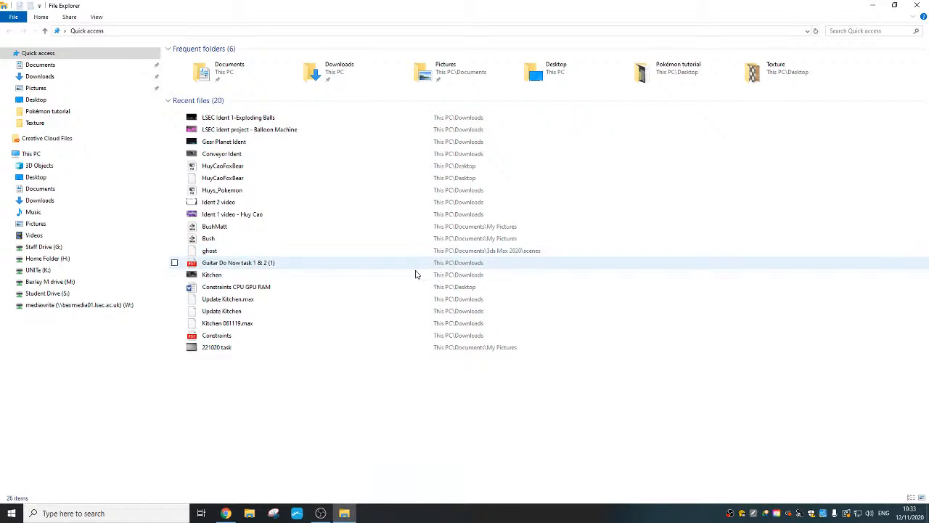
Launch ChiTuBox from the ChiTuBox64 1.5 folder in C:\Program Files and dismiss the update offer
{"action": "left_click", "coordinate": [152, 30]}
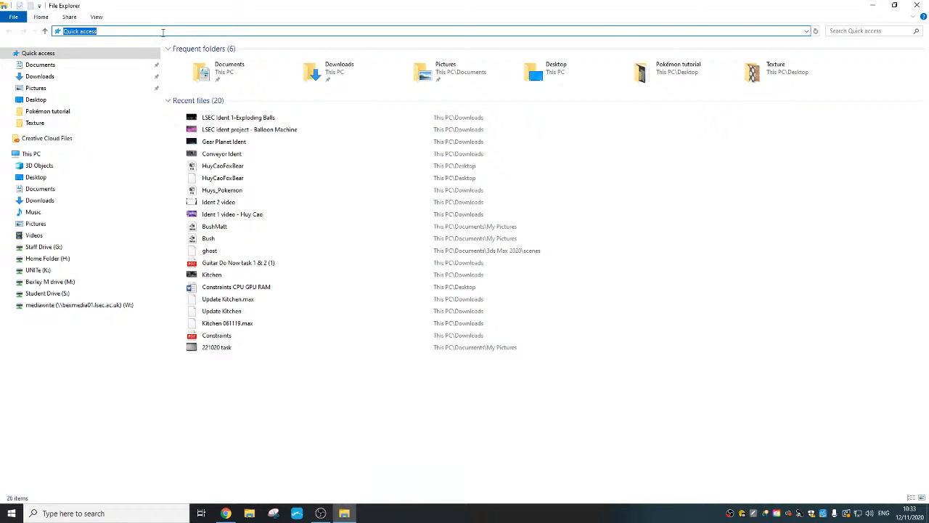
{"action": "type", "text": "c:\\"}
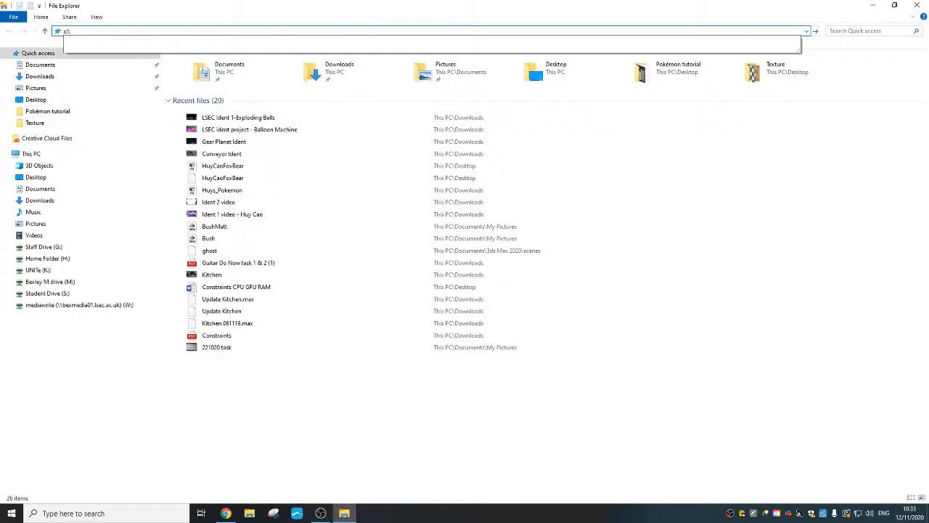
{"action": "key", "text": "Return"}
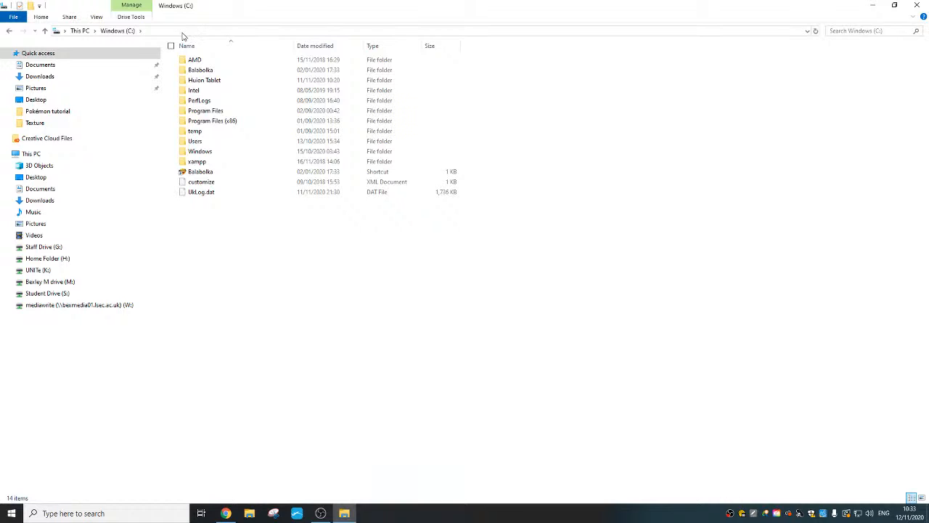
{"action": "double_click", "coordinate": [222, 113]}
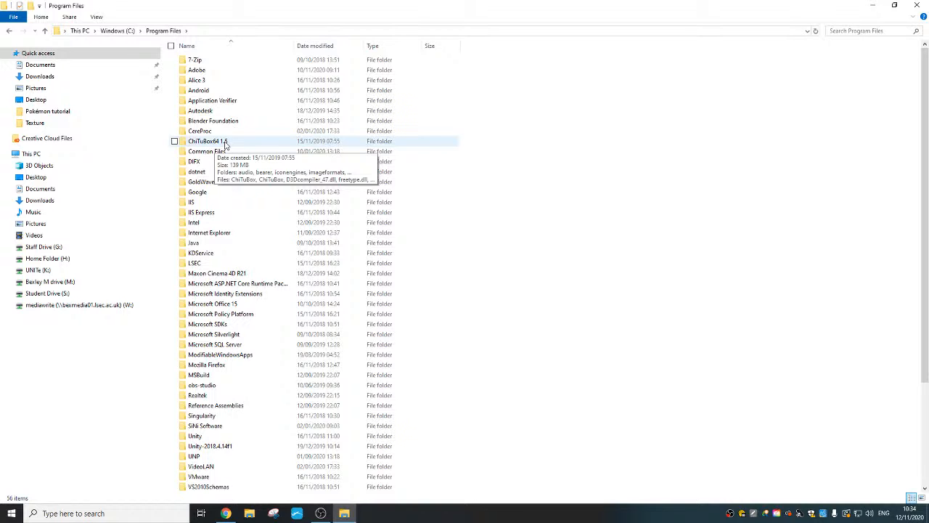
{"action": "double_click", "coordinate": [226, 143]}
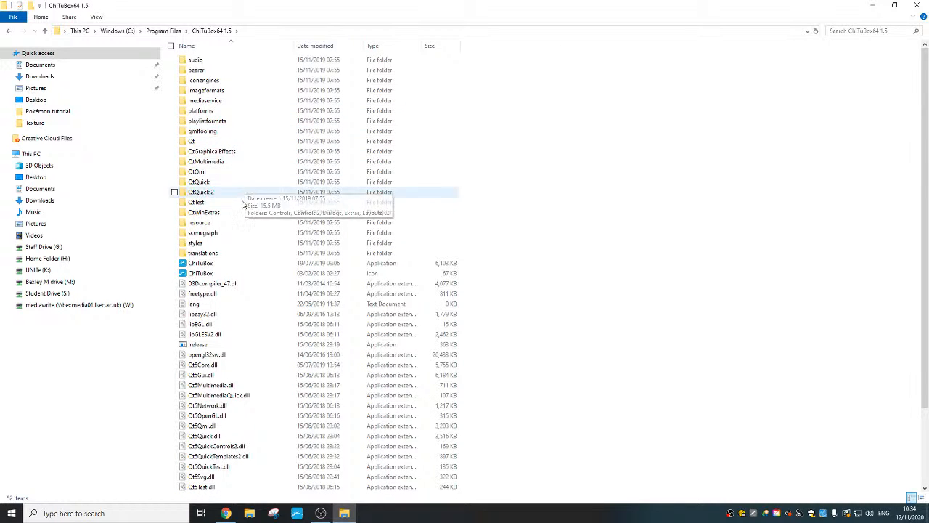
{"action": "double_click", "coordinate": [231, 266]}
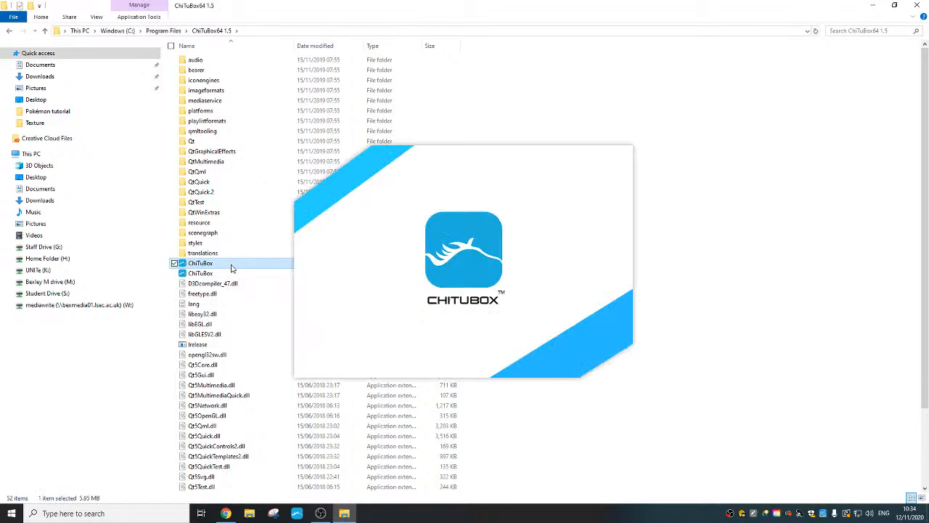
{"action": "left_click", "coordinate": [874, 6]}
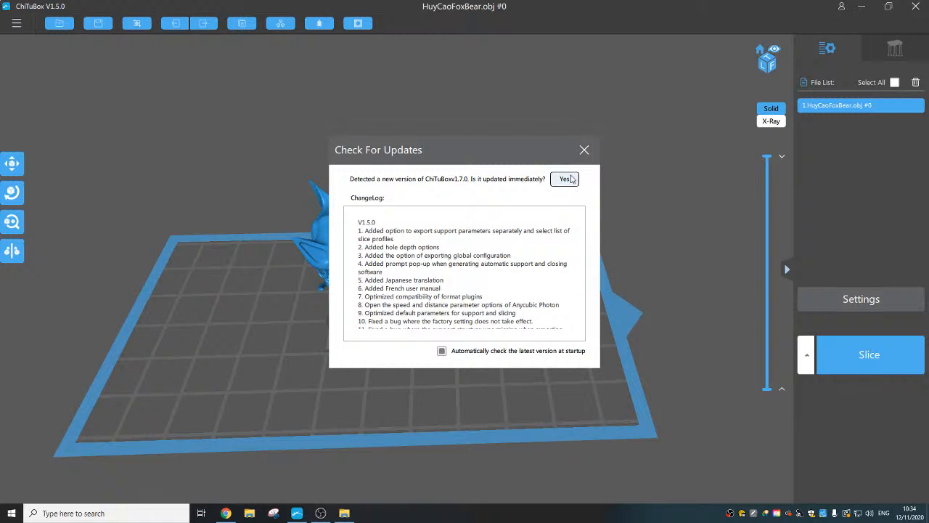
{"action": "left_click", "coordinate": [585, 151]}
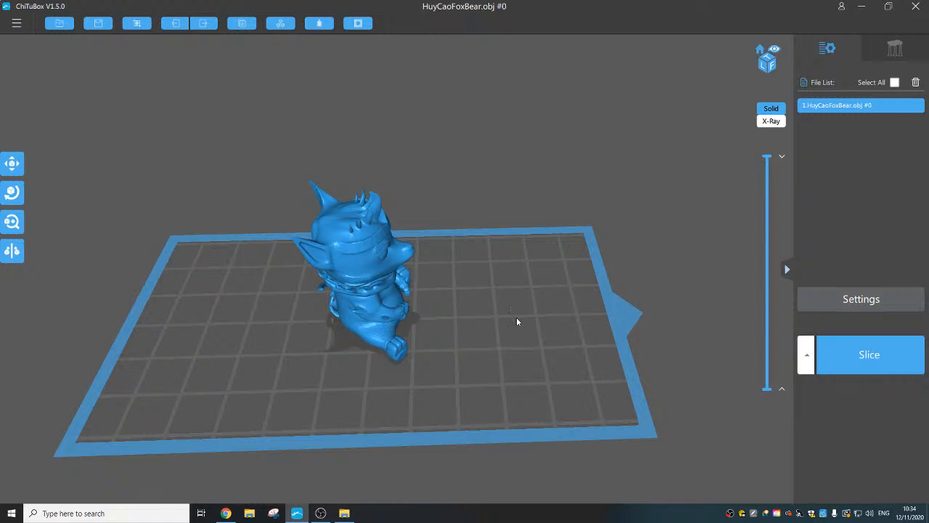
Delete the previously loaded fox bear model from the build plate
{"action": "left_click_drag", "start_coordinate": [516, 321], "coordinate": [356, 248]}
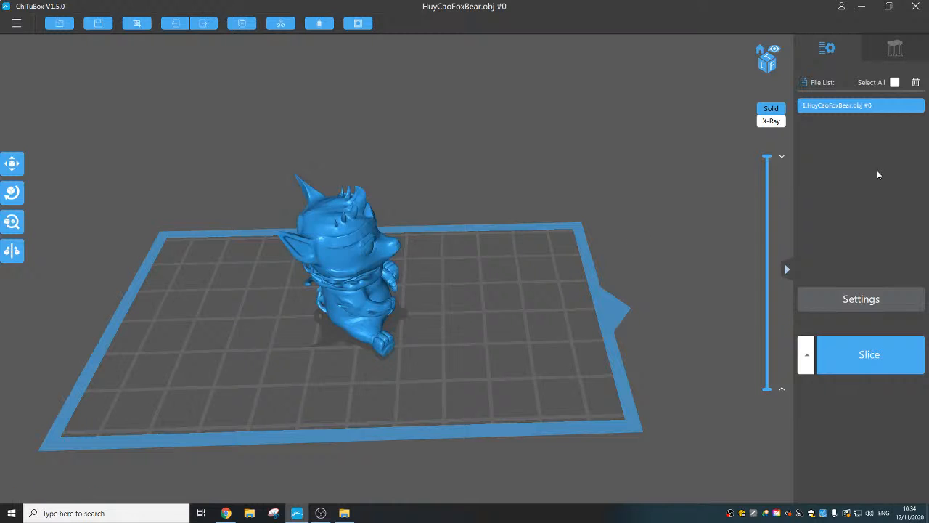
{"action": "left_click", "coordinate": [916, 82]}
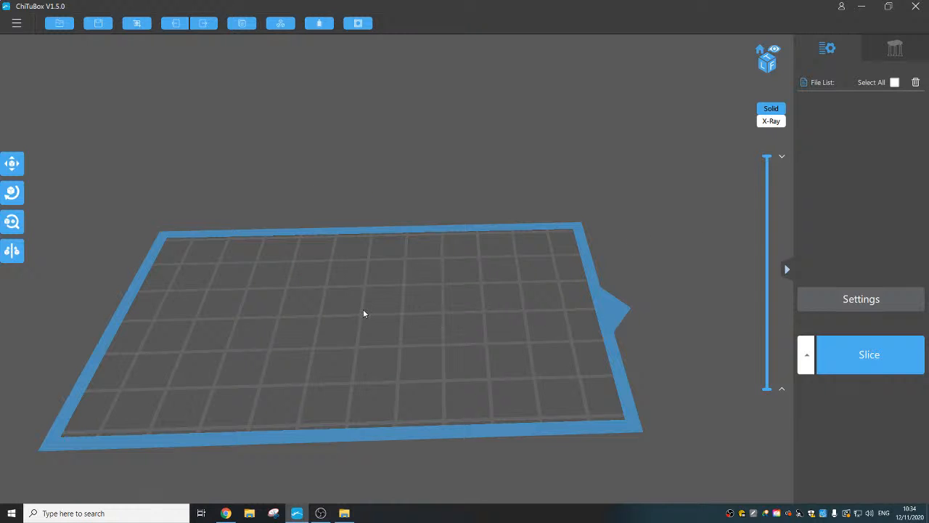
Examine the empty build plate from several angles and zoom levels
{"action": "left_click_drag", "start_coordinate": [408, 332], "coordinate": [466, 312]}
{"action": "scroll", "coordinate": [463, 311], "scroll_direction": "down", "scroll_amount": 3}
{"action": "scroll", "coordinate": [462, 312], "scroll_direction": "up", "scroll_amount": 1}
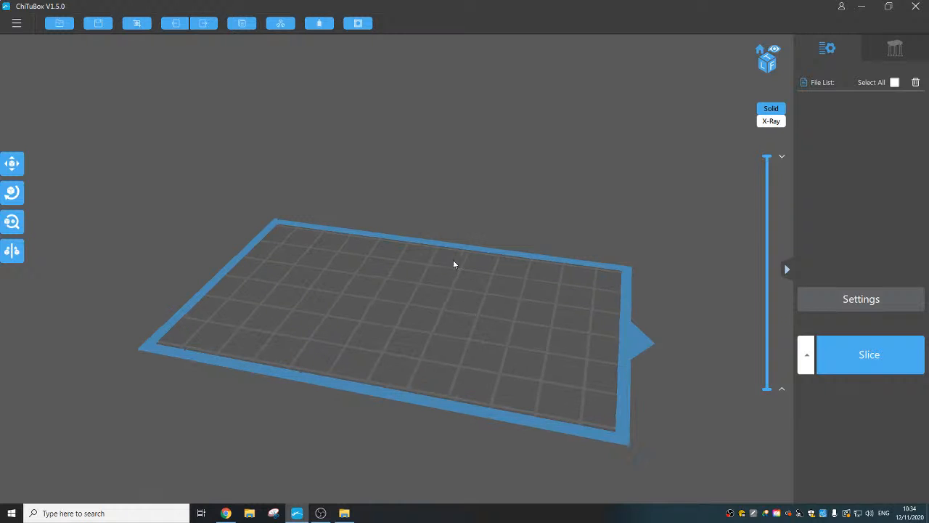
{"action": "left_click_drag", "start_coordinate": [519, 313], "coordinate": [431, 354]}
{"action": "scroll", "coordinate": [435, 354], "scroll_direction": "down", "scroll_amount": 2}
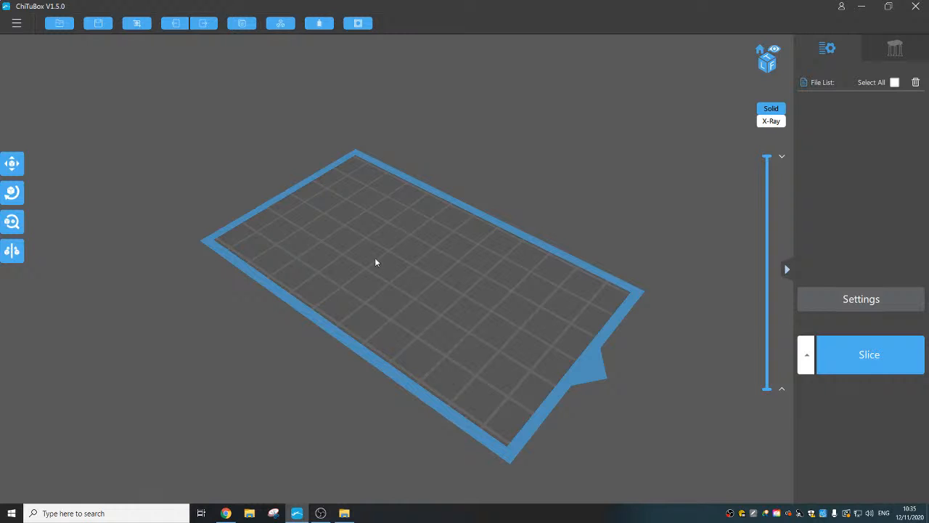
{"action": "left_click_drag", "start_coordinate": [421, 326], "coordinate": [431, 328]}
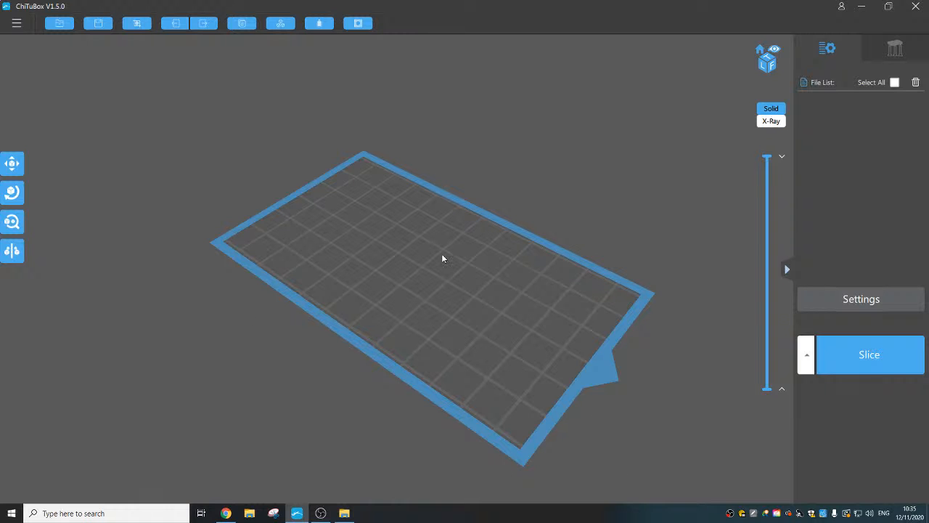
{"action": "left_click_drag", "start_coordinate": [590, 440], "coordinate": [555, 434]}
{"action": "right_click_drag", "start_coordinate": [518, 410], "coordinate": [490, 419]}
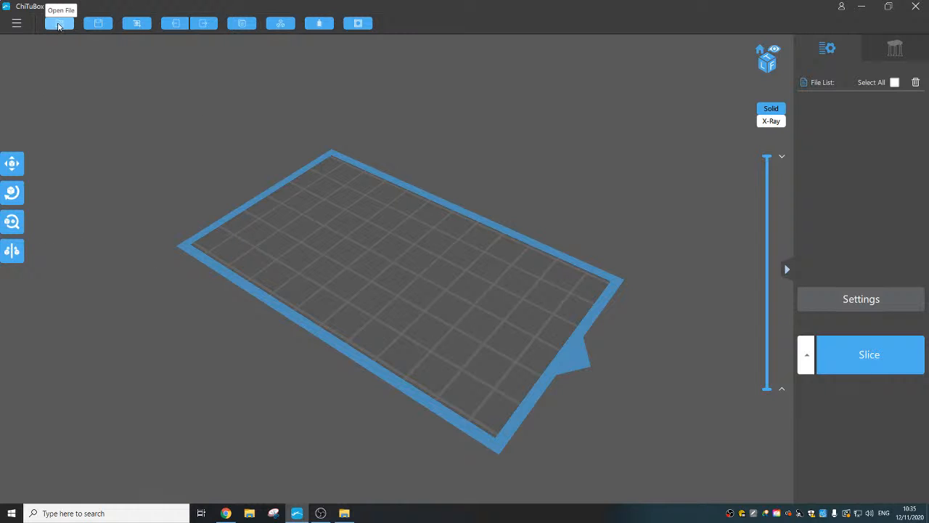
Load the fox bear model file from the Desktop onto the build plate
{"action": "left_click", "coordinate": [63, 26]}
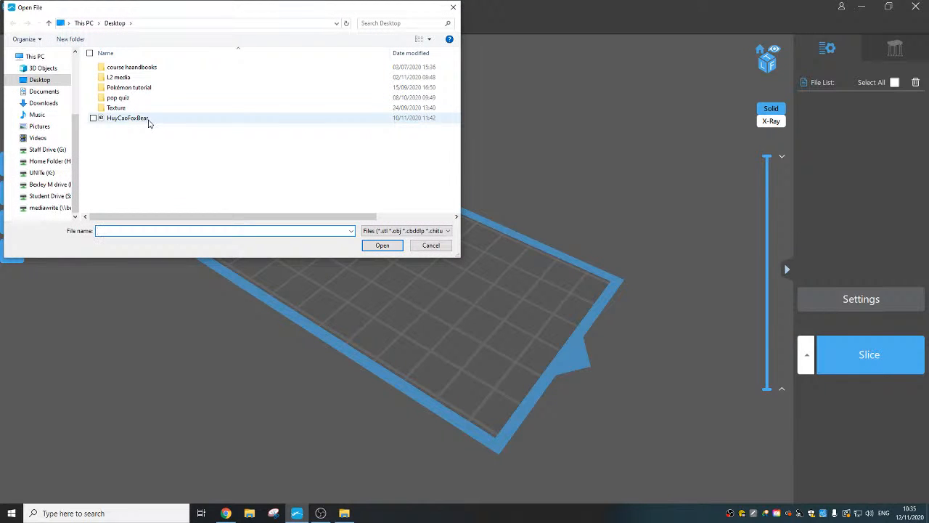
{"action": "left_click", "coordinate": [135, 122]}
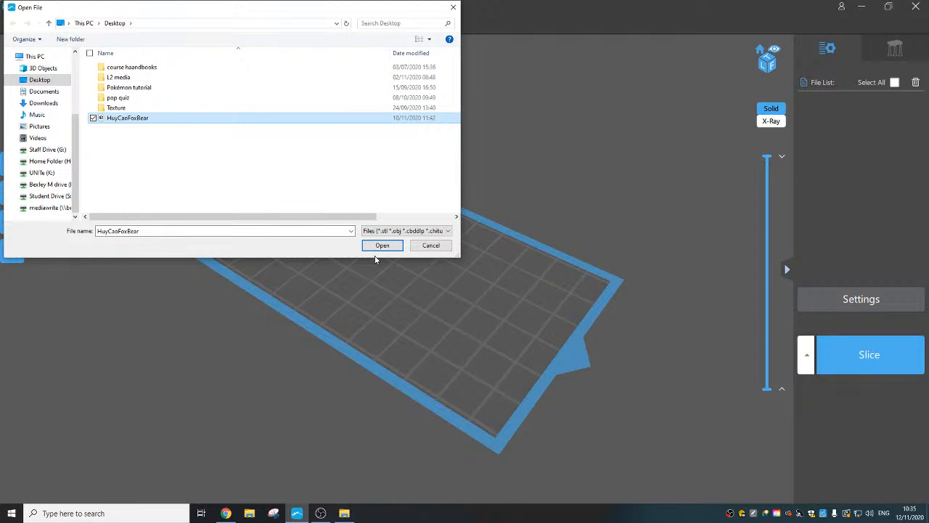
{"action": "left_click", "coordinate": [382, 245]}
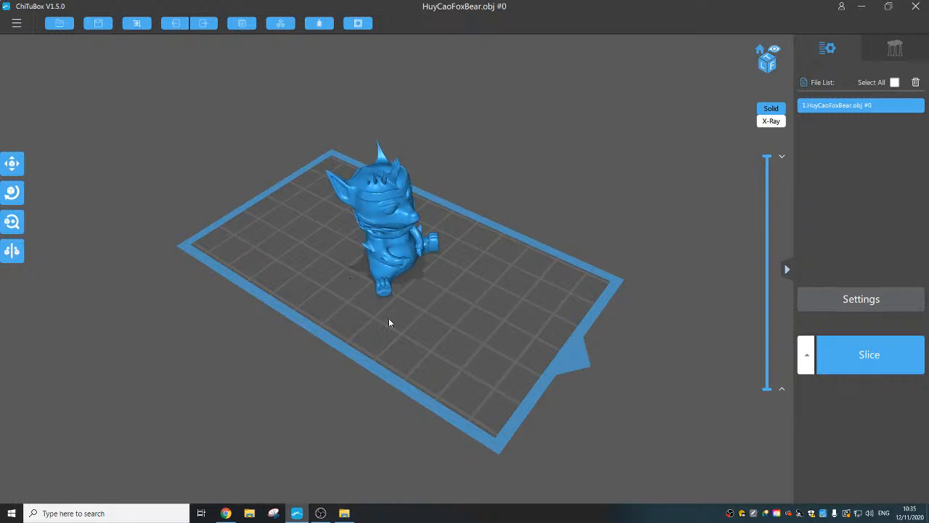
{"action": "left_click_drag", "start_coordinate": [422, 356], "coordinate": [397, 327]}
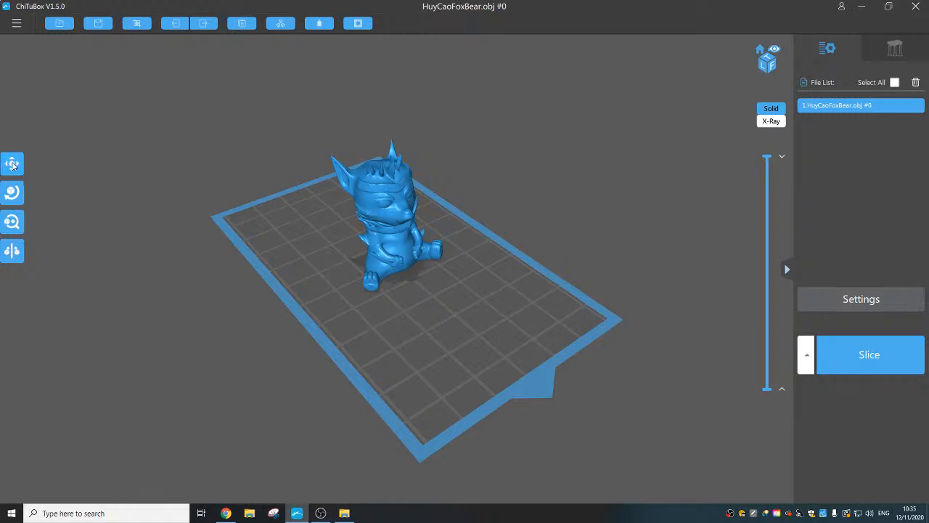
Scale the fox bear model proportionally to a Z height of 50 mm
{"action": "left_click", "coordinate": [12, 163]}
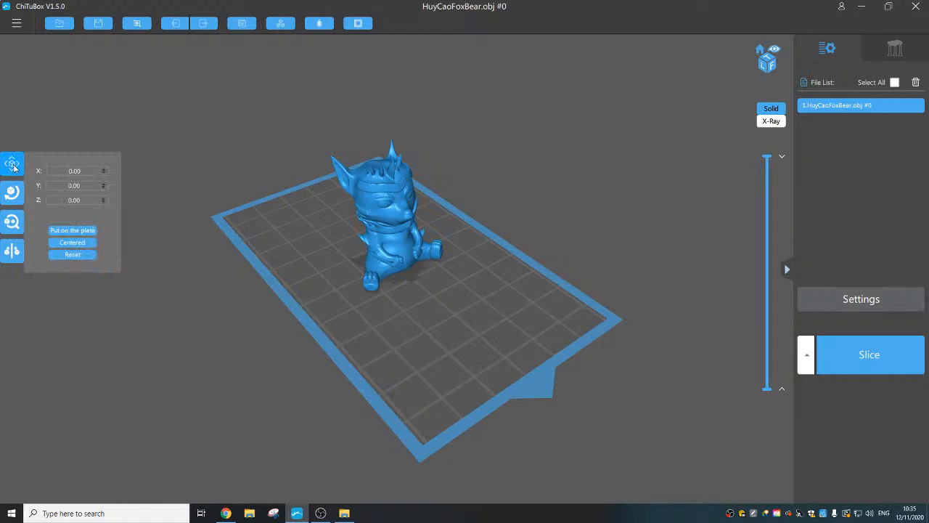
{"action": "left_click", "coordinate": [129, 120]}
{"action": "left_click", "coordinate": [12, 223]}
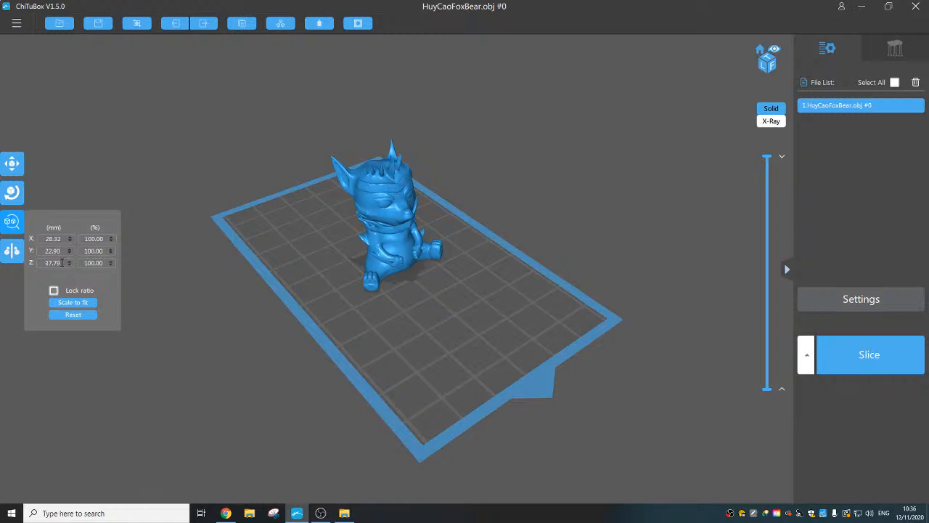
{"action": "left_click_drag", "start_coordinate": [62, 262], "coordinate": [45, 263]}
{"action": "type", "text": "50"}
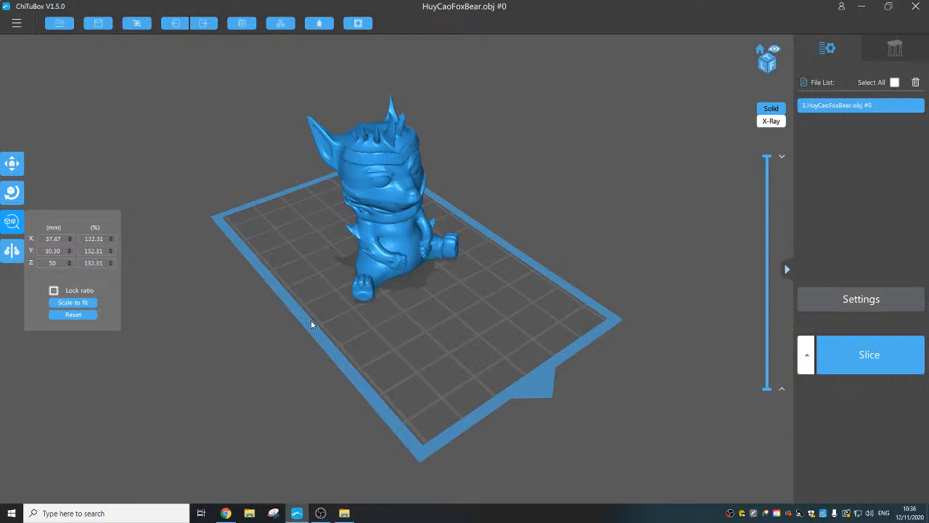
Set the model's Z height to 60 mm, scaling it proportionally
{"action": "left_click_drag", "start_coordinate": [342, 330], "coordinate": [61, 280]}
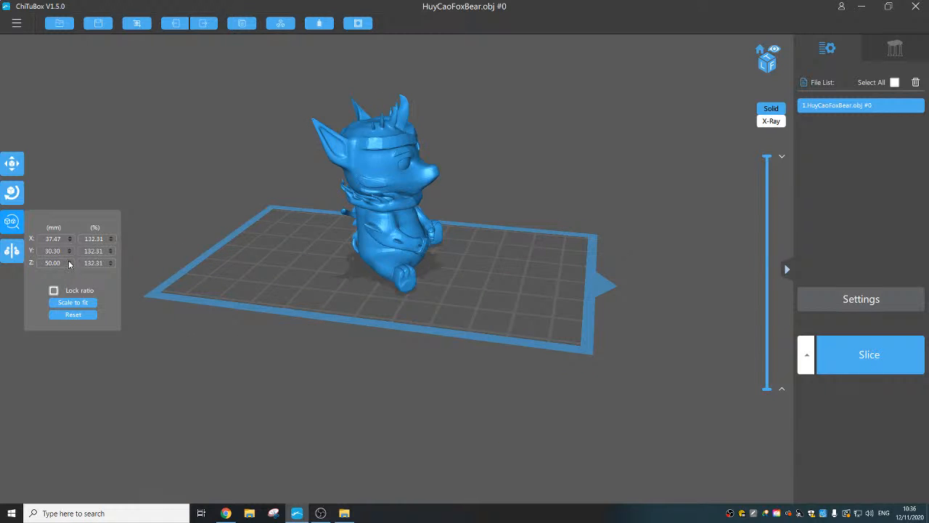
{"action": "left_click", "coordinate": [70, 263]}
{"action": "double_click", "coordinate": [50, 264]}
{"action": "type", "text": "50"}
{"action": "key", "text": "BackSpace"}
{"action": "type", "text": "6"}
{"action": "key", "text": "Return"}
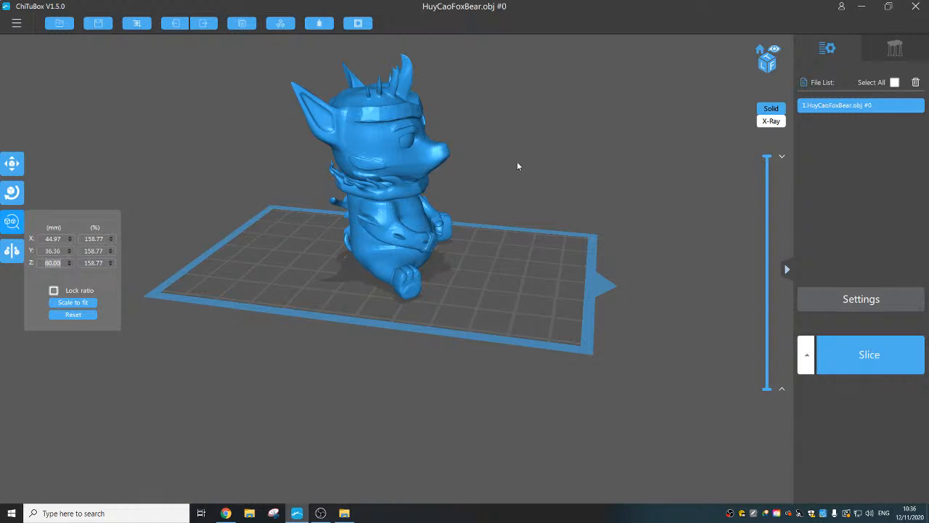
Inspect the model's cross-sections by running the layer preview down and up through its height
{"action": "left_click_drag", "start_coordinate": [639, 224], "coordinate": [567, 259]}
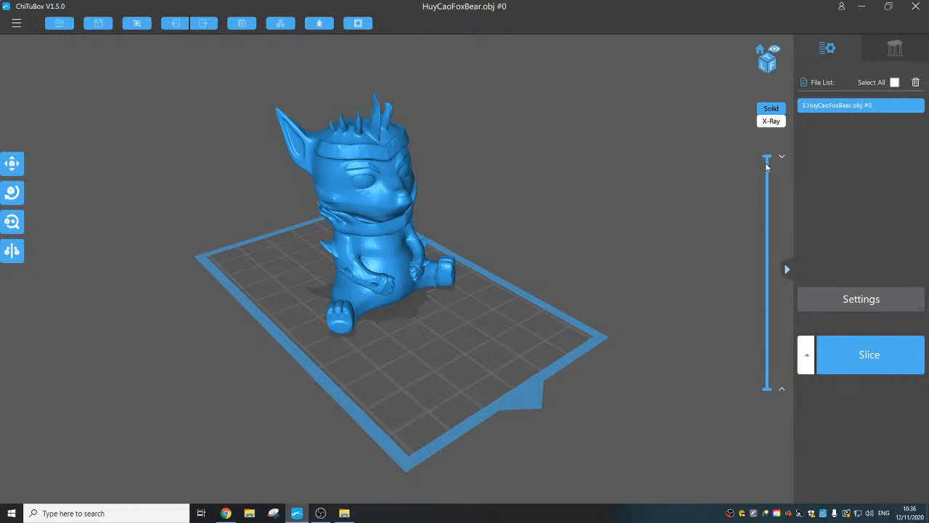
{"action": "left_click_drag", "start_coordinate": [766, 167], "coordinate": [768, 262]}
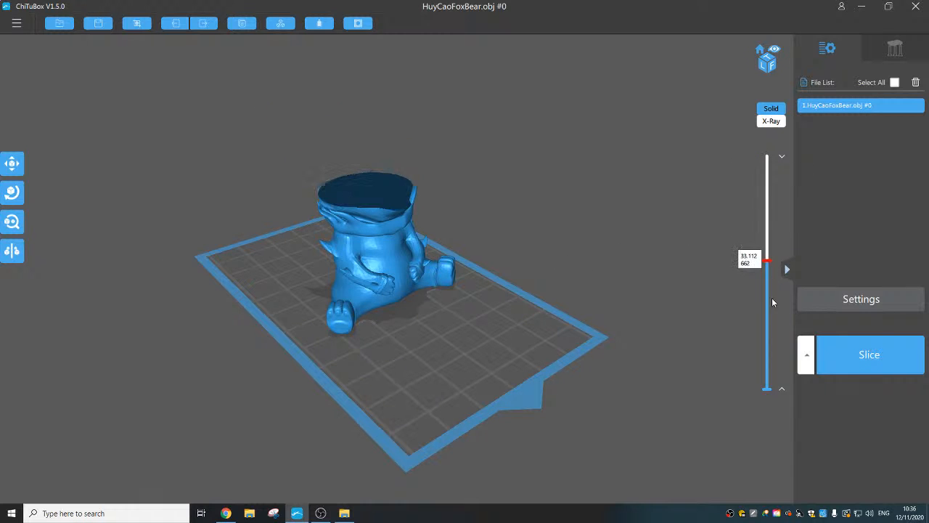
{"action": "left_click_drag", "start_coordinate": [772, 302], "coordinate": [773, 261]}
{"action": "scroll", "coordinate": [759, 366], "scroll_direction": "up", "scroll_amount": 10}
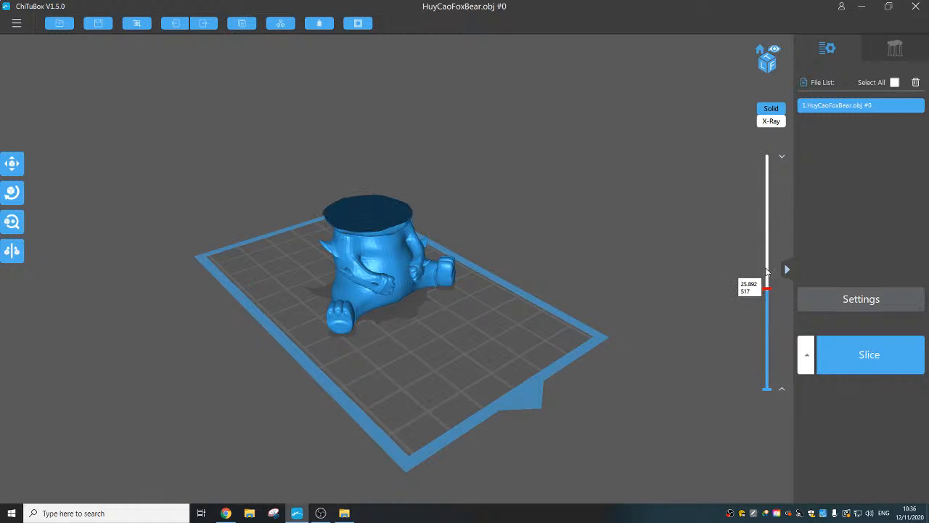
{"action": "scroll", "coordinate": [770, 376], "scroll_direction": "down", "scroll_amount": 5}
{"action": "scroll", "coordinate": [768, 374], "scroll_direction": "down", "scroll_amount": 3}
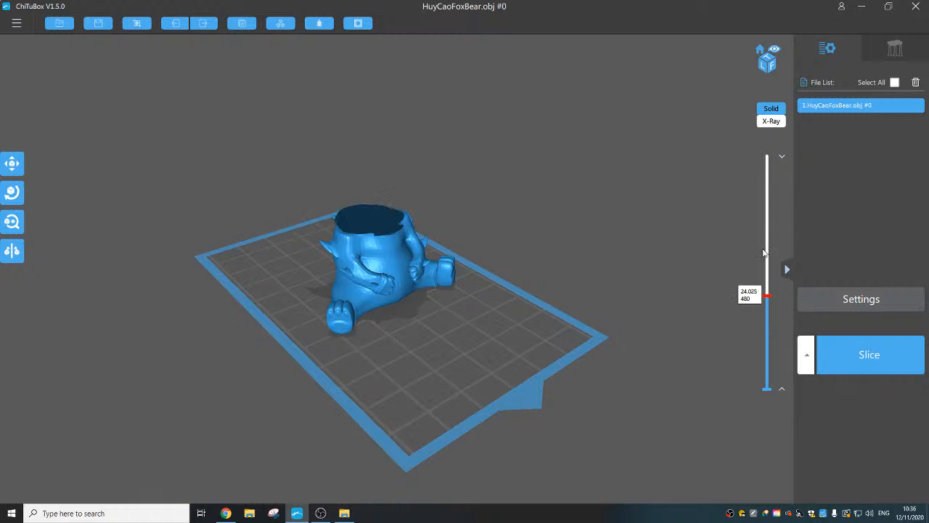
{"action": "scroll", "coordinate": [763, 366], "scroll_direction": "up", "scroll_amount": 5}
{"action": "scroll", "coordinate": [755, 363], "scroll_direction": "down", "scroll_amount": 10}
{"action": "scroll", "coordinate": [757, 381], "scroll_direction": "up", "scroll_amount": 8}
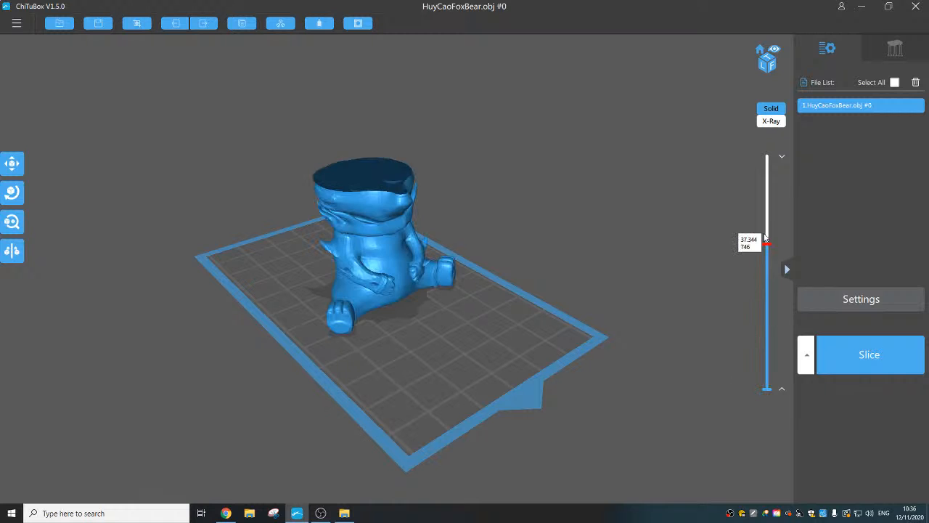
{"action": "scroll", "coordinate": [760, 277], "scroll_direction": "down", "scroll_amount": 7}
{"action": "scroll", "coordinate": [759, 315], "scroll_direction": "up", "scroll_amount": 7}
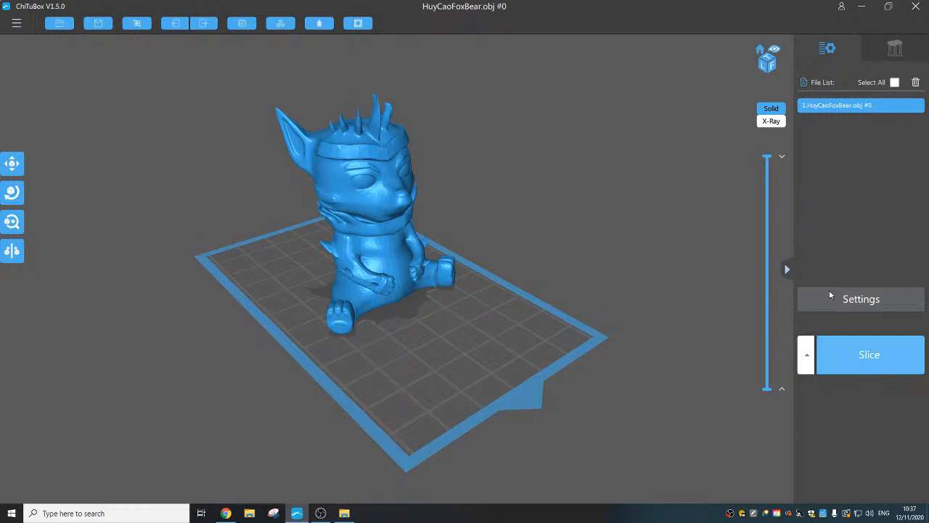
Add a new ELEGOO MARS machine to the printer settings
{"action": "left_click", "coordinate": [847, 302]}
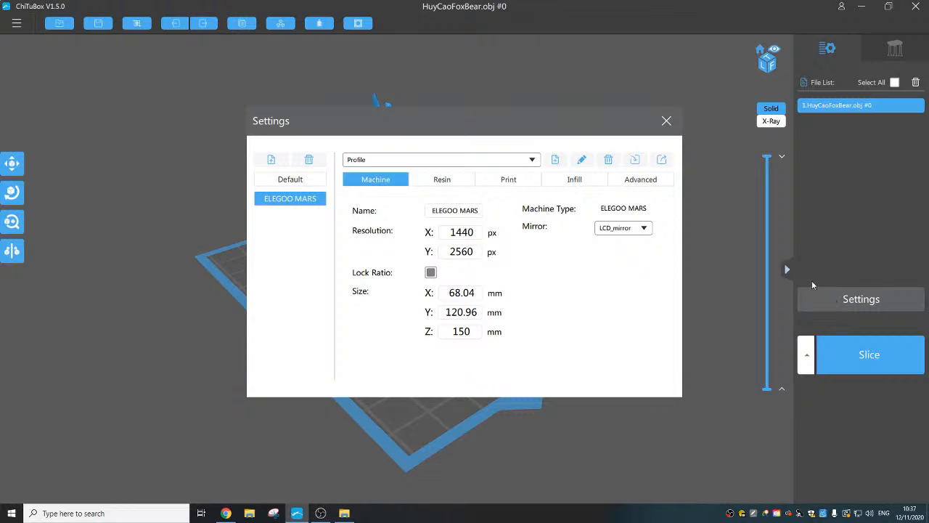
{"action": "left_click", "coordinate": [273, 161]}
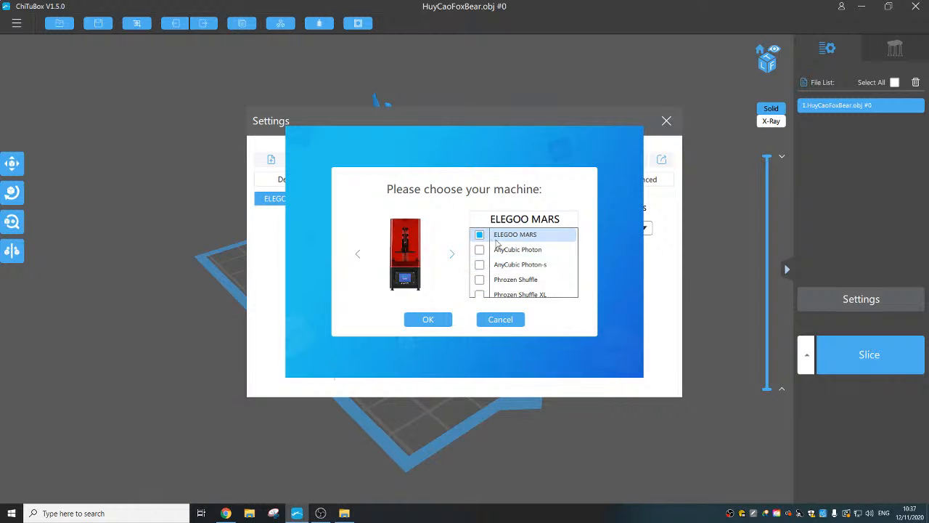
{"action": "left_click", "coordinate": [434, 321]}
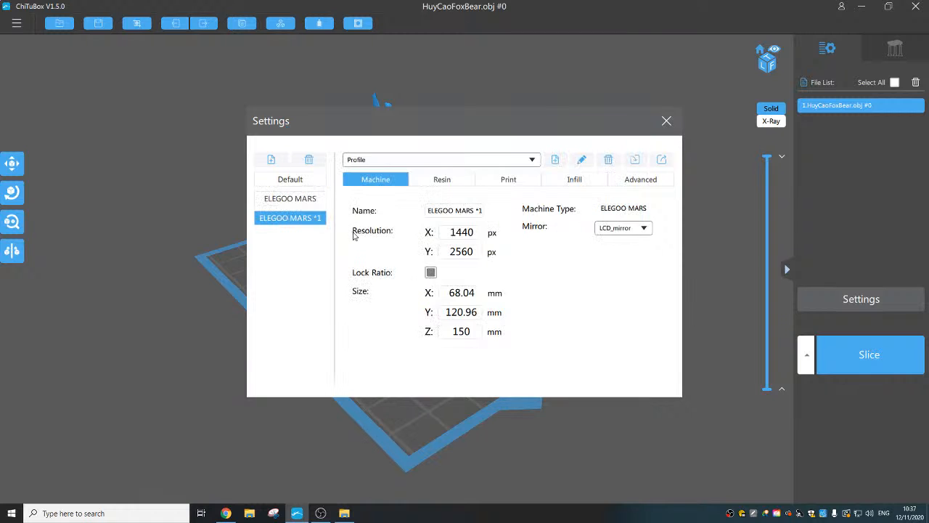
Review the machine and resin settings of the newly added ELEGOO MARS profile
{"action": "left_click", "coordinate": [447, 183]}
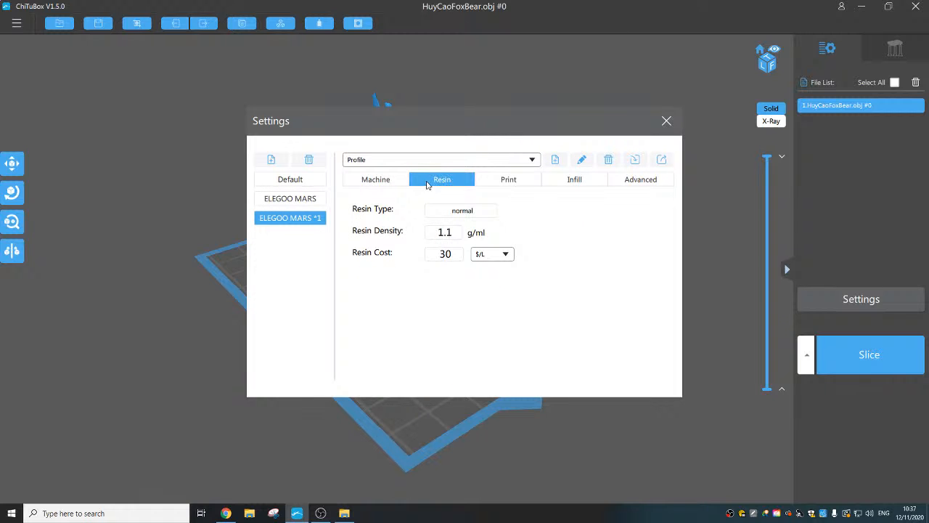
{"action": "left_click", "coordinate": [398, 183]}
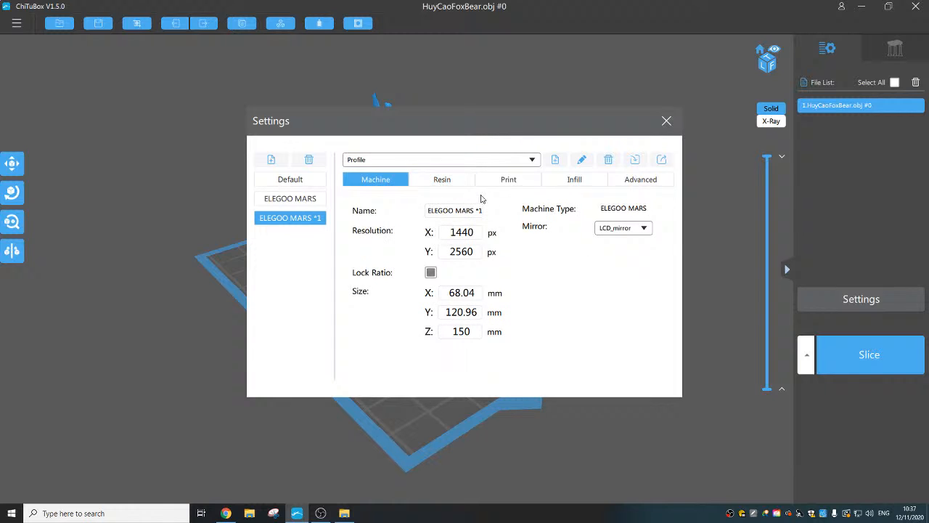
{"action": "left_click", "coordinate": [441, 183]}
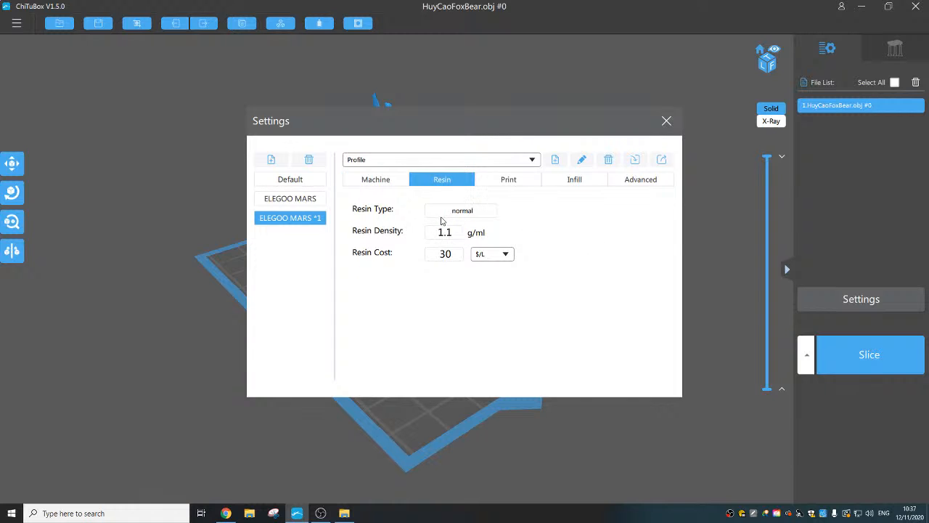
Set the resin cost of the new ELEGOO MARS profile to 40 £/L
{"action": "double_click", "coordinate": [435, 258]}
{"action": "type", "text": "40"}
{"action": "left_click", "coordinate": [500, 254]}
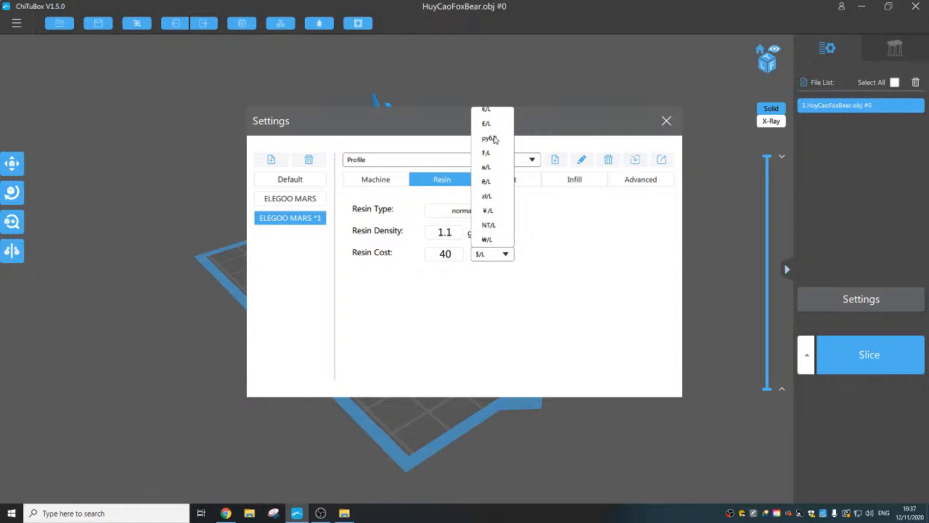
{"action": "left_click", "coordinate": [486, 125]}
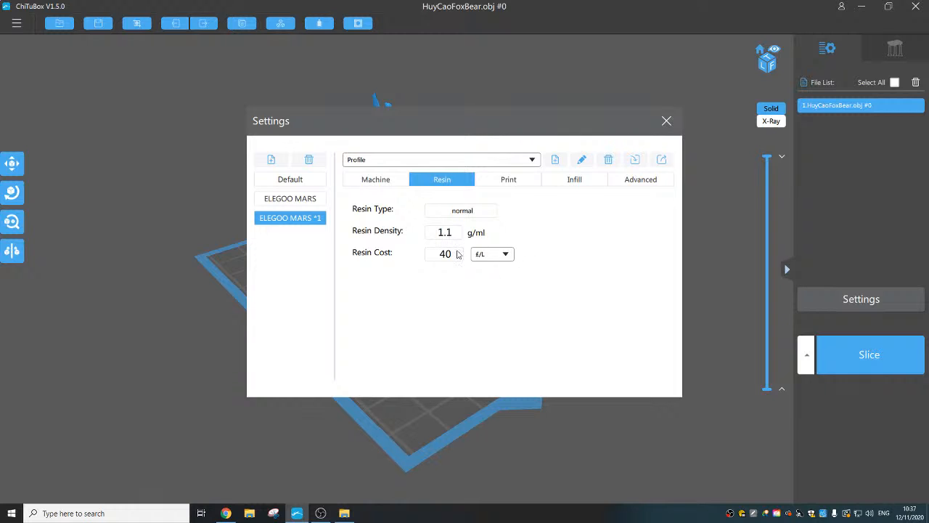
Review the profile's print exposure settings and the available infill structure options
{"action": "left_click", "coordinate": [508, 182]}
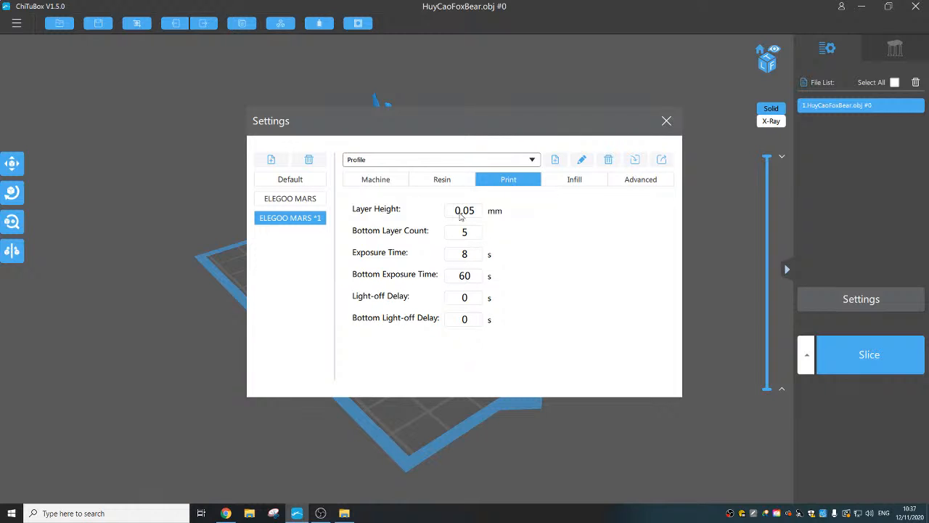
{"action": "left_click", "coordinate": [575, 182]}
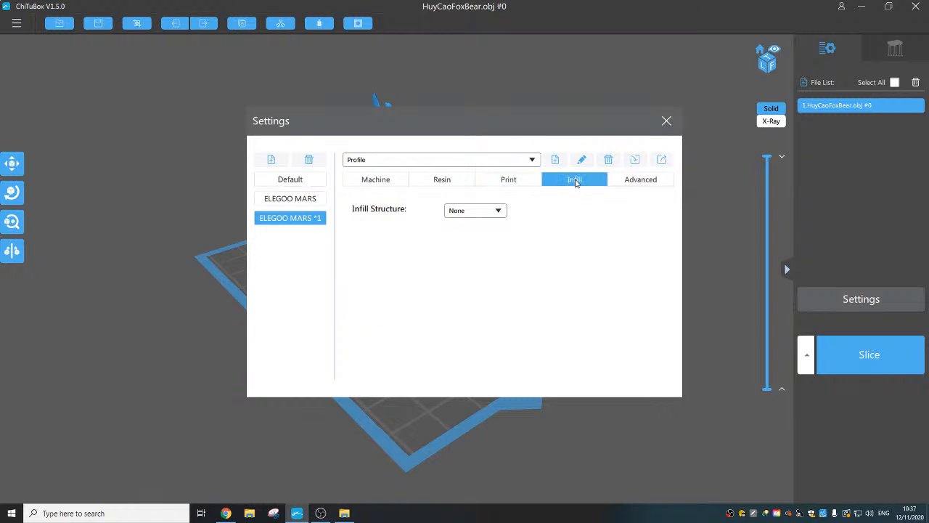
{"action": "left_click", "coordinate": [499, 212]}
{"action": "left_click", "coordinate": [544, 260]}
Enable anti-aliasing in the profile's advanced settings and close the printer settings
{"action": "left_click", "coordinate": [626, 182]}
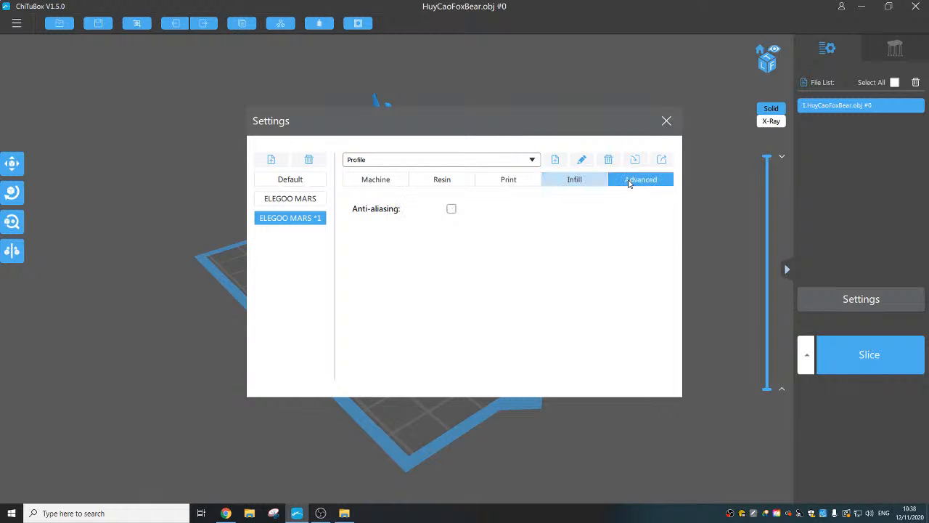
{"action": "left_click", "coordinate": [451, 210]}
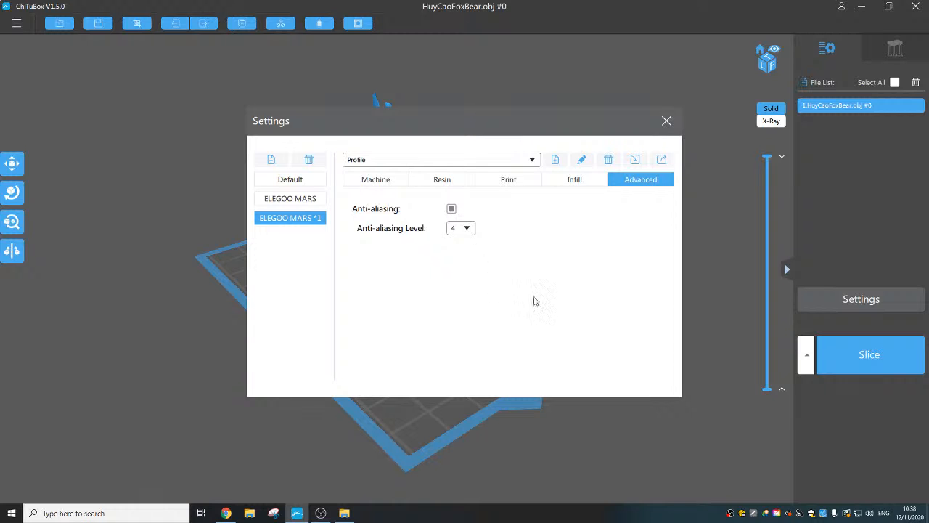
{"action": "left_click", "coordinate": [666, 120]}
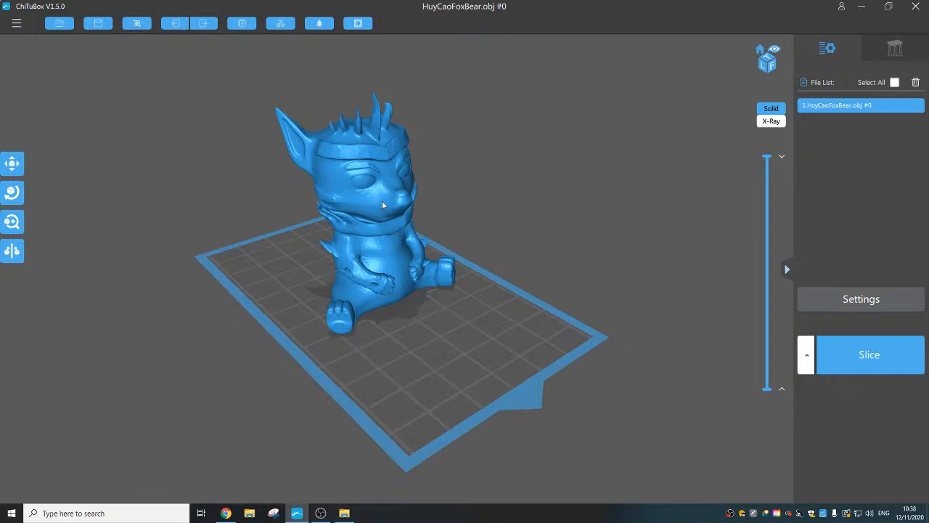
Hollow the fox bear model inward with a wall thickness of 2 mm and a precision of 0%
{"action": "left_click_drag", "start_coordinate": [461, 243], "coordinate": [372, 160]}
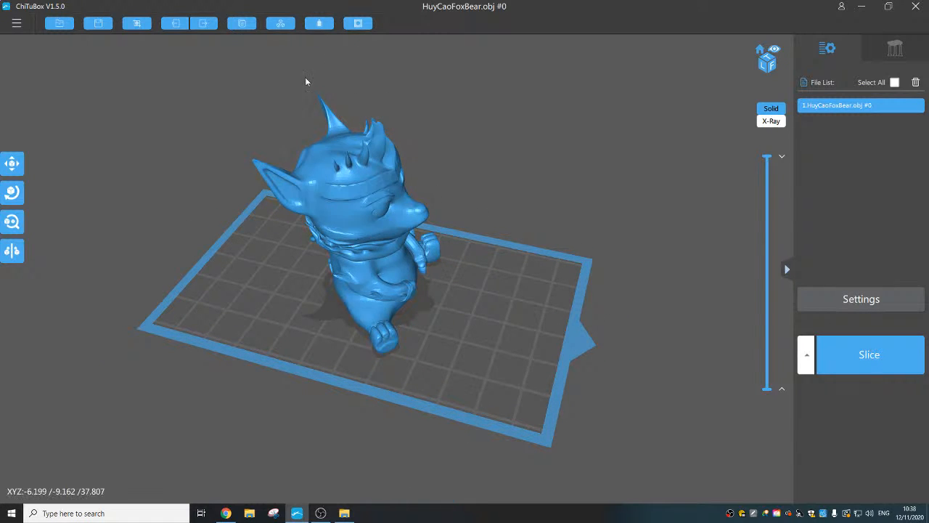
{"action": "left_click", "coordinate": [321, 24]}
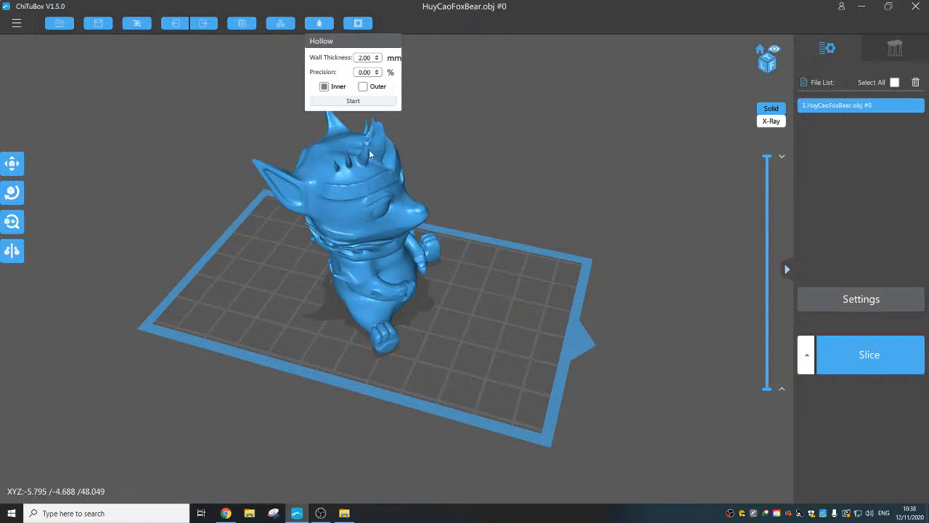
{"action": "left_click", "coordinate": [355, 102]}
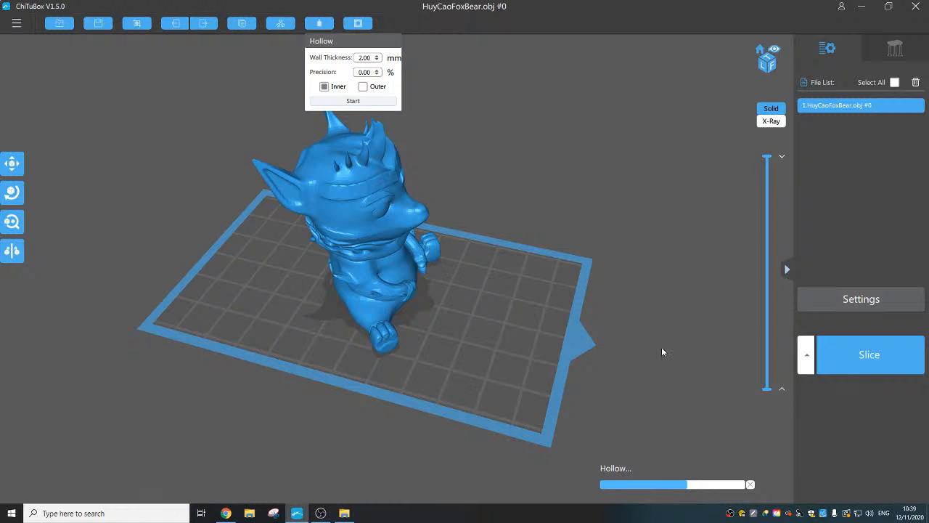
Inspect the hollowed interior by running the layer preview down through the head and back up
{"action": "key", "text": "Down"}
{"action": "key", "text": "Down"}
{"action": "key", "text": "Down"}
{"action": "key", "text": "Down"}
{"action": "key", "text": "Down"}
{"action": "key", "text": "Down"}
{"action": "key", "text": "Down"}
{"action": "key", "text": "Down"}
{"action": "key", "text": "Down"}
{"action": "key", "text": "Down"}
{"action": "key", "text": "Down"}
{"action": "key", "text": "Down"}
{"action": "key", "text": "Down"}
{"action": "key", "text": "Down"}
{"action": "key", "text": "Down"}
{"action": "key", "text": "Down"}
{"action": "key", "text": "Down"}
{"action": "key", "text": "Down"}
{"action": "key", "text": "Down"}
{"action": "key", "text": "Down"}
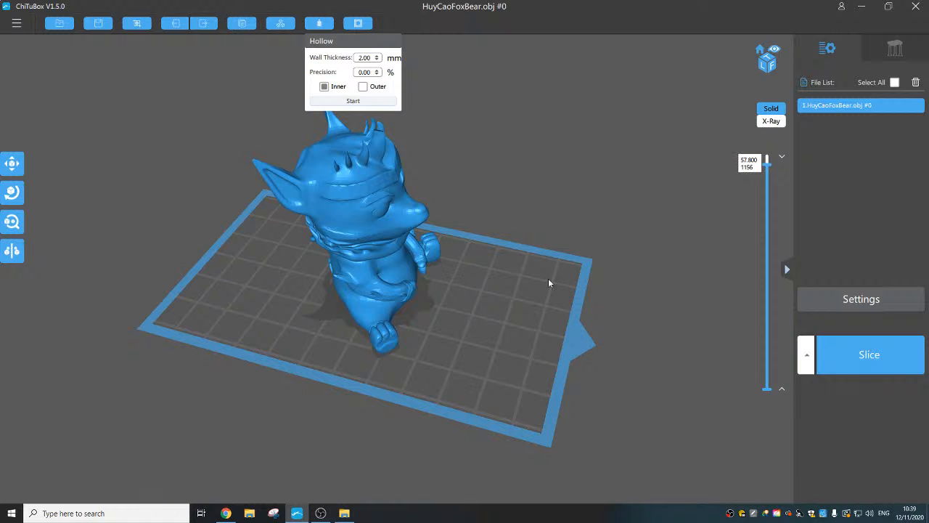
{"action": "key", "text": "Down"}
{"action": "key", "text": "Down"}
{"action": "key", "text": "Down"}
{"action": "key", "text": "Down"}
{"action": "key", "text": "Down"}
{"action": "key", "text": "Down"}
{"action": "key", "text": "Down"}
{"action": "key", "text": "Down"}
{"action": "key", "text": "Down"}
{"action": "key", "text": "Down"}
{"action": "key", "text": "Down"}
{"action": "key", "text": "Down"}
{"action": "key", "text": "Down"}
{"action": "key", "text": "Down"}
{"action": "key", "text": "Down"}
{"action": "key", "text": "Down"}
{"action": "key", "text": "Down"}
{"action": "key", "text": "Down"}
{"action": "key", "text": "Down"}
{"action": "key", "text": "Down"}
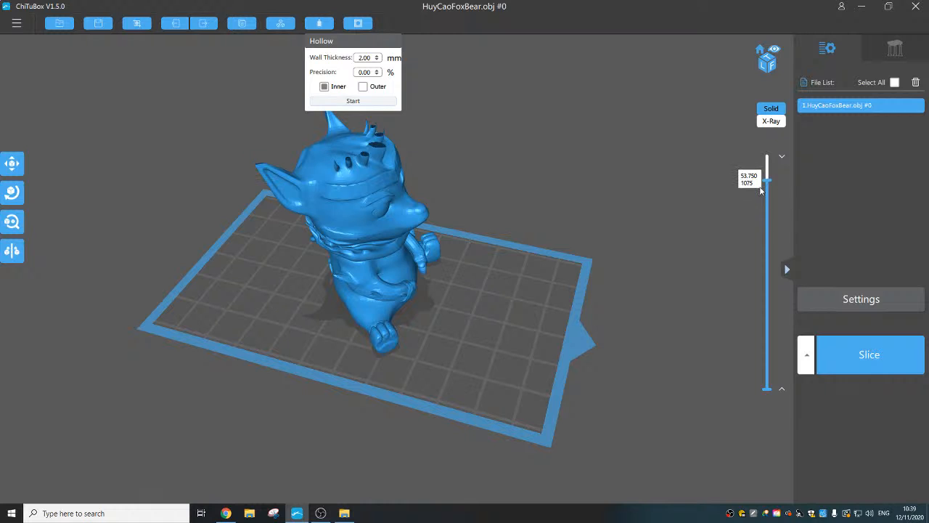
{"action": "left_click_drag", "start_coordinate": [768, 188], "coordinate": [768, 291]}
{"action": "left_click_drag", "start_coordinate": [527, 281], "coordinate": [461, 325]}
{"action": "right_click_drag", "start_coordinate": [461, 325], "coordinate": [461, 329]}
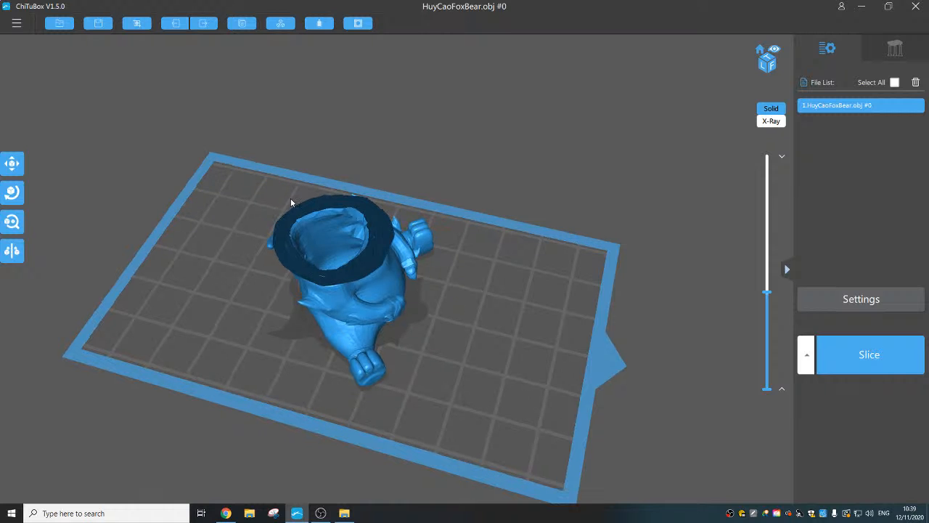
{"action": "left_click_drag", "start_coordinate": [767, 293], "coordinate": [714, 193]}
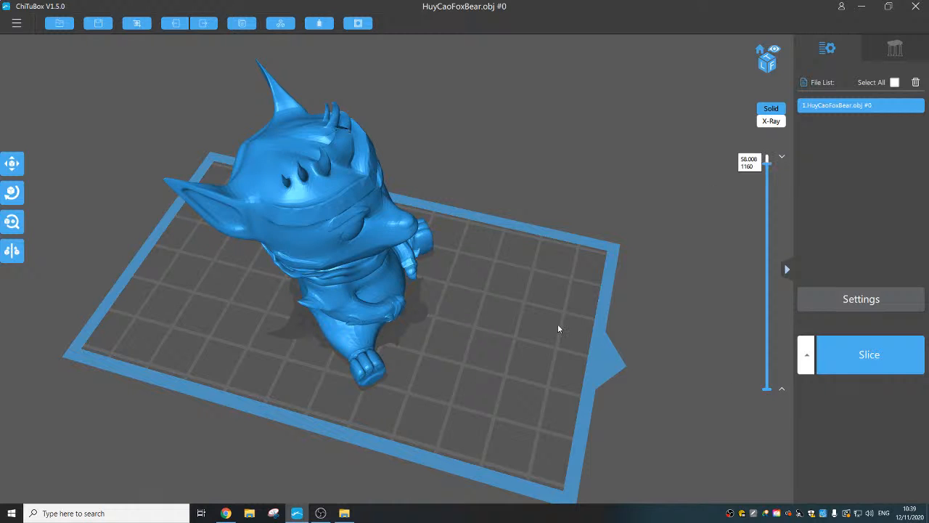
Dig a circular hole 2 mm in size and 10 mm deep into the back of the head, with Keep the hole enabled
{"action": "left_click_drag", "start_coordinate": [557, 324], "coordinate": [488, 190]}
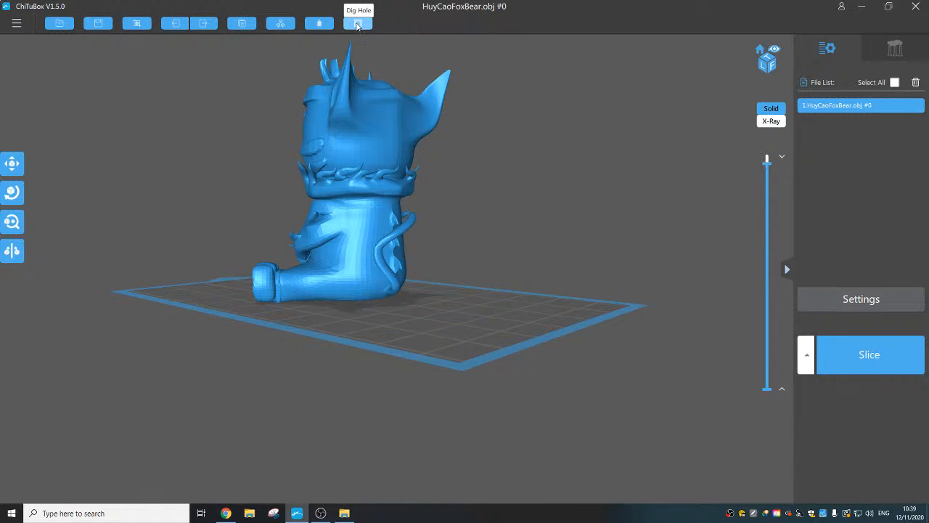
{"action": "left_click", "coordinate": [359, 24]}
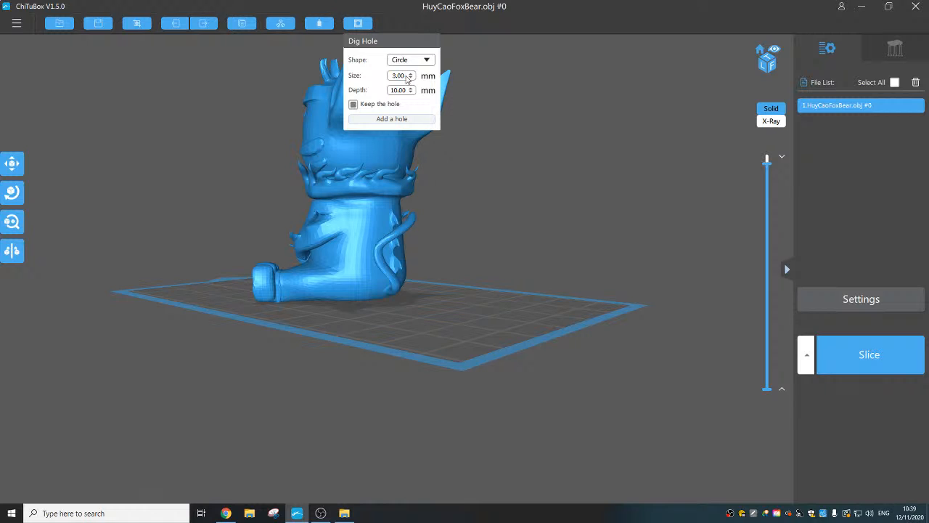
{"action": "left_click_drag", "start_coordinate": [408, 77], "coordinate": [389, 77]}
{"action": "type", "text": "2"}
{"action": "left_click_drag", "start_coordinate": [455, 235], "coordinate": [364, 220]}
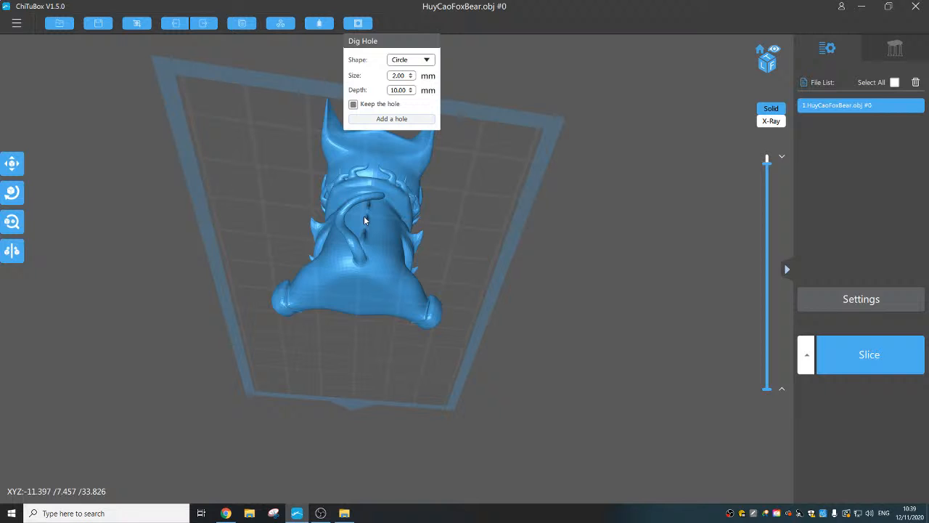
{"action": "left_click", "coordinate": [392, 121]}
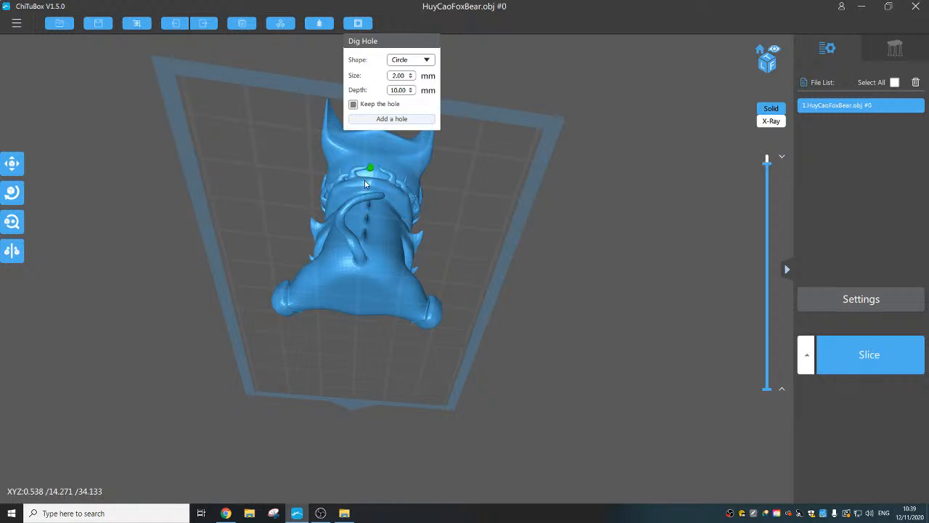
{"action": "mouse_move", "coordinate": [400, 239]}
{"action": "left_mouse_down"}
{"action": "mouse_move", "coordinate": [464, 208]}
{"action": "mouse_move", "coordinate": [501, 259]}
{"action": "mouse_move", "coordinate": [482, 276]}
{"action": "mouse_move", "coordinate": [493, 306]}
{"action": "mouse_move", "coordinate": [466, 303]}
{"action": "mouse_move", "coordinate": [480, 300]}
{"action": "mouse_move", "coordinate": [478, 310]}
{"action": "mouse_move", "coordinate": [485, 290]}
{"action": "mouse_move", "coordinate": [353, 171]}
{"action": "left_mouse_up"}
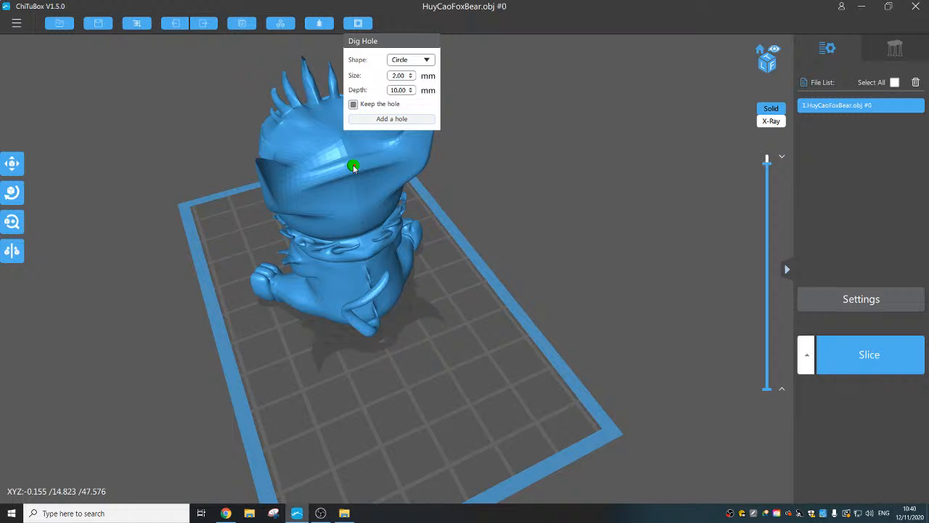
{"action": "left_click", "coordinate": [352, 166]}
Inspect the hole in the back of the head and the separate plug on the build plate
{"action": "left_click_drag", "start_coordinate": [396, 181], "coordinate": [317, 175]}
{"action": "scroll", "coordinate": [317, 175], "scroll_direction": "up", "scroll_amount": 4}
{"action": "left_click", "coordinate": [309, 172]}
{"action": "right_click_drag", "start_coordinate": [308, 173], "coordinate": [347, 167]}
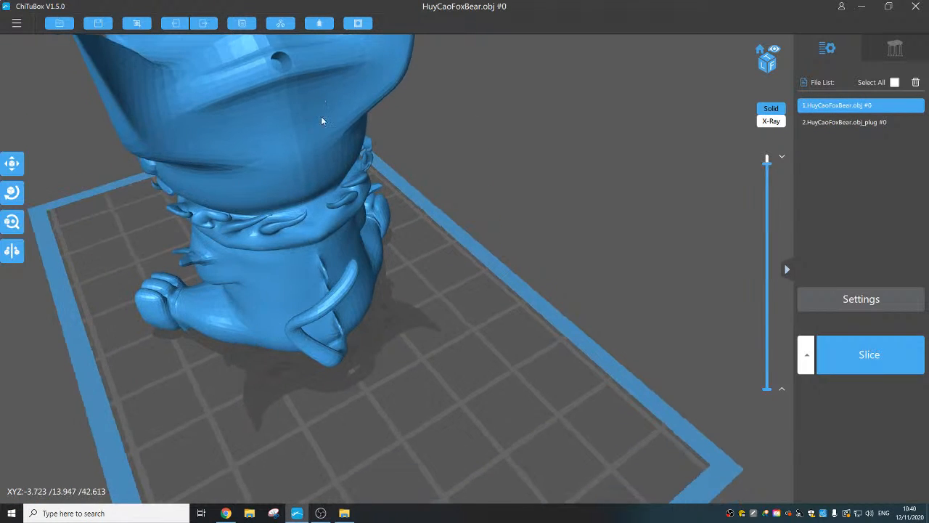
{"action": "middle_click_drag", "start_coordinate": [321, 117], "coordinate": [329, 203]}
{"action": "right_click_drag", "start_coordinate": [329, 207], "coordinate": [460, 314]}
{"action": "scroll", "coordinate": [248, 159], "scroll_direction": "up", "scroll_amount": 3}
{"action": "scroll", "coordinate": [442, 211], "scroll_direction": "down", "scroll_amount": 4}
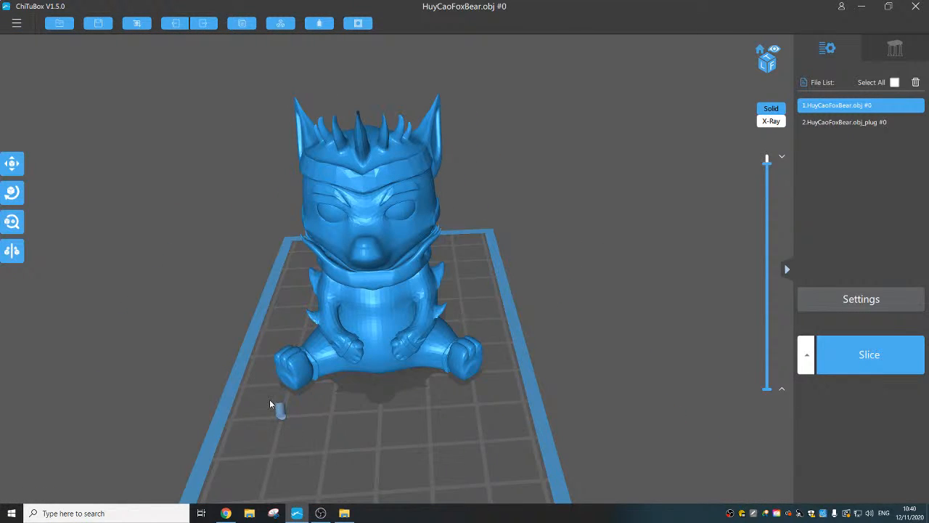
{"action": "right_click_drag", "start_coordinate": [579, 259], "coordinate": [708, 252]}
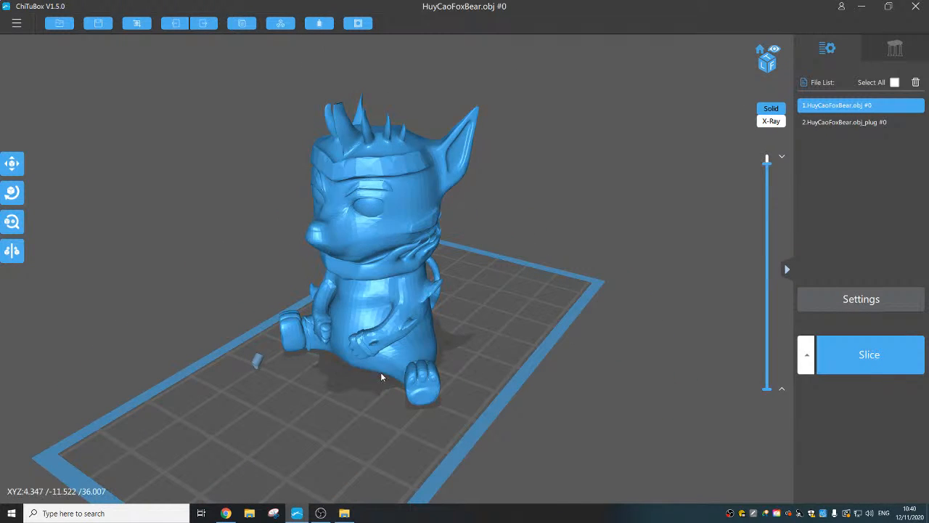
Open the support settings and examine the highlighted overhangs on the model's underside, collar and back
{"action": "left_click", "coordinate": [886, 48]}
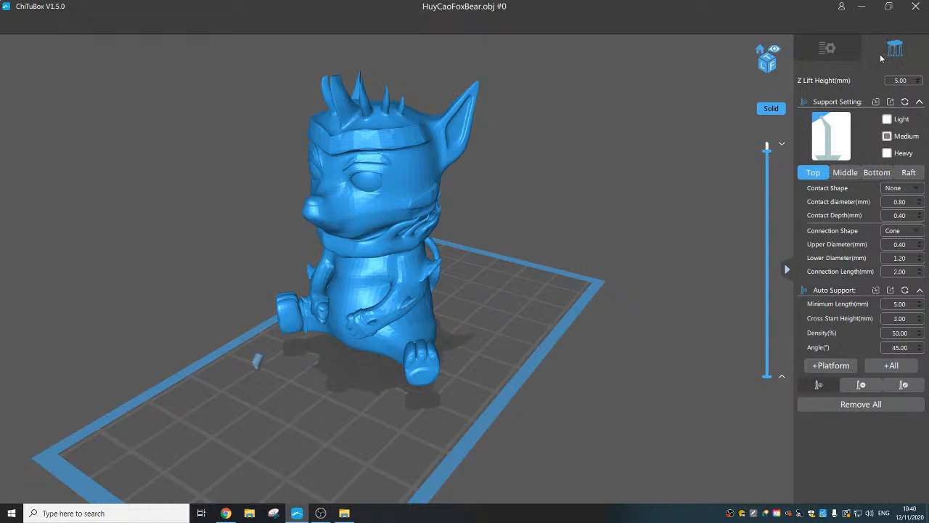
{"action": "right_click_drag", "start_coordinate": [460, 353], "coordinate": [508, 284]}
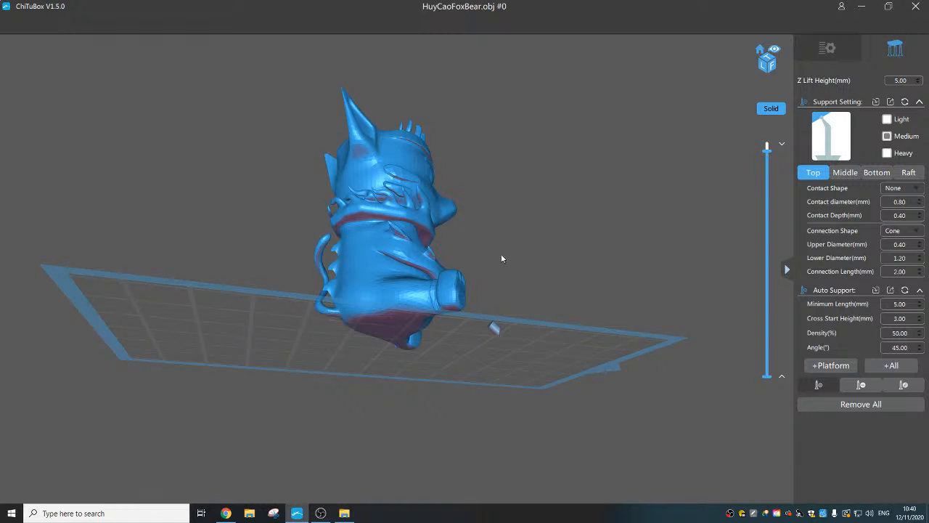
{"action": "right_click_drag", "start_coordinate": [501, 259], "coordinate": [457, 268]}
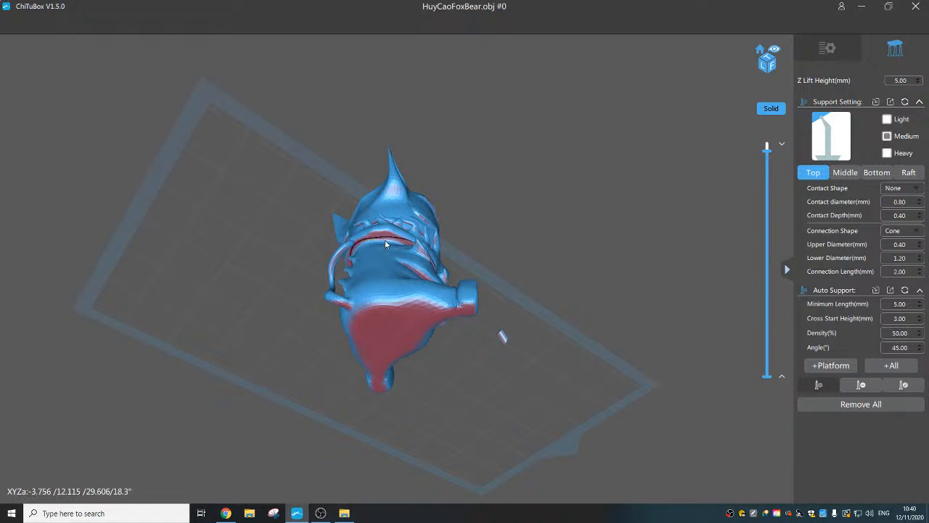
{"action": "mouse_move", "coordinate": [385, 240]}
{"action": "right_mouse_down"}
{"action": "mouse_move", "coordinate": [369, 266]}
{"action": "mouse_move", "coordinate": [376, 233]}
{"action": "right_mouse_up"}
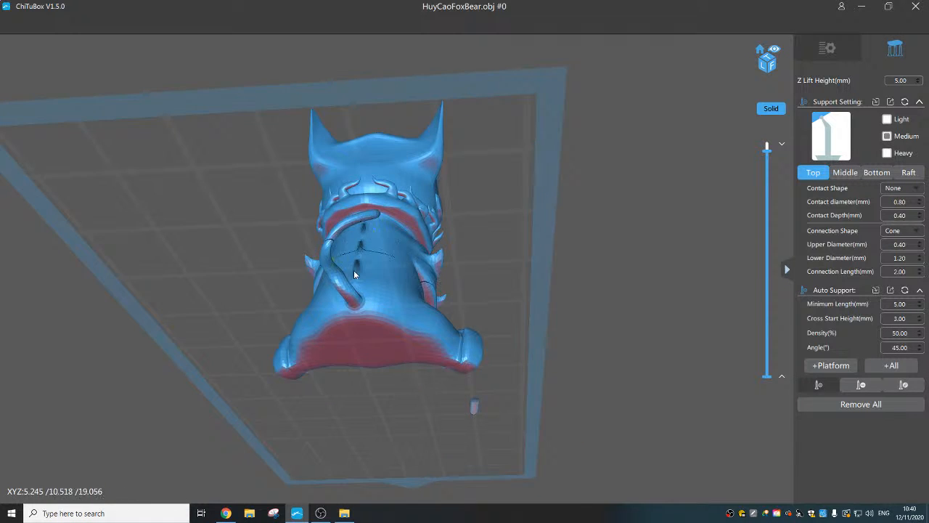
{"action": "right_click_drag", "start_coordinate": [354, 270], "coordinate": [391, 265]}
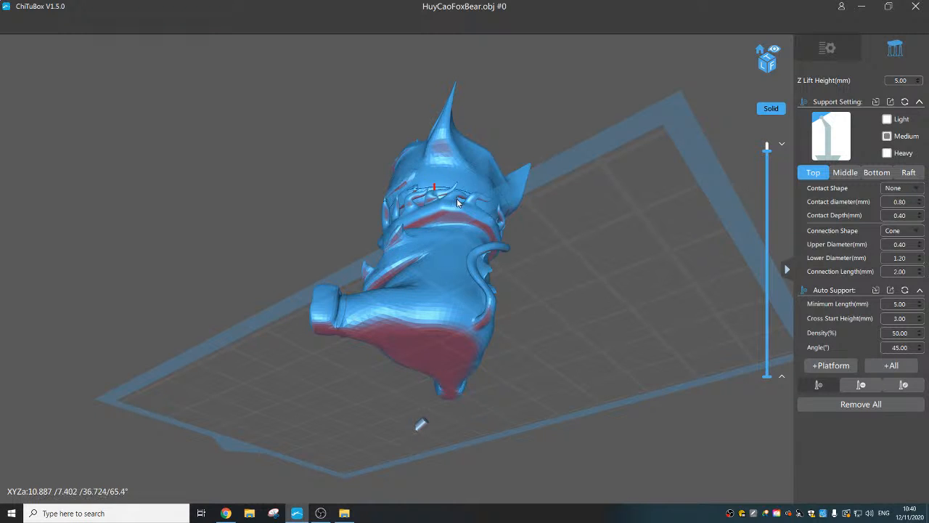
{"action": "right_click_drag", "start_coordinate": [457, 203], "coordinate": [471, 219]}
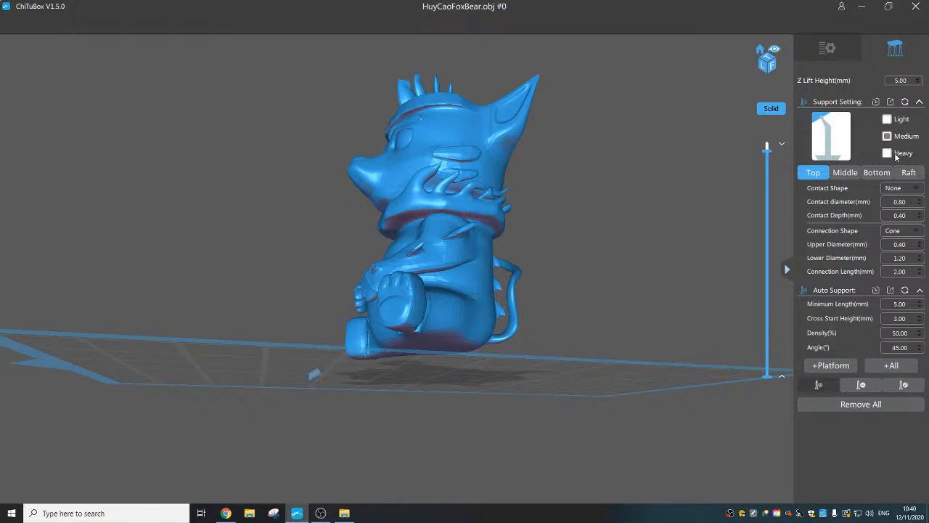
Compare the Light, Medium and Heavy support presets and choose Heavy
{"action": "left_click", "coordinate": [887, 120]}
{"action": "left_click", "coordinate": [887, 136]}
{"action": "left_click", "coordinate": [888, 153]}
{"action": "left_click", "coordinate": [887, 120]}
{"action": "left_click", "coordinate": [887, 153]}
Review the Heavy preset's middle, bottom, raft and top support parameters
{"action": "left_click", "coordinate": [845, 173]}
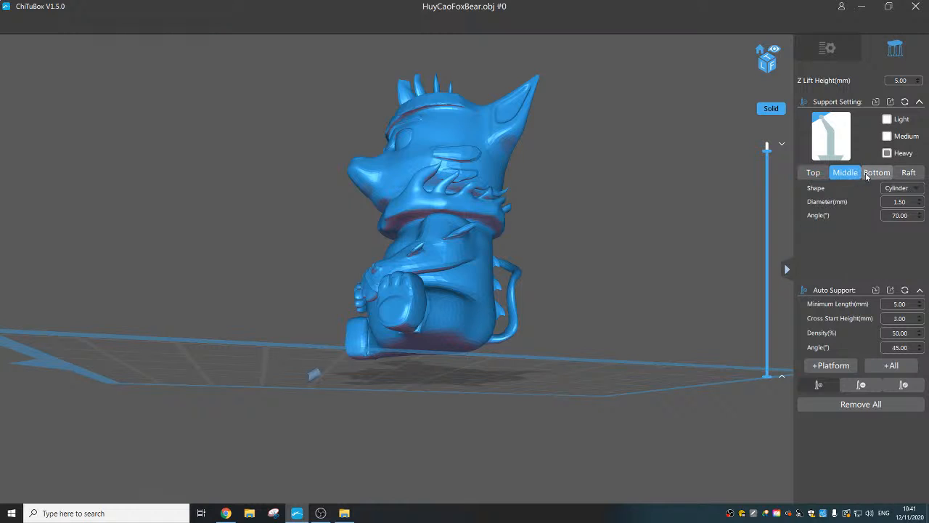
{"action": "left_click", "coordinate": [867, 177]}
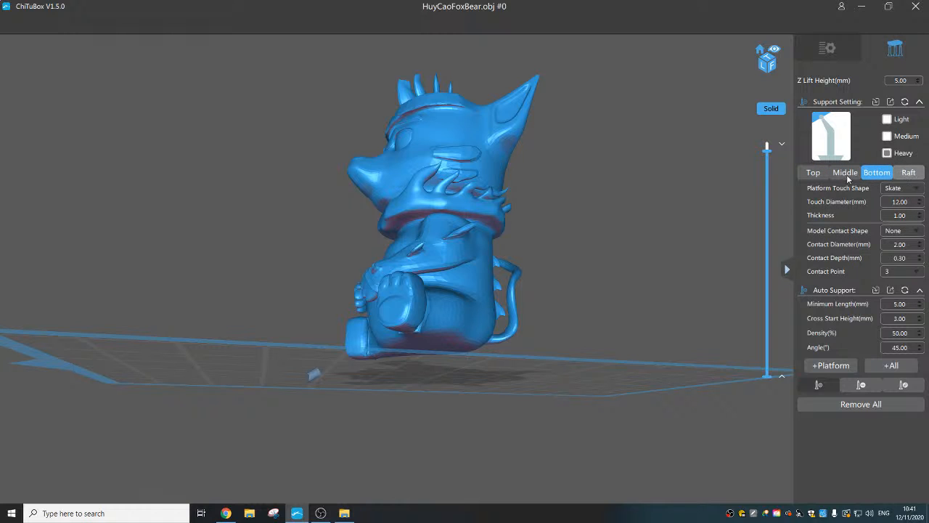
{"action": "left_click", "coordinate": [908, 172]}
{"action": "left_click", "coordinate": [814, 173]}
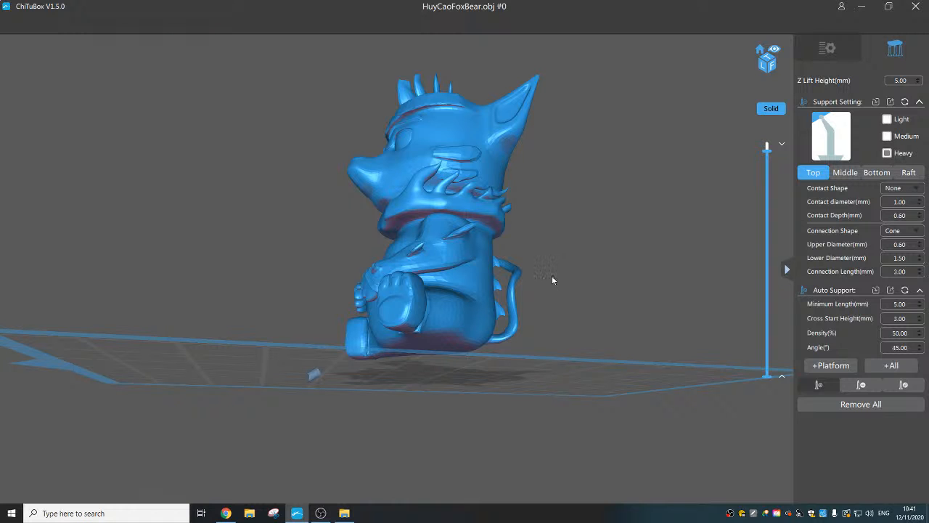
Generate automatic Heavy supports from the platform and check the raft and supports around the model
{"action": "mouse_move", "coordinate": [607, 296]}
{"action": "left_mouse_down"}
{"action": "mouse_move", "coordinate": [542, 299]}
{"action": "mouse_move", "coordinate": [585, 308]}
{"action": "mouse_move", "coordinate": [532, 312]}
{"action": "left_mouse_up"}
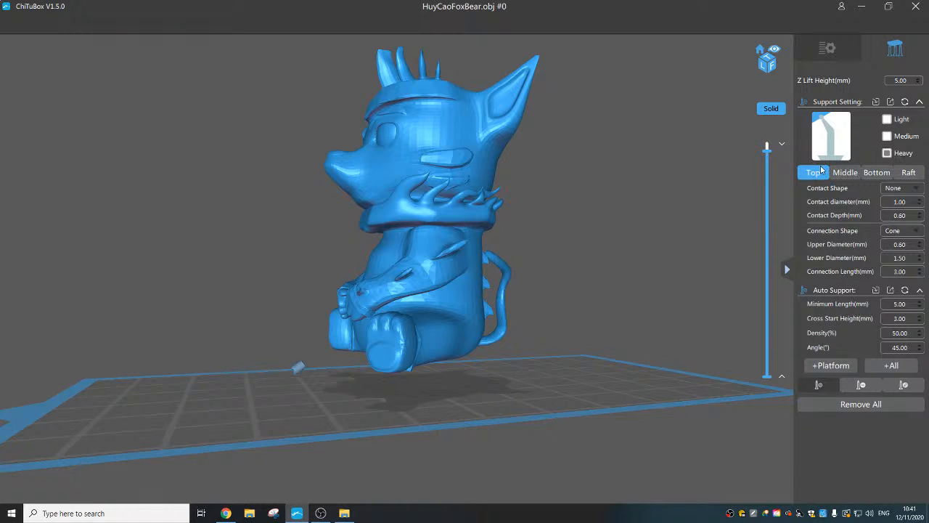
{"action": "left_click", "coordinate": [821, 367]}
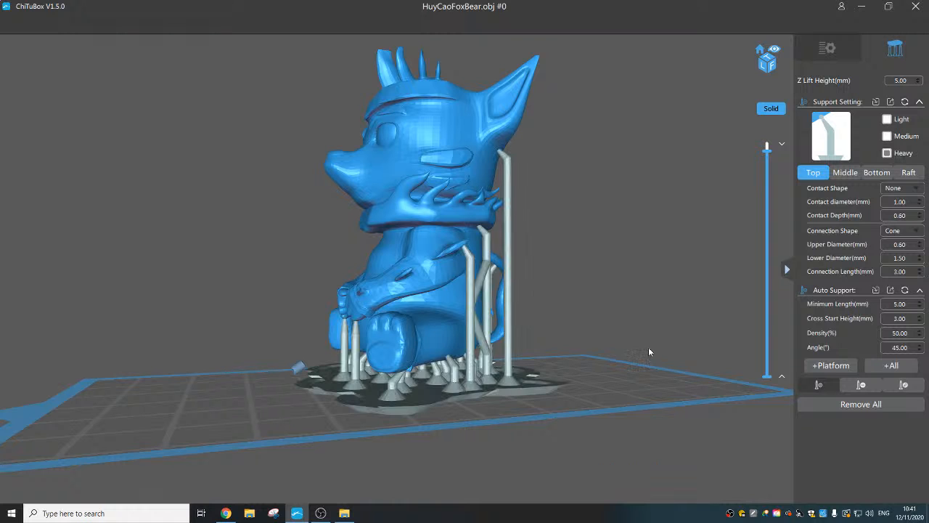
{"action": "left_click_drag", "start_coordinate": [586, 368], "coordinate": [727, 337]}
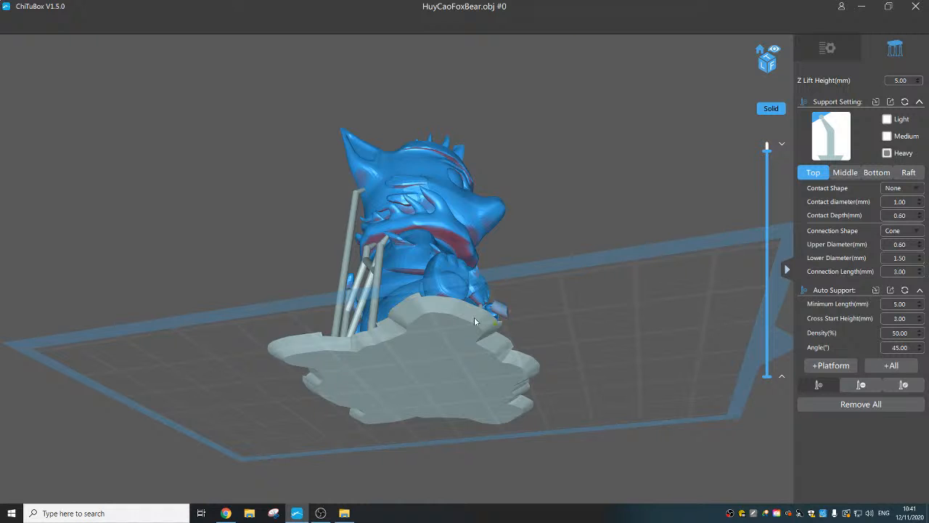
{"action": "left_click_drag", "start_coordinate": [474, 317], "coordinate": [435, 341]}
{"action": "scroll", "coordinate": [459, 274], "scroll_direction": "up", "scroll_amount": 2}
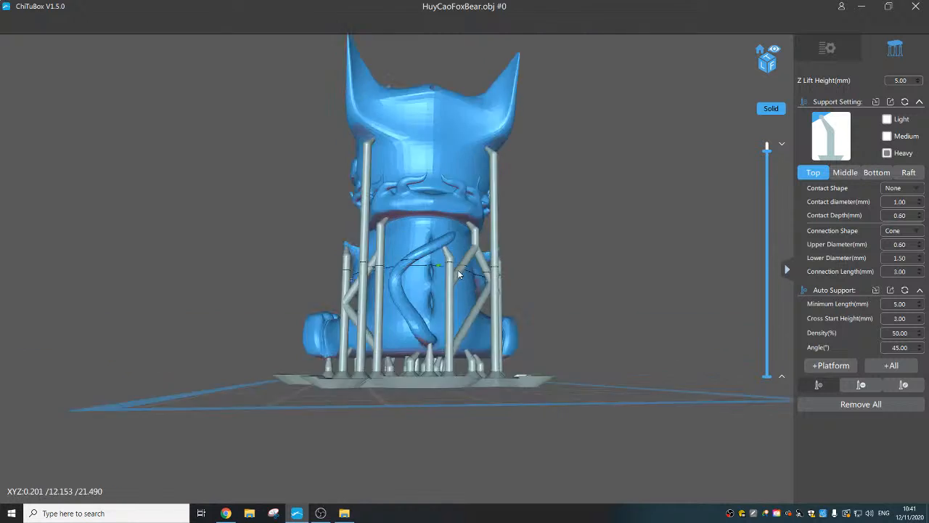
Inspect the supports around the model and slice through the head to examine the supports inside the hollow body
{"action": "right_click_drag", "start_coordinate": [459, 273], "coordinate": [550, 280]}
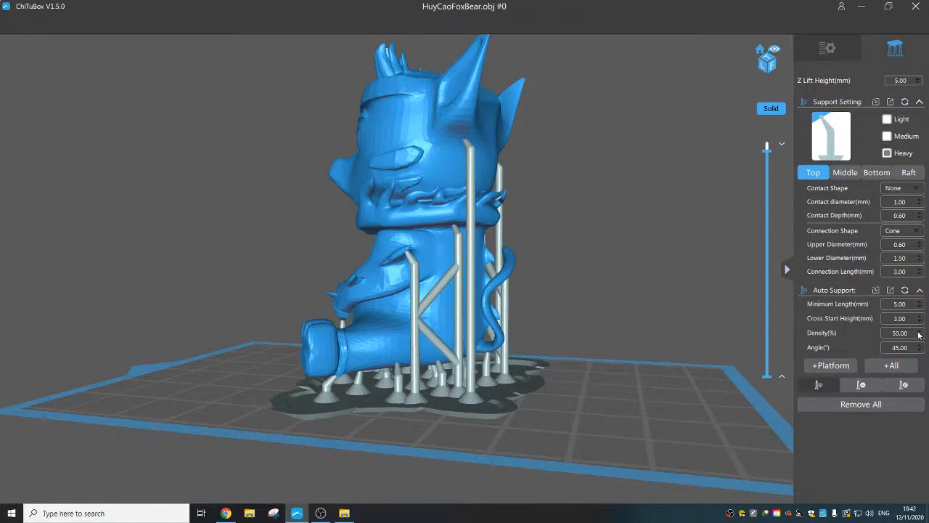
{"action": "right_click_drag", "start_coordinate": [541, 327], "coordinate": [653, 319]}
{"action": "left_click_drag", "start_coordinate": [768, 149], "coordinate": [768, 233]}
{"action": "right_click_drag", "start_coordinate": [656, 263], "coordinate": [648, 289]}
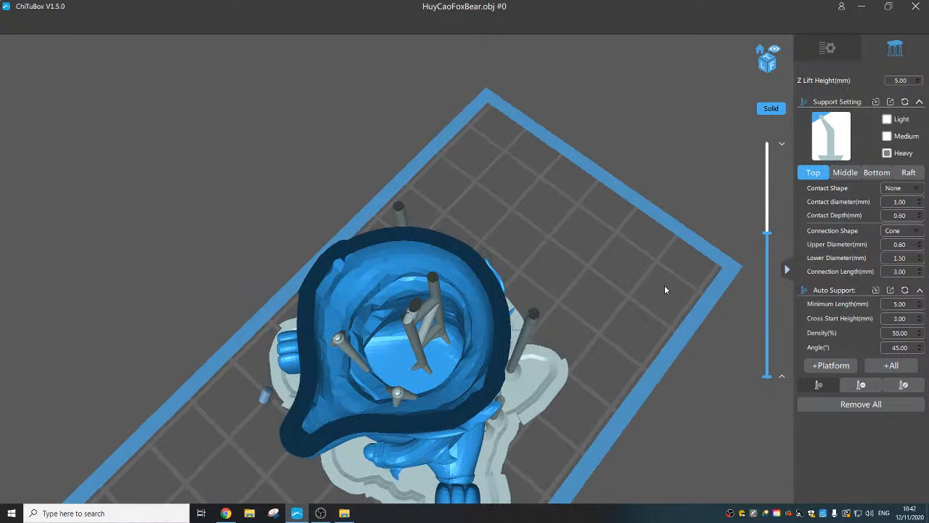
{"action": "left_click_drag", "start_coordinate": [768, 233], "coordinate": [763, 138]}
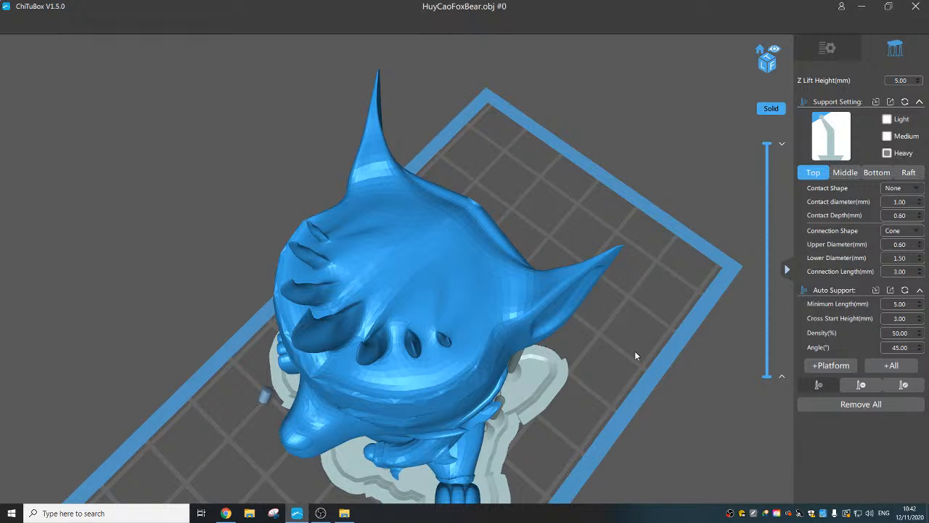
Cut the preview down to about 8.09 mm and examine the hollow base, feet and lower supports
{"action": "right_click_drag", "start_coordinate": [551, 403], "coordinate": [612, 359]}
{"action": "left_click_drag", "start_coordinate": [768, 148], "coordinate": [767, 274]}
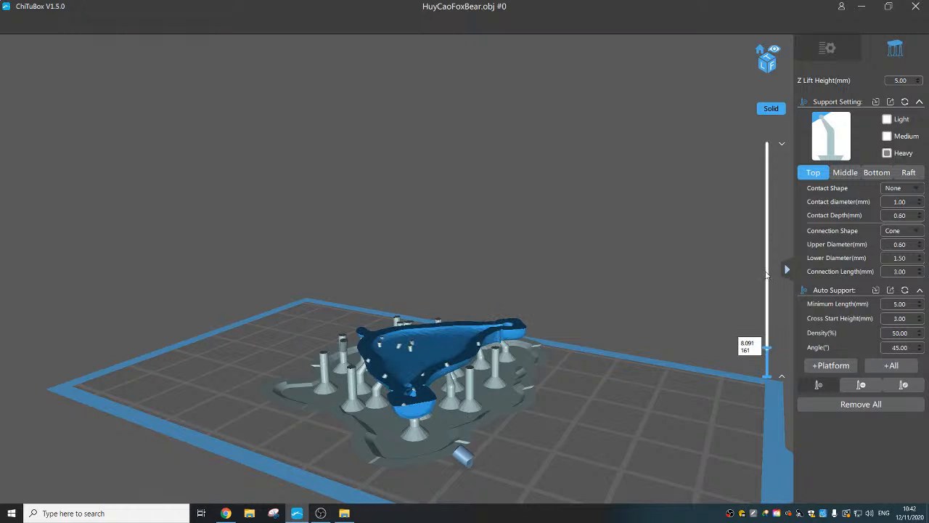
{"action": "right_click_drag", "start_coordinate": [580, 409], "coordinate": [590, 382]}
{"action": "scroll", "coordinate": [511, 393], "scroll_direction": "up", "scroll_amount": 3}
{"action": "scroll", "coordinate": [510, 393], "scroll_direction": "up", "scroll_amount": 1}
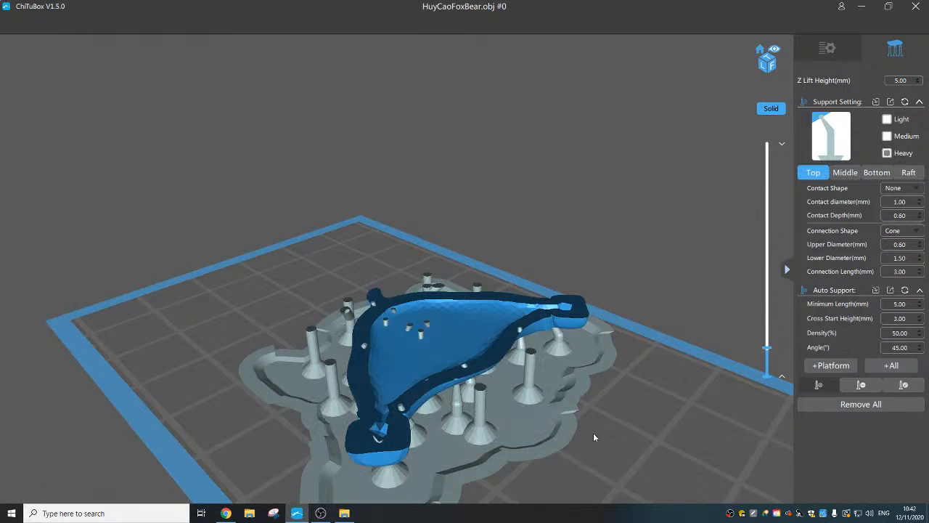
{"action": "middle_click_drag", "start_coordinate": [594, 433], "coordinate": [587, 408]}
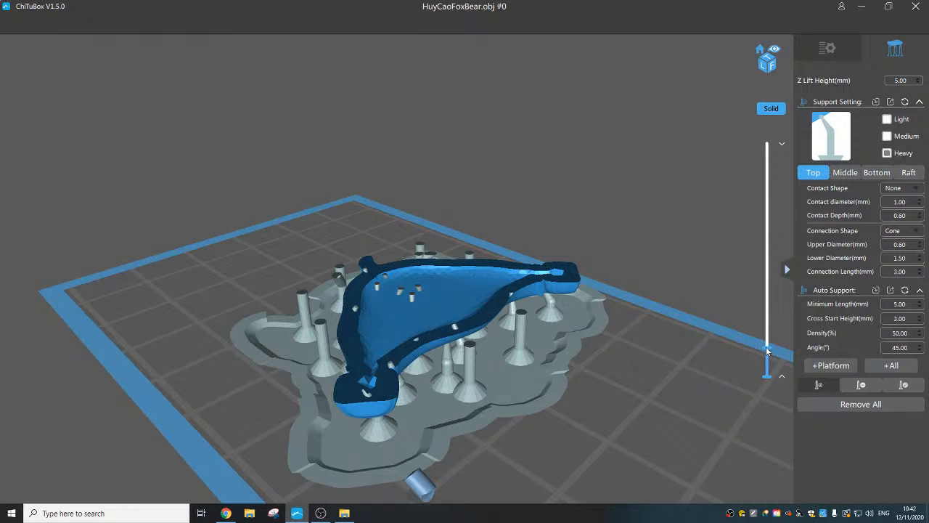
Raise the preview height to about 13.13 mm and examine where the hands start above the legs
{"action": "left_click_drag", "start_coordinate": [768, 352], "coordinate": [771, 333]}
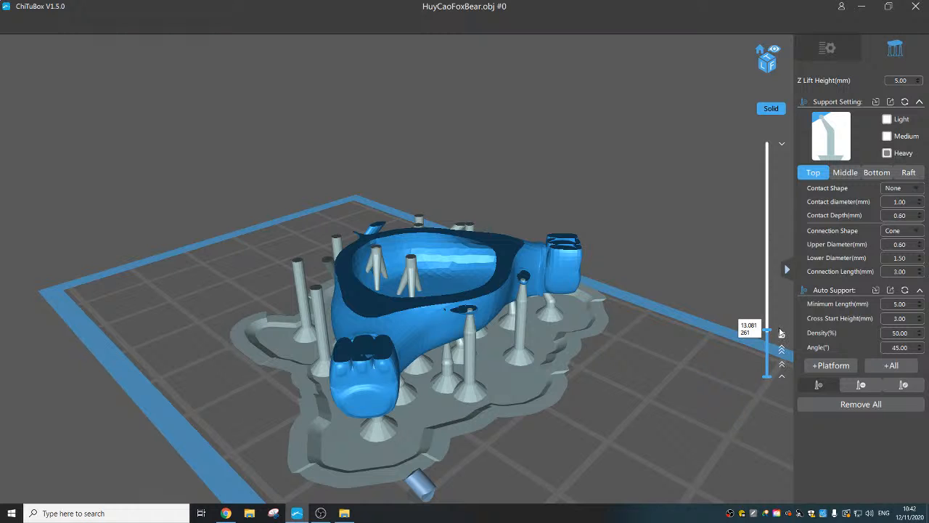
{"action": "scroll", "coordinate": [780, 328], "scroll_direction": "up", "scroll_amount": 1}
{"action": "scroll", "coordinate": [779, 329], "scroll_direction": "down", "scroll_amount": 2}
{"action": "scroll", "coordinate": [779, 329], "scroll_direction": "up", "scroll_amount": 2}
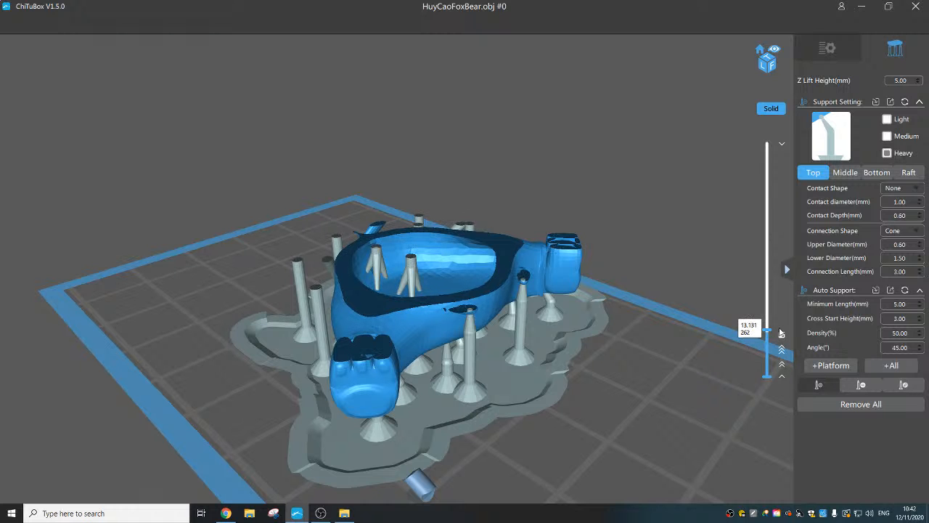
{"action": "scroll", "coordinate": [455, 332], "scroll_direction": "up", "scroll_amount": 6}
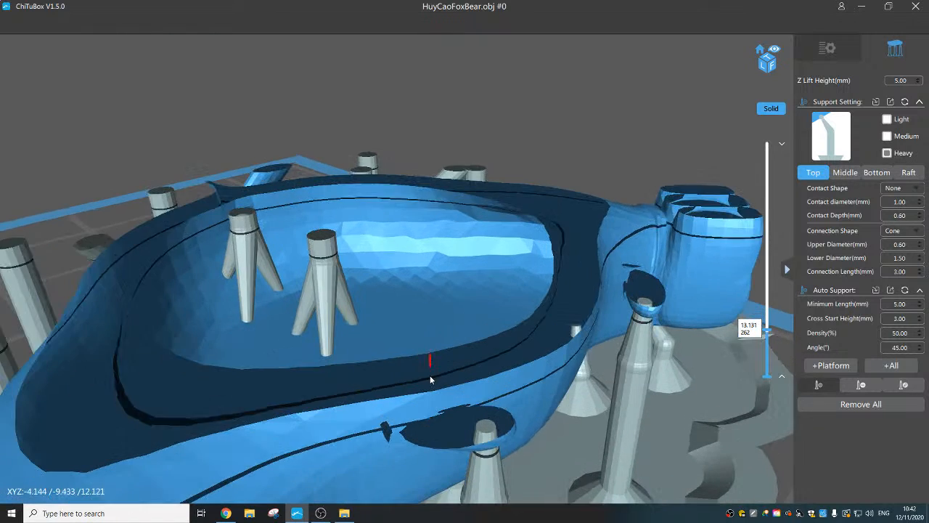
{"action": "left_click_drag", "start_coordinate": [430, 375], "coordinate": [429, 338]}
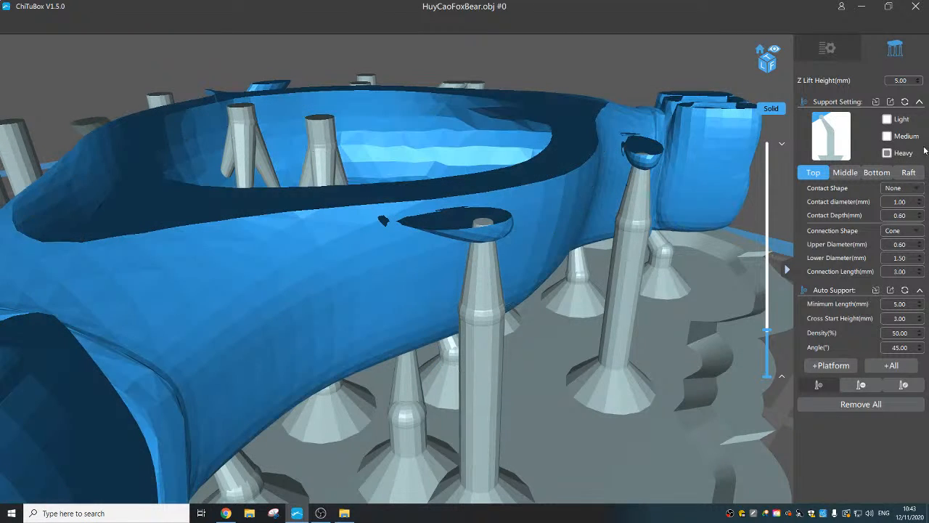
Choose the Light support preset and add a support under the unsupported island on the outer side of the model's right hand
{"action": "left_click", "coordinate": [887, 120]}
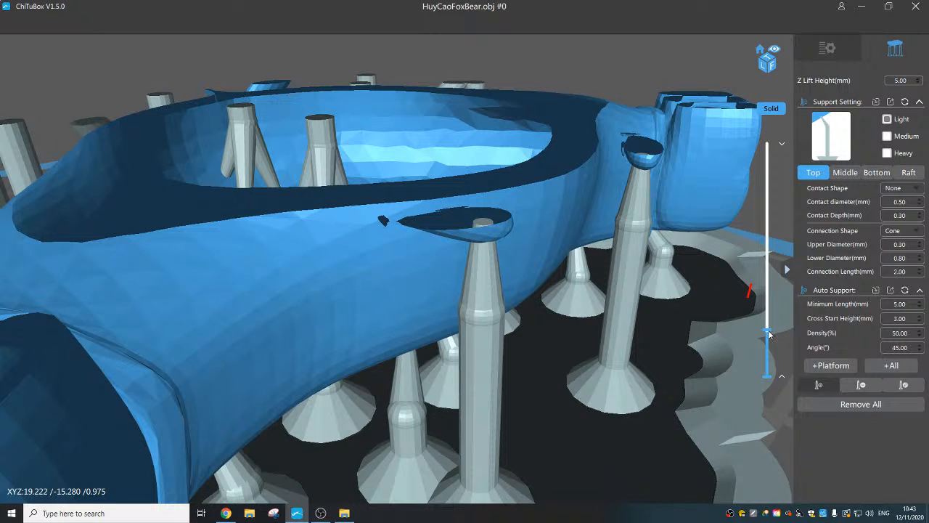
{"action": "left_click_drag", "start_coordinate": [768, 331], "coordinate": [770, 329]}
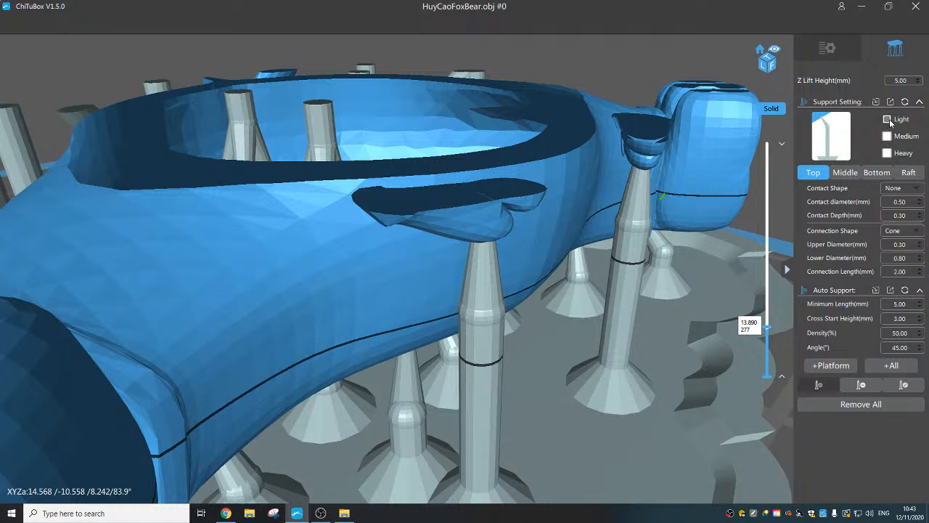
{"action": "left_click_drag", "start_coordinate": [504, 353], "coordinate": [466, 294]}
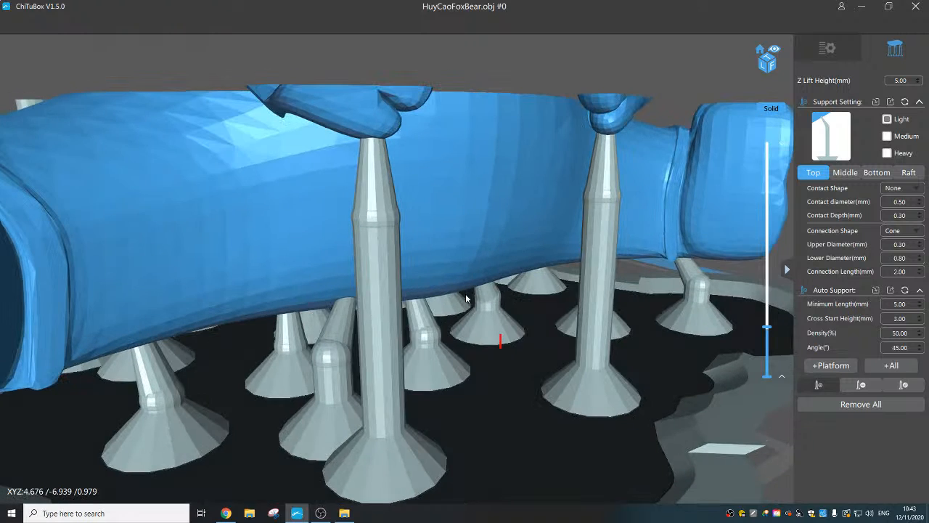
{"action": "left_click_drag", "start_coordinate": [767, 330], "coordinate": [770, 332]}
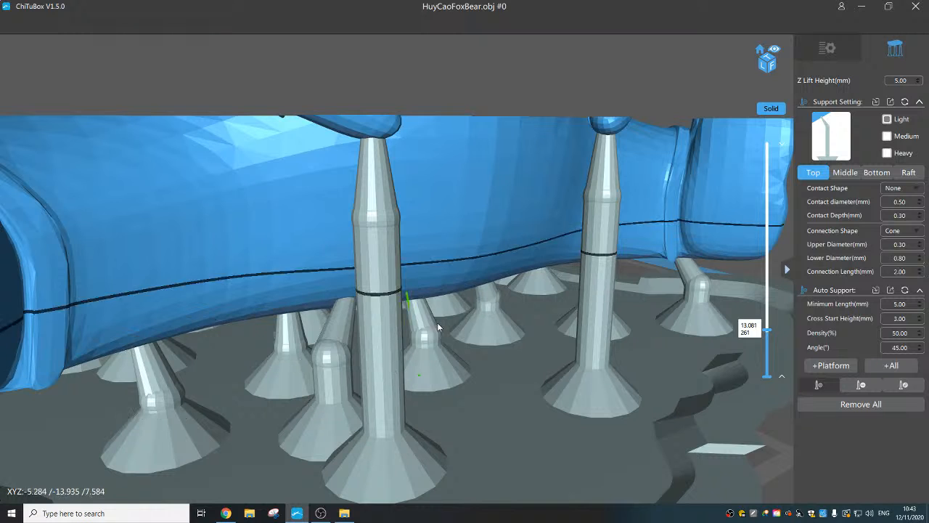
{"action": "right_click_drag", "start_coordinate": [439, 321], "coordinate": [443, 310]}
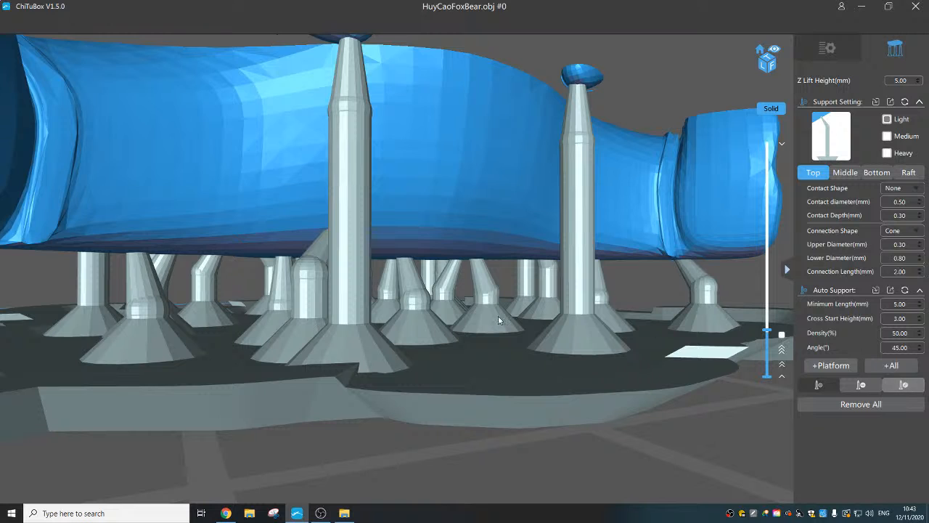
{"action": "right_click_drag", "start_coordinate": [498, 316], "coordinate": [379, 247]}
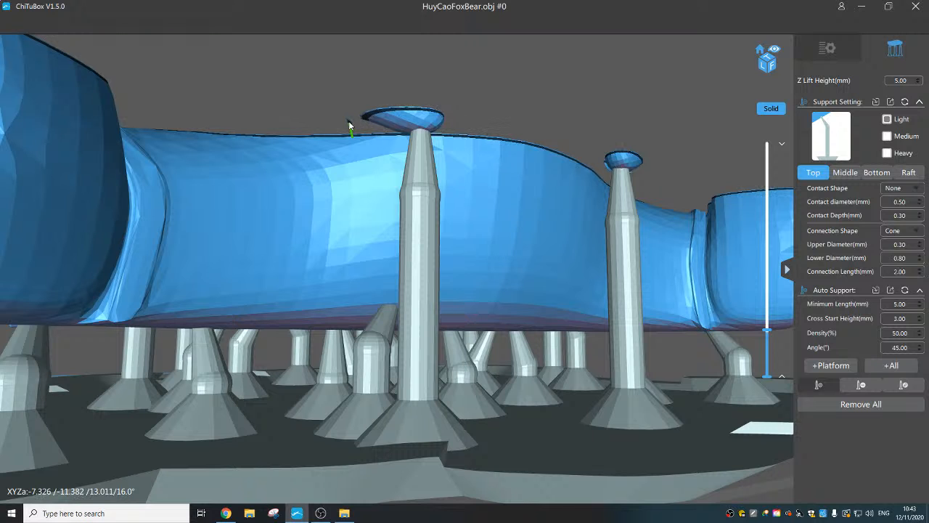
{"action": "left_click", "coordinate": [349, 121]}
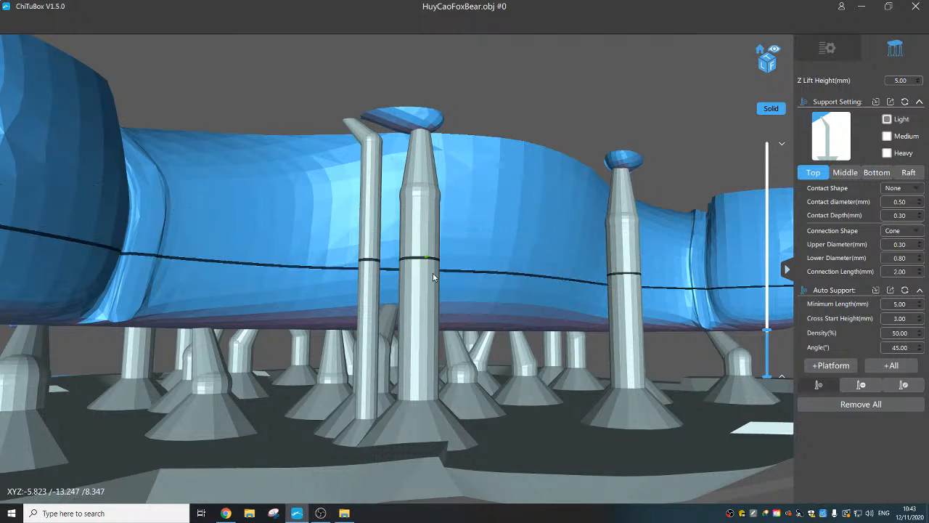
Add a second Light support under the small island on the inner side of the model's right hand
{"action": "left_click_drag", "start_coordinate": [363, 225], "coordinate": [534, 359]}
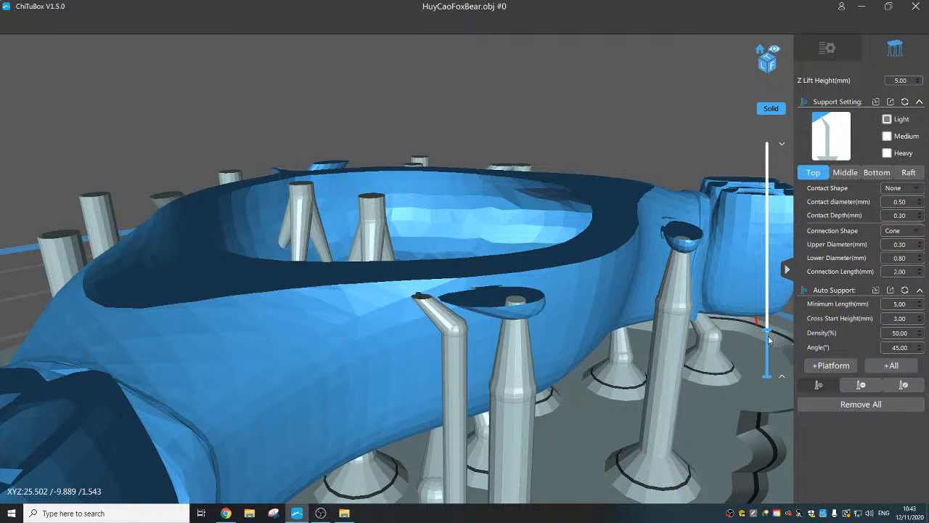
{"action": "left_click_drag", "start_coordinate": [770, 334], "coordinate": [772, 331]}
{"action": "left_click_drag", "start_coordinate": [675, 334], "coordinate": [397, 125]}
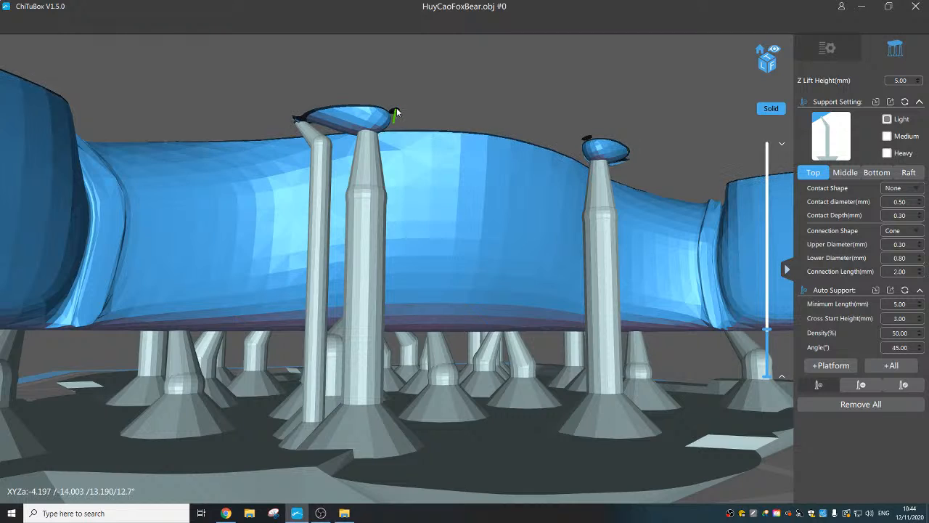
{"action": "left_click", "coordinate": [397, 108]}
{"action": "scroll", "coordinate": [476, 222], "scroll_direction": "up", "scroll_amount": 5}
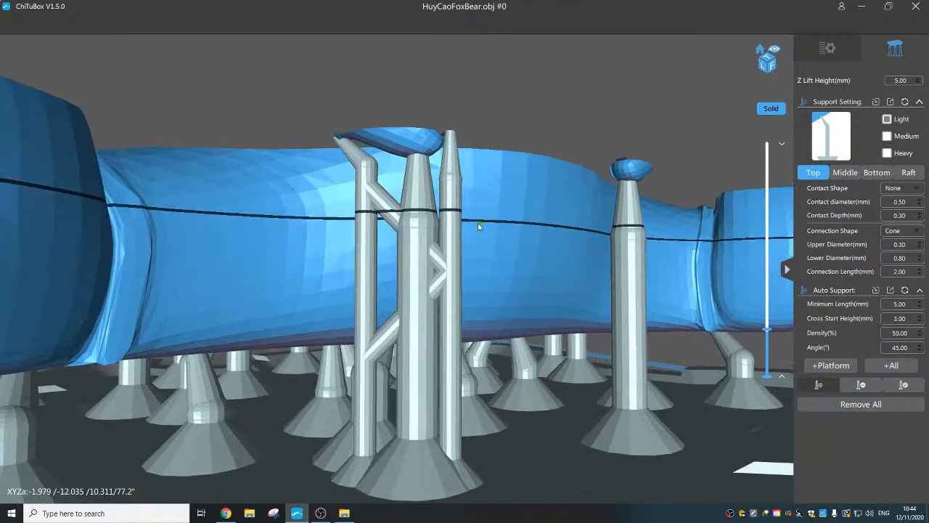
Add two Light supports under the model's left hand, one on its outer side and one on its inner side
{"action": "right_click_drag", "start_coordinate": [470, 231], "coordinate": [538, 149]}
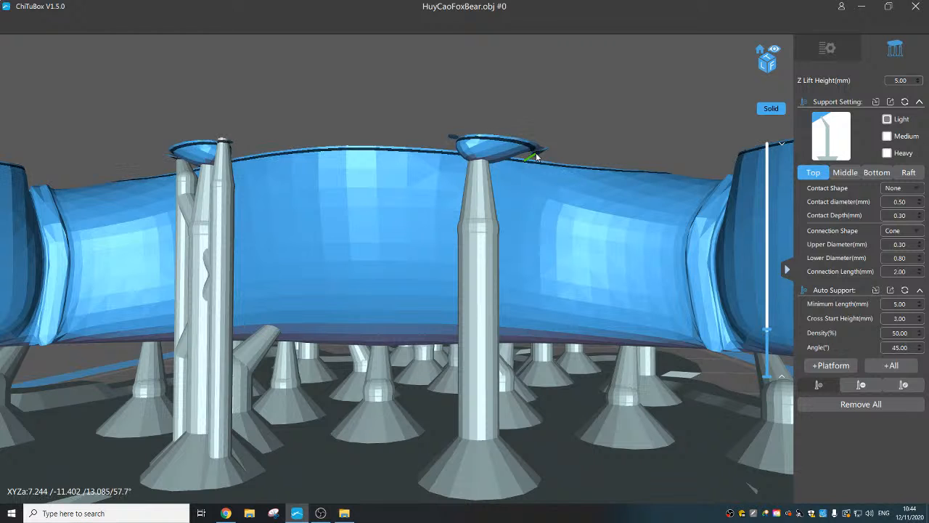
{"action": "left_click", "coordinate": [536, 153]}
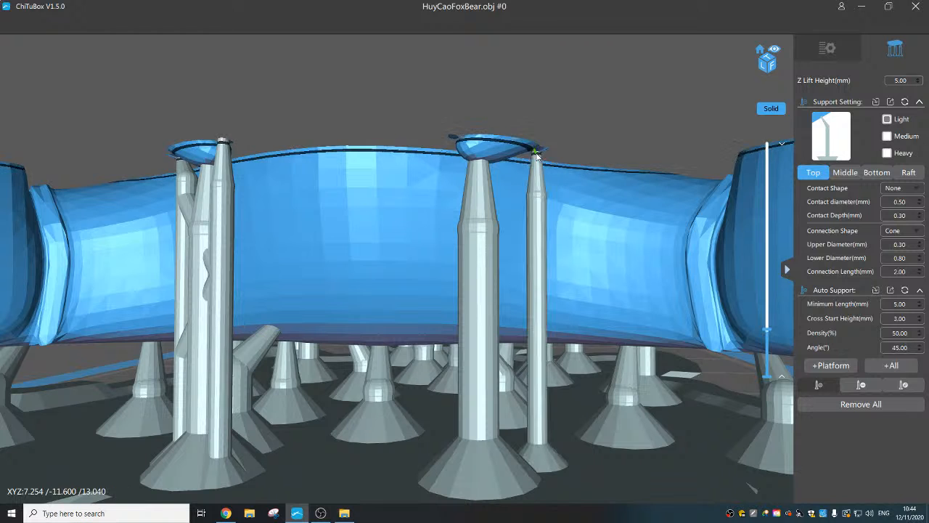
{"action": "left_click", "coordinate": [450, 135]}
{"action": "right_click_drag", "start_coordinate": [450, 234], "coordinate": [479, 314]}
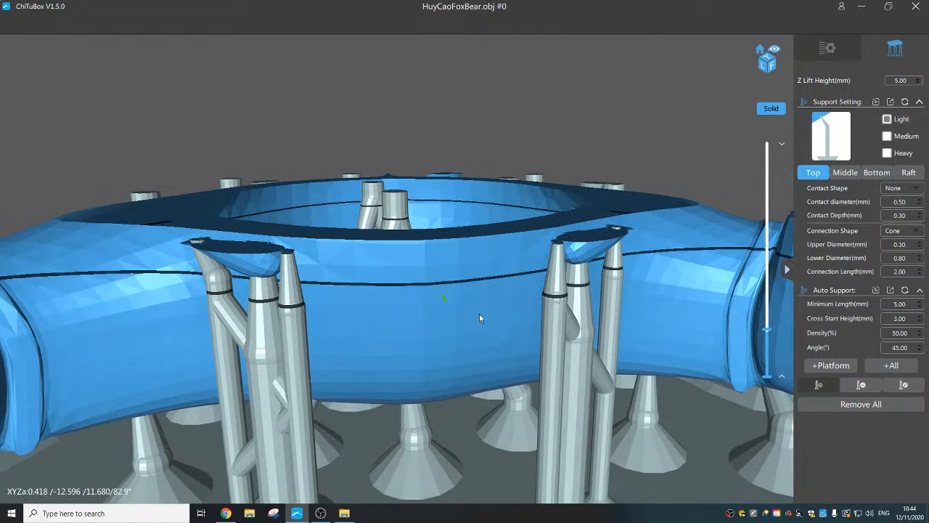
Raise the preview height through the hands and arms and check these areas for unsupported islands
{"action": "left_click_drag", "start_coordinate": [766, 330], "coordinate": [767, 323]}
{"action": "right_click_drag", "start_coordinate": [418, 308], "coordinate": [429, 314]}
{"action": "left_click_drag", "start_coordinate": [767, 321], "coordinate": [766, 288]}
{"action": "scroll", "coordinate": [533, 296], "scroll_direction": "down", "scroll_amount": 10}
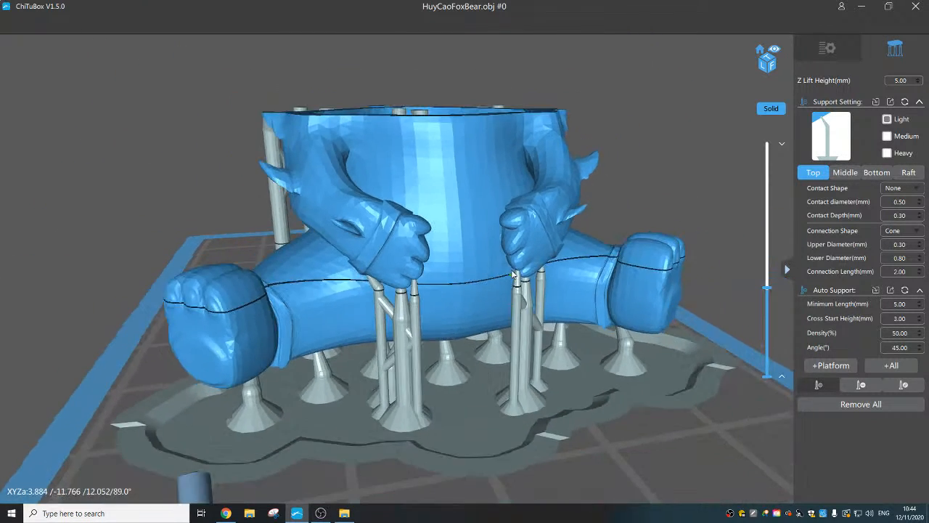
{"action": "left_click_drag", "start_coordinate": [509, 272], "coordinate": [474, 291]}
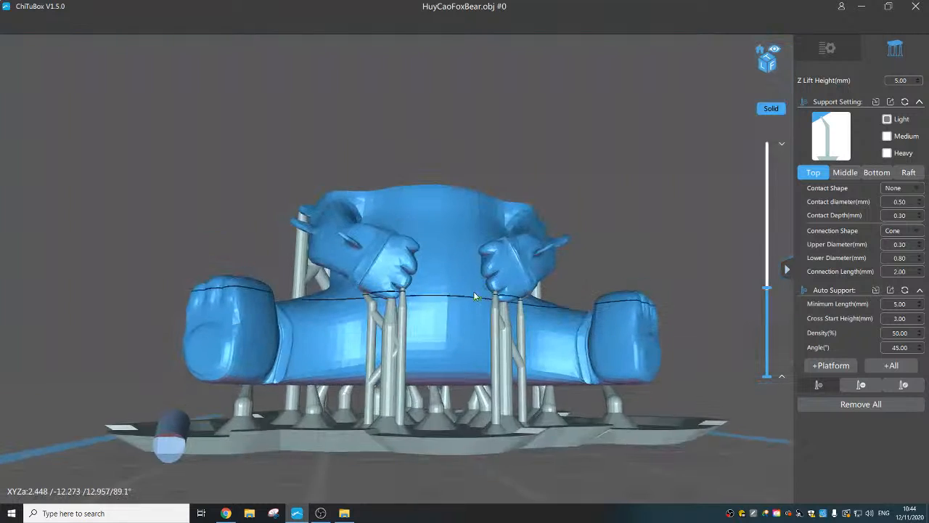
Raise the preview height to about 29.26 mm, add a Light support under the neck overhang, and inspect where it lands
{"action": "left_click", "coordinate": [767, 290]}
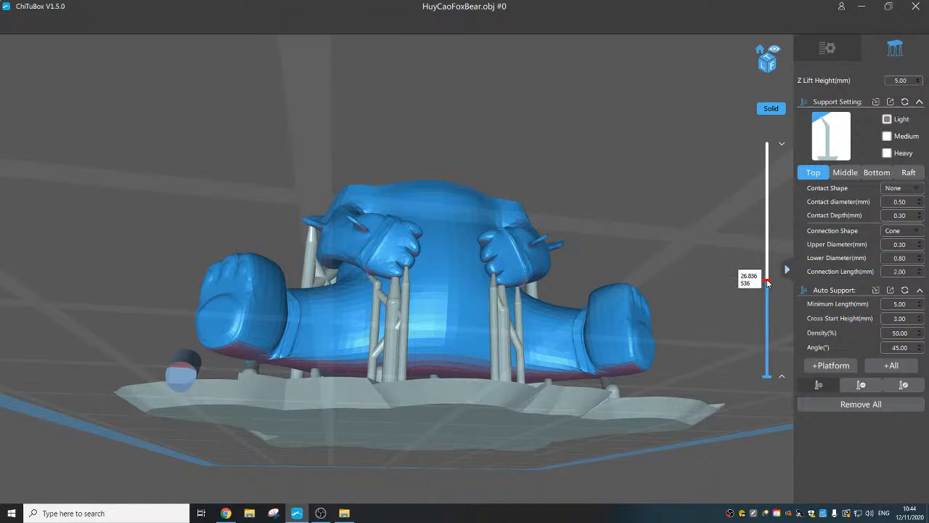
{"action": "left_click_drag", "start_coordinate": [768, 283], "coordinate": [766, 274]}
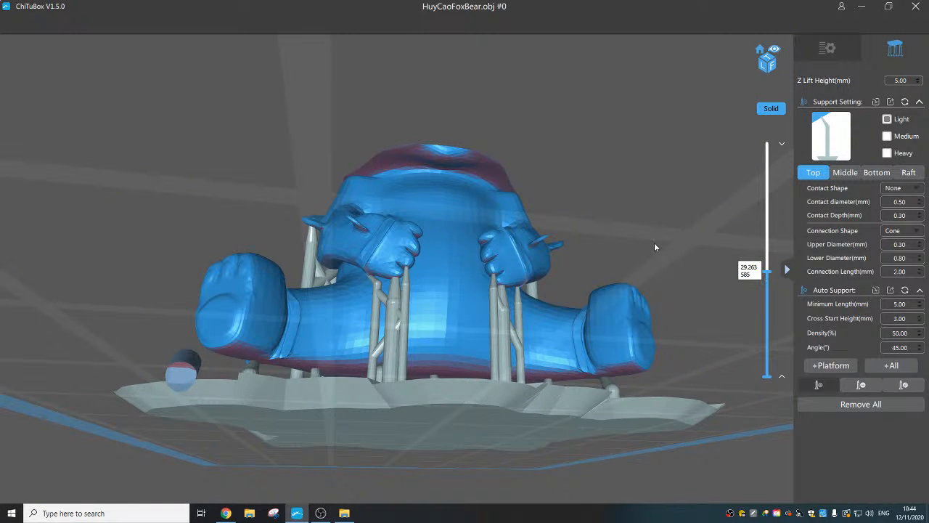
{"action": "left_click", "coordinate": [486, 160]}
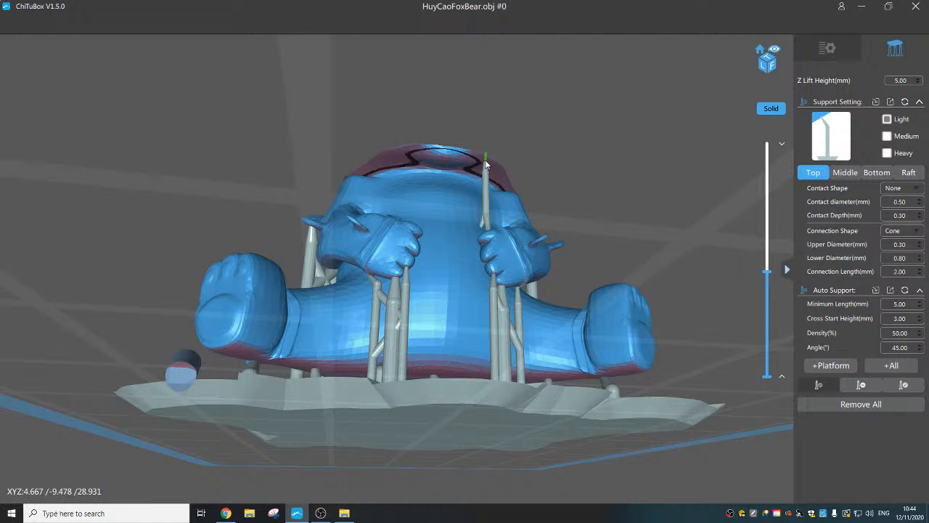
{"action": "right_click_drag", "start_coordinate": [430, 265], "coordinate": [427, 284]}
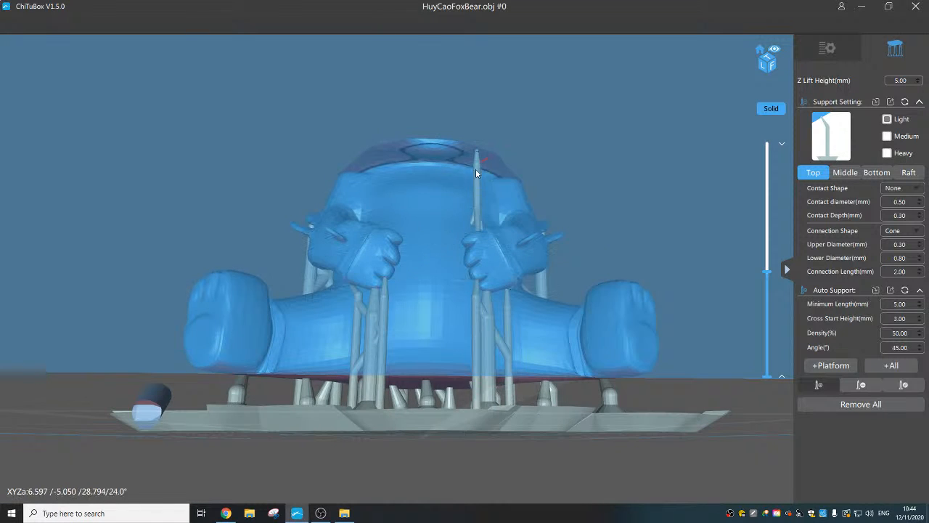
{"action": "right_click_drag", "start_coordinate": [477, 176], "coordinate": [485, 235]}
{"action": "scroll", "coordinate": [488, 220], "scroll_direction": "up", "scroll_amount": 2}
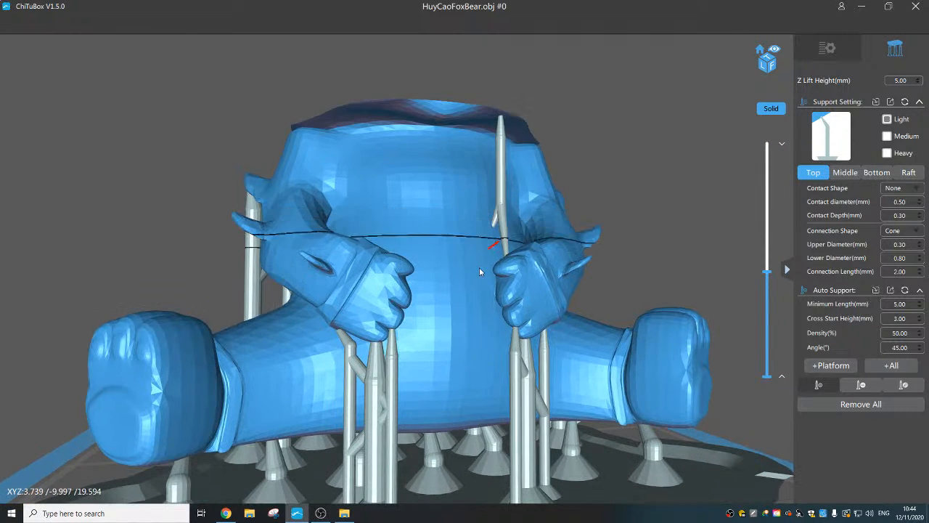
{"action": "right_click_drag", "start_coordinate": [479, 272], "coordinate": [536, 230]}
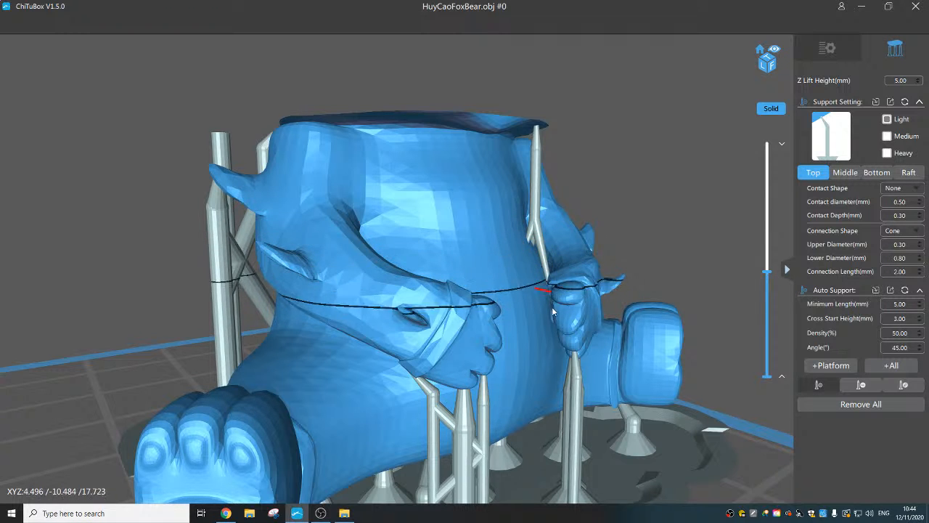
{"action": "right_click_drag", "start_coordinate": [553, 309], "coordinate": [568, 341]}
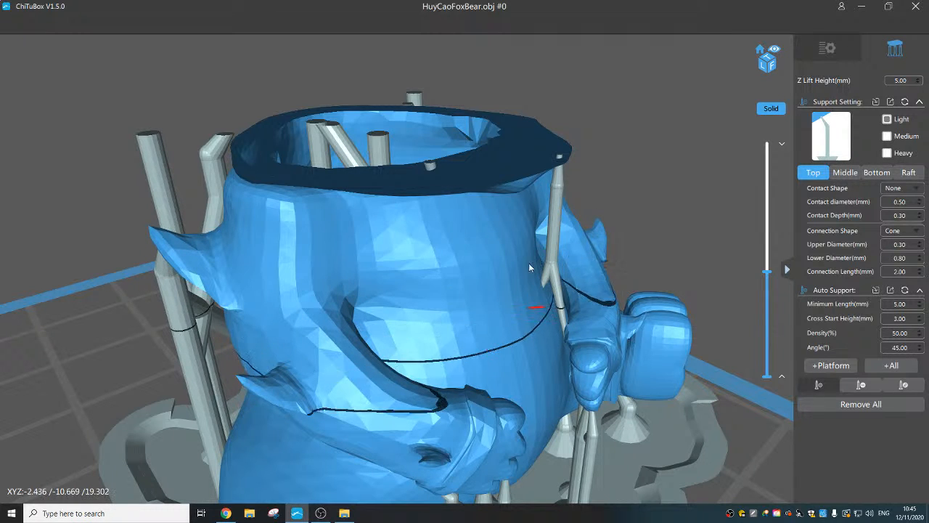
Delete the Light support that runs from the neck overhang down to the model's left arm
{"action": "left_click", "coordinate": [861, 385]}
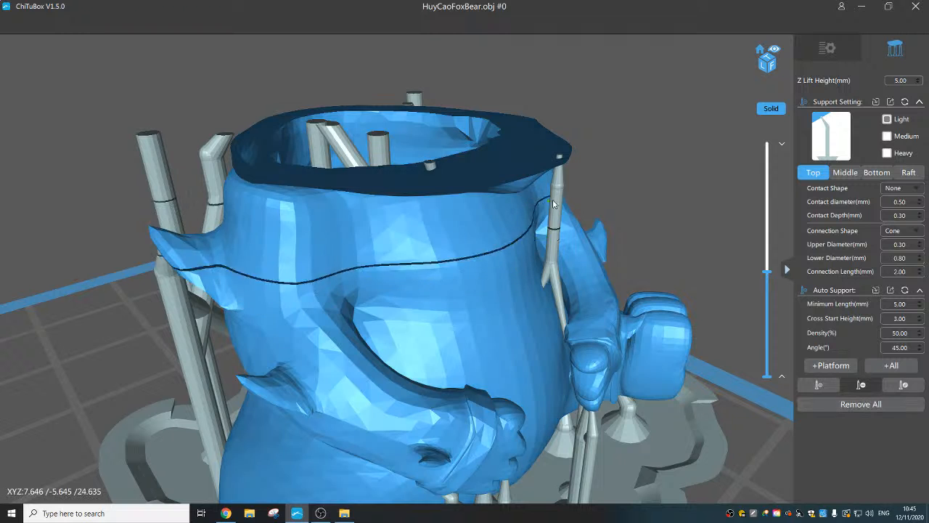
{"action": "left_click", "coordinate": [556, 204]}
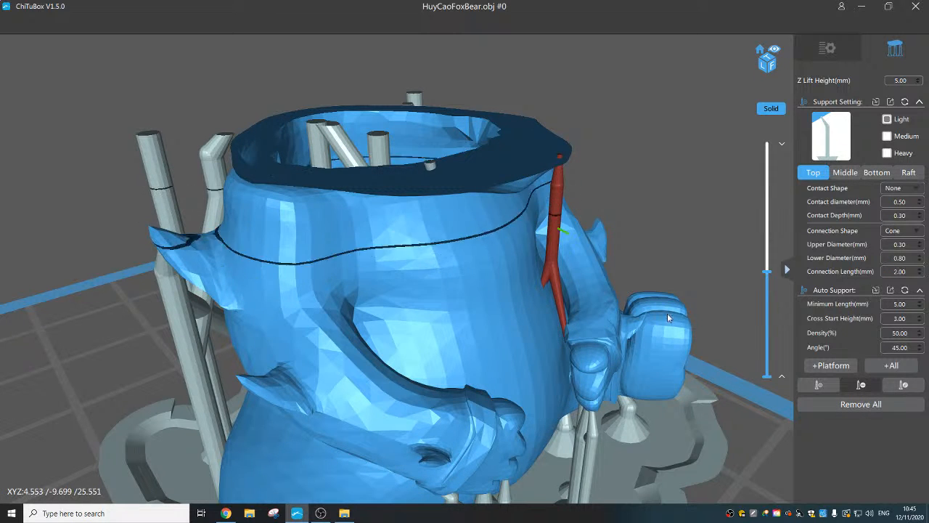
{"action": "left_click", "coordinate": [861, 385]}
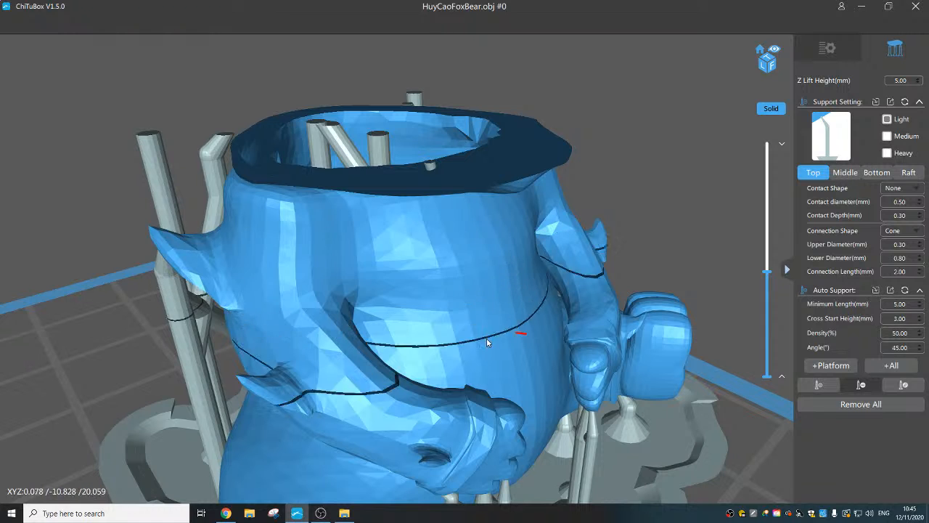
Switch the support type to Medium and raise the preview height slightly, with the underside of the neck overhang in view
{"action": "scroll", "coordinate": [494, 318], "scroll_direction": "down", "scroll_amount": 1}
{"action": "right_click_drag", "start_coordinate": [494, 319], "coordinate": [485, 287]}
{"action": "right_click_drag", "start_coordinate": [479, 235], "coordinate": [470, 190]}
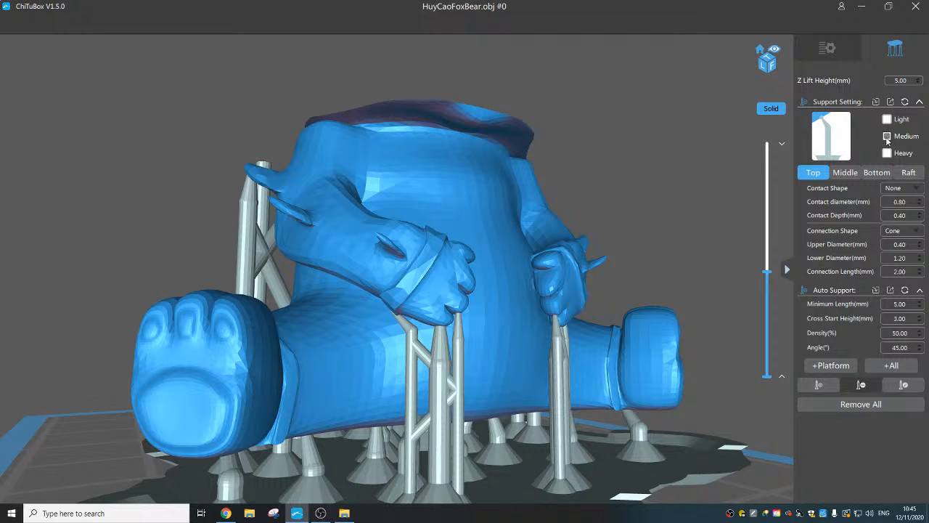
{"action": "right_click_drag", "start_coordinate": [500, 324], "coordinate": [486, 317]}
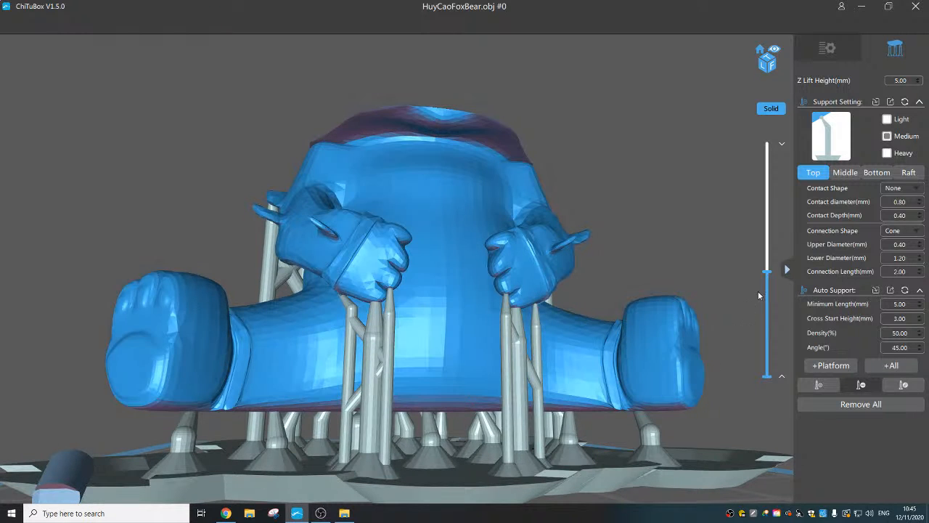
{"action": "left_click_drag", "start_coordinate": [767, 271], "coordinate": [770, 267]}
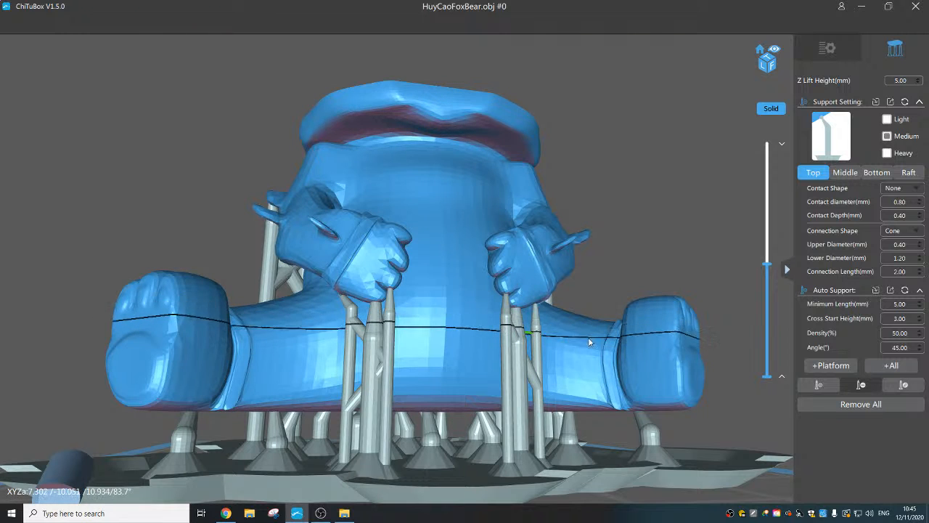
Try a Medium support under the front centre of the neck overhang, landing on the body, and delete it
{"action": "left_click", "coordinate": [502, 330]}
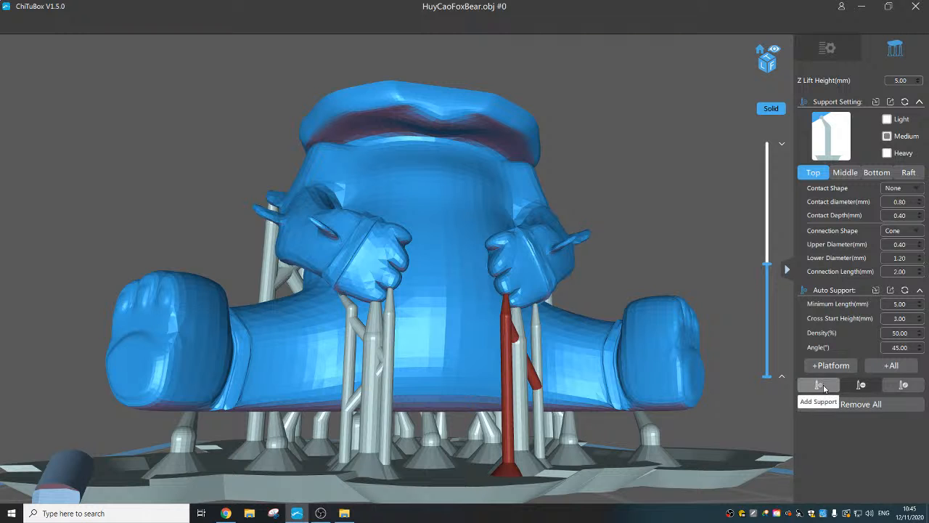
{"action": "left_click", "coordinate": [823, 388]}
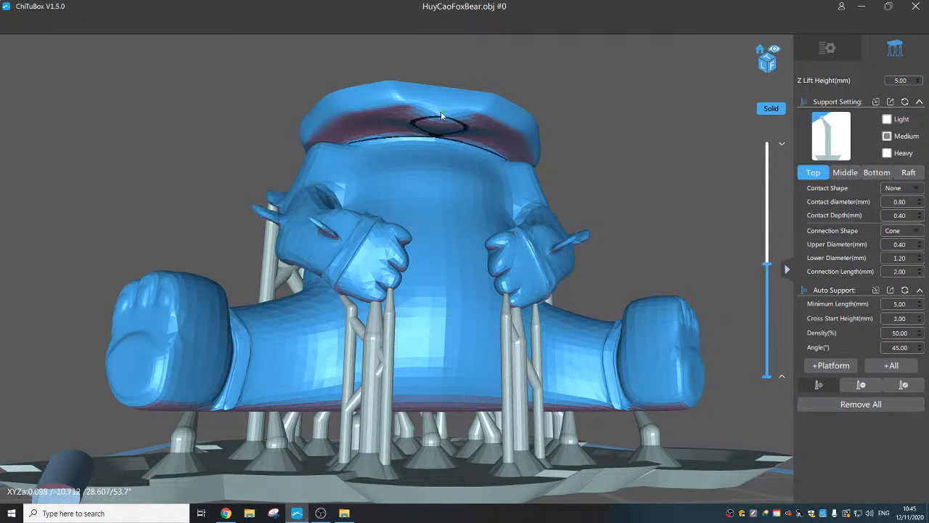
{"action": "left_click", "coordinate": [440, 115]}
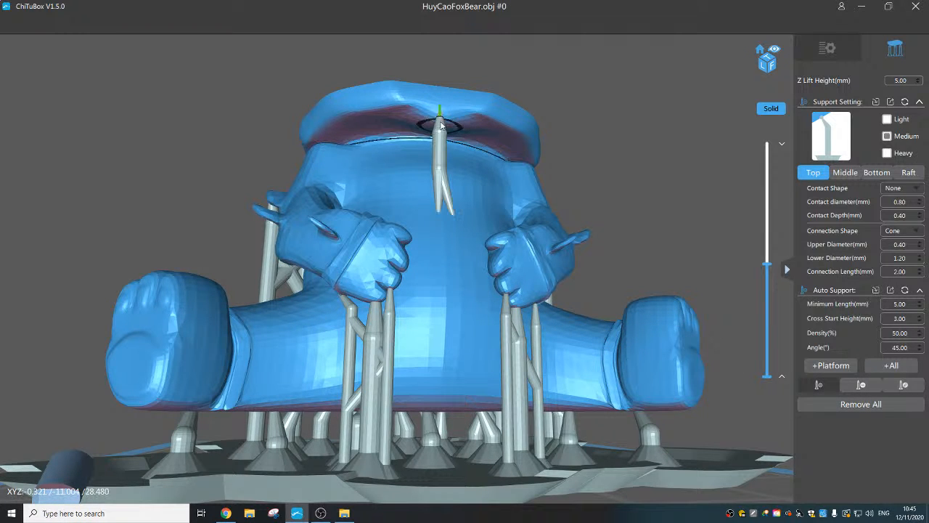
{"action": "left_click", "coordinate": [861, 385]}
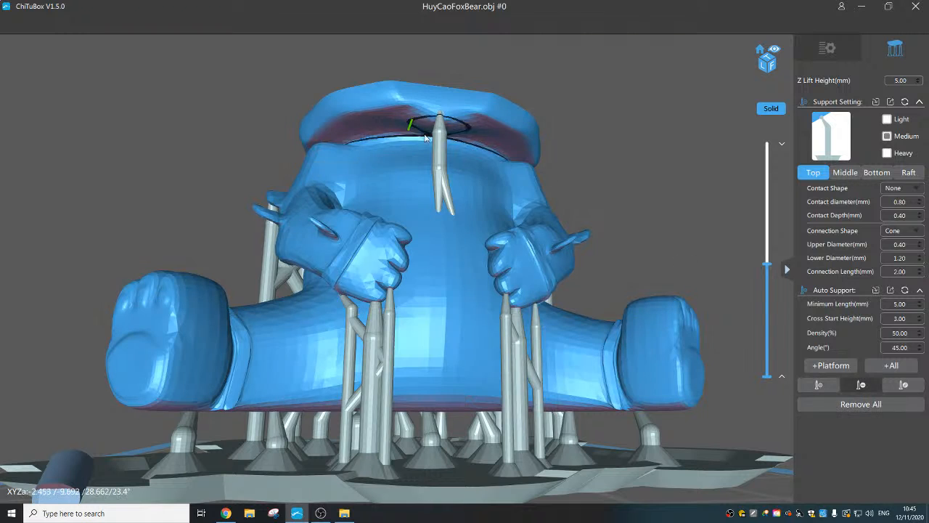
{"action": "left_click", "coordinate": [438, 144]}
{"action": "left_click", "coordinate": [861, 387]}
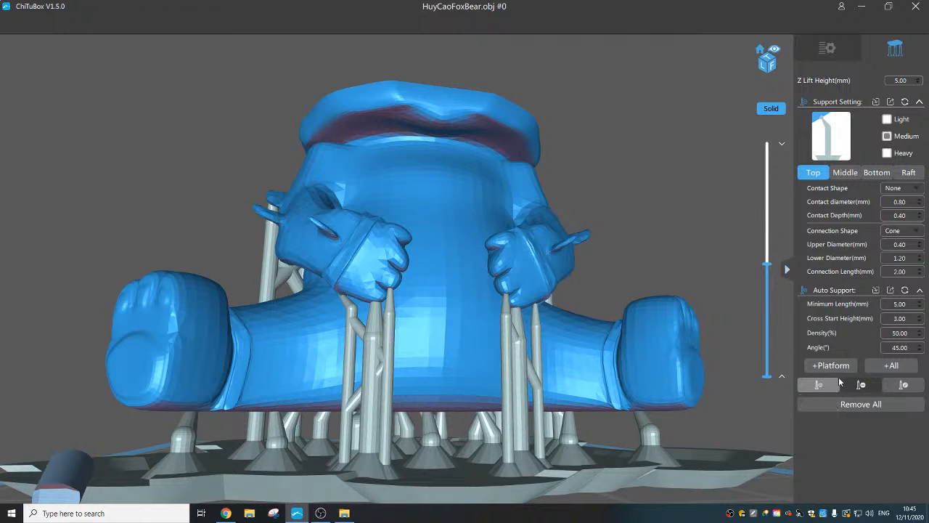
Add a Medium support on the pillar under the model's left hand and move its base out in front of the belly's centre
{"action": "left_click", "coordinate": [503, 324]}
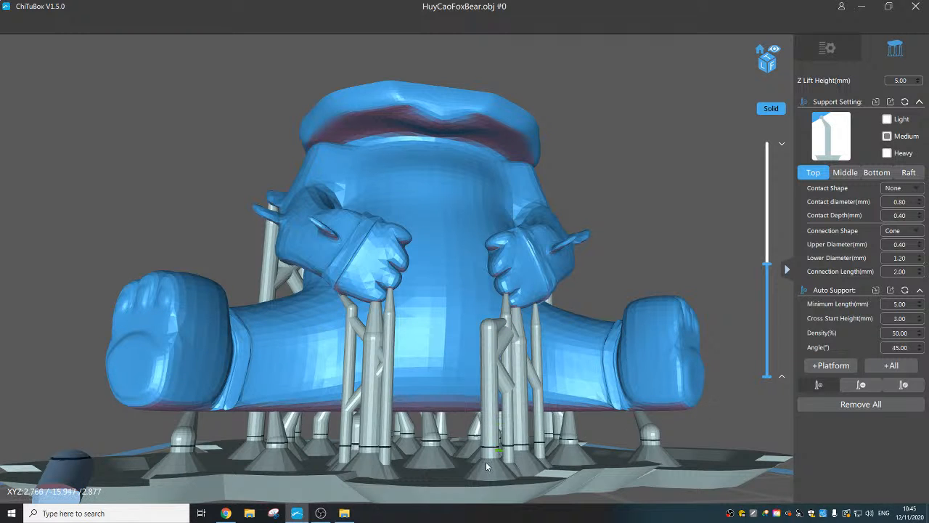
{"action": "right_click_drag", "start_coordinate": [515, 420], "coordinate": [511, 464]}
{"action": "middle_click_drag", "start_coordinate": [512, 462], "coordinate": [510, 334]}
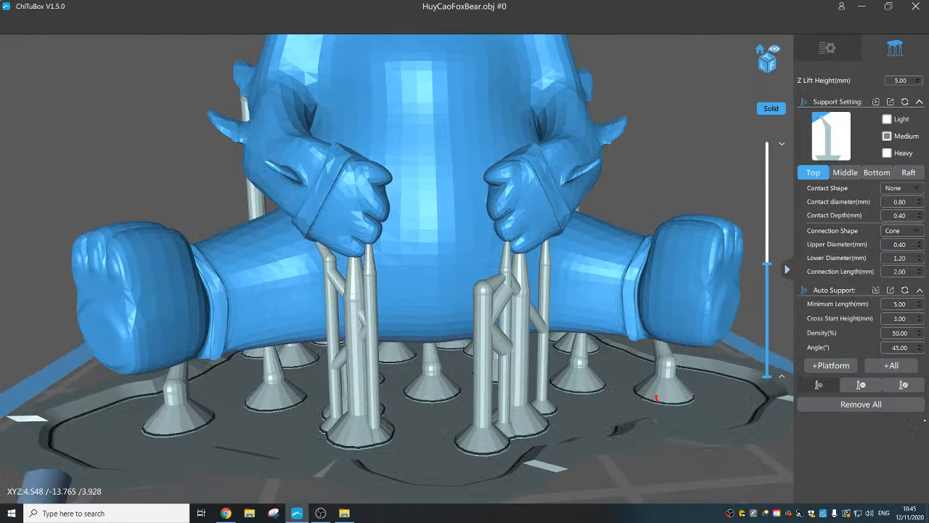
{"action": "left_click", "coordinate": [902, 386]}
{"action": "left_click", "coordinate": [477, 421]}
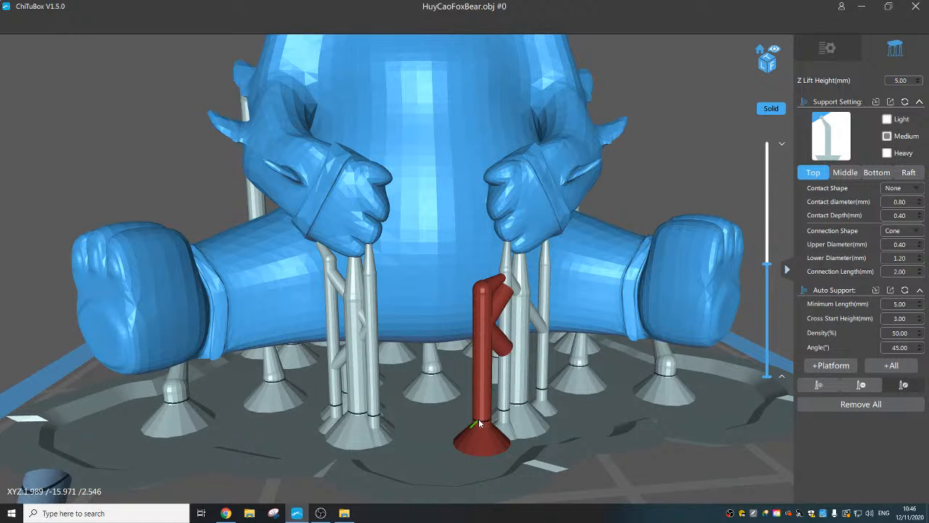
{"action": "left_click_drag", "start_coordinate": [478, 419], "coordinate": [441, 452]}
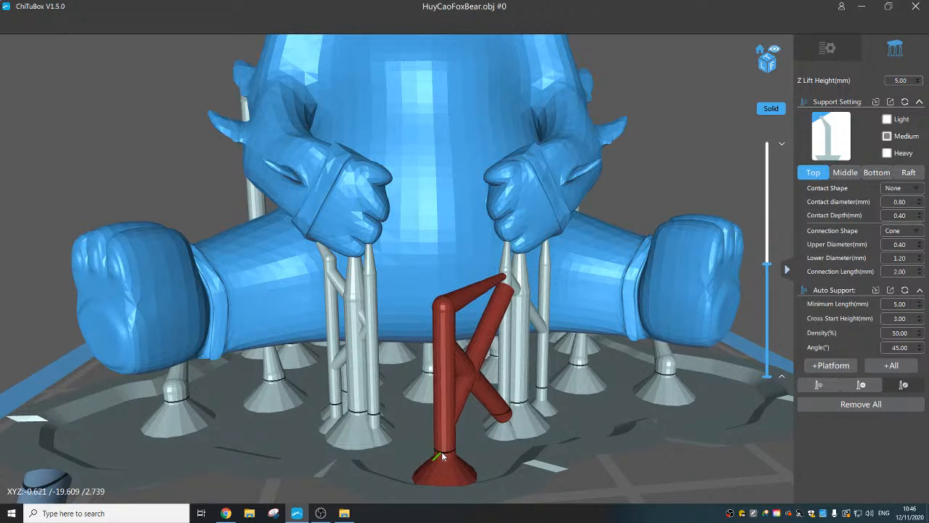
Move the new support's tip to the front centre of the neck overhang and raise its upper joint to about 24 mm
{"action": "scroll", "coordinate": [469, 361], "scroll_direction": "down", "scroll_amount": 2}
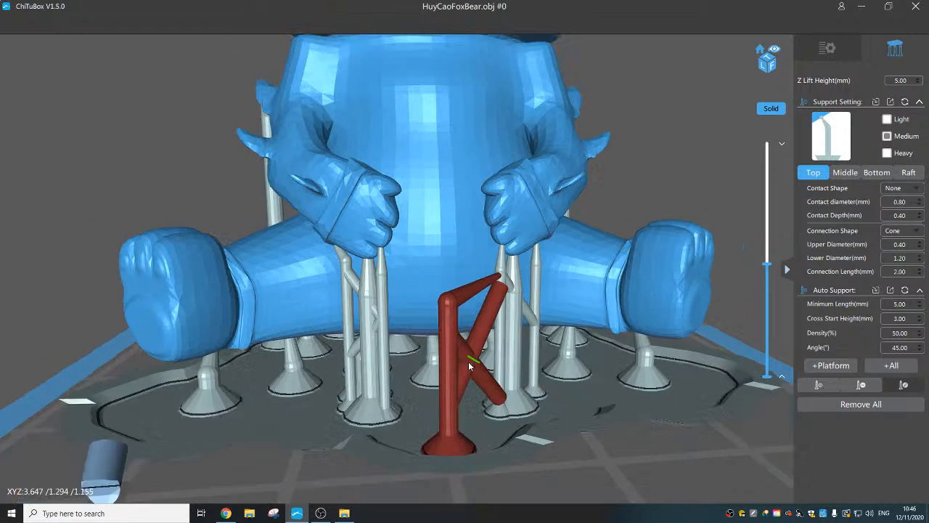
{"action": "scroll", "coordinate": [469, 361], "scroll_direction": "down", "scroll_amount": 2}
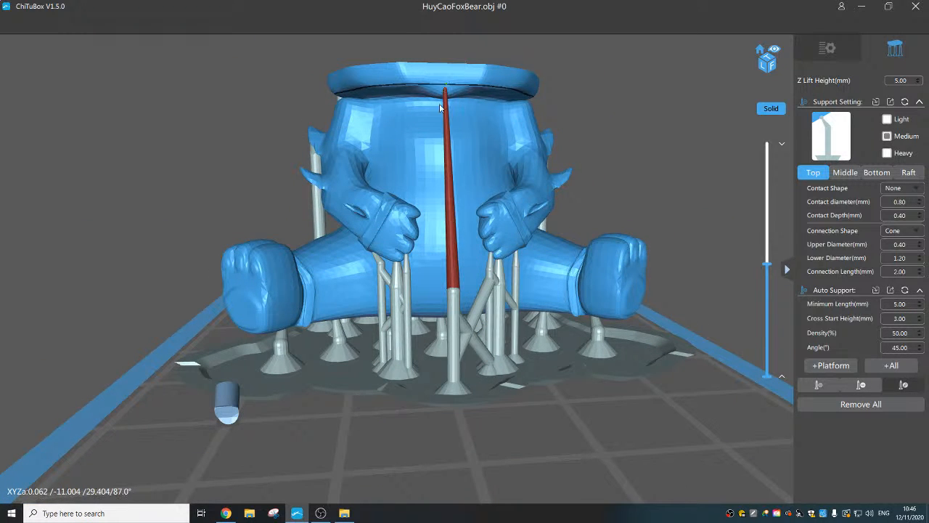
{"action": "left_click_drag", "start_coordinate": [440, 108], "coordinate": [470, 248]}
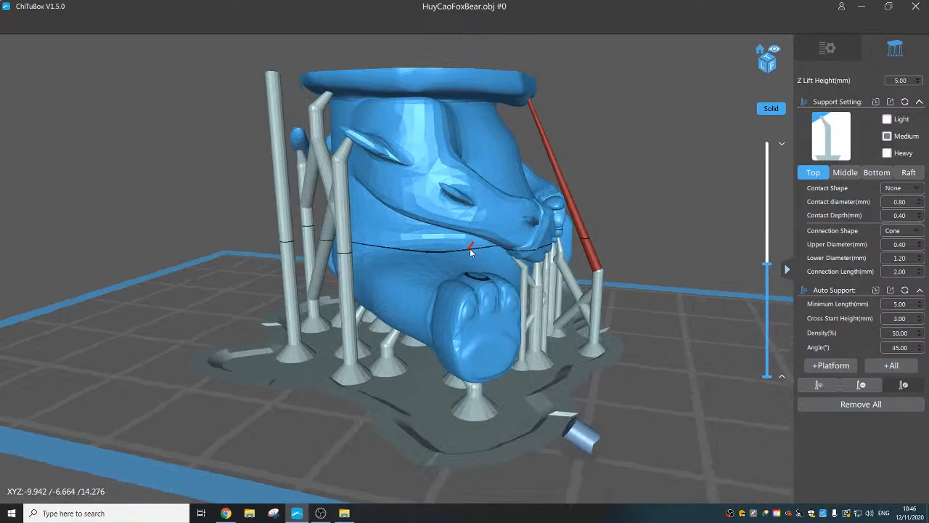
{"action": "left_click_drag", "start_coordinate": [602, 274], "coordinate": [602, 145]}
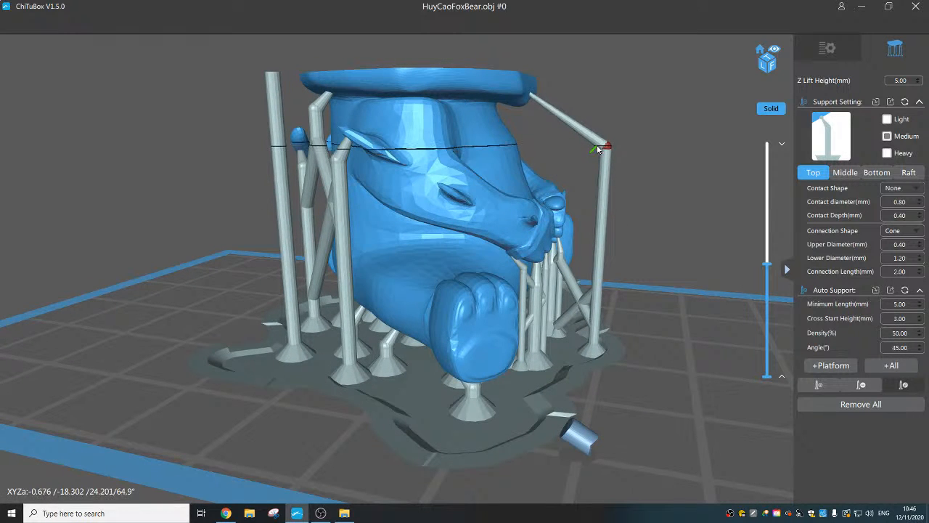
Shift the centre support's tip further in under the neck overhang and check its contact point from the front and side
{"action": "left_click_drag", "start_coordinate": [539, 186], "coordinate": [567, 263]}
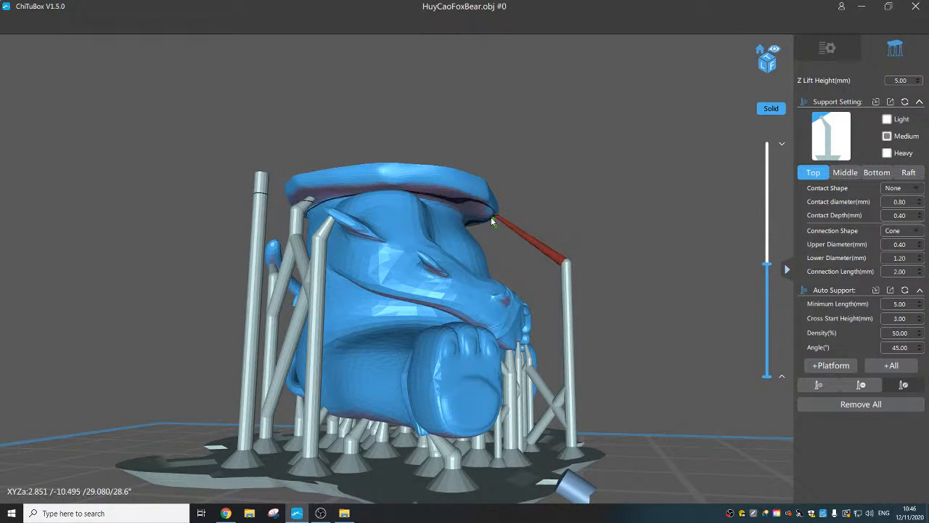
{"action": "left_click_drag", "start_coordinate": [491, 217], "coordinate": [479, 214]}
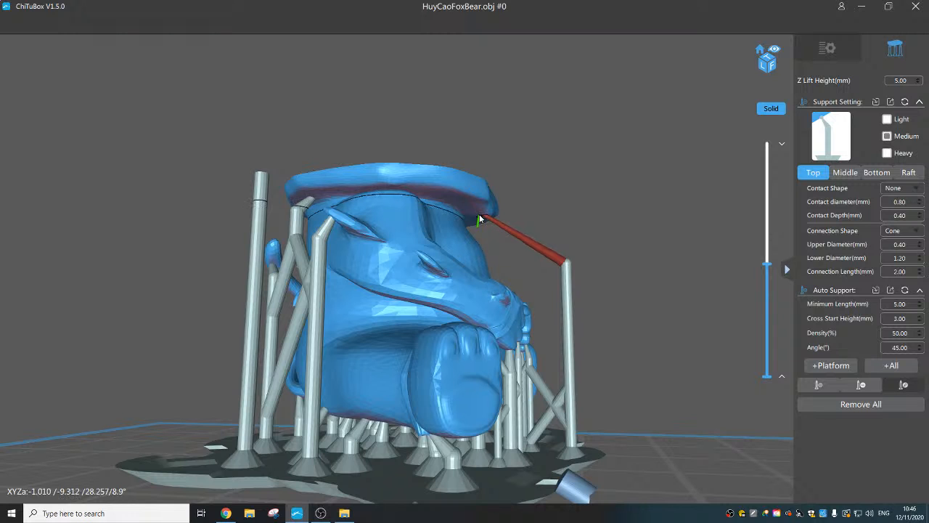
{"action": "right_click_drag", "start_coordinate": [529, 249], "coordinate": [464, 263]}
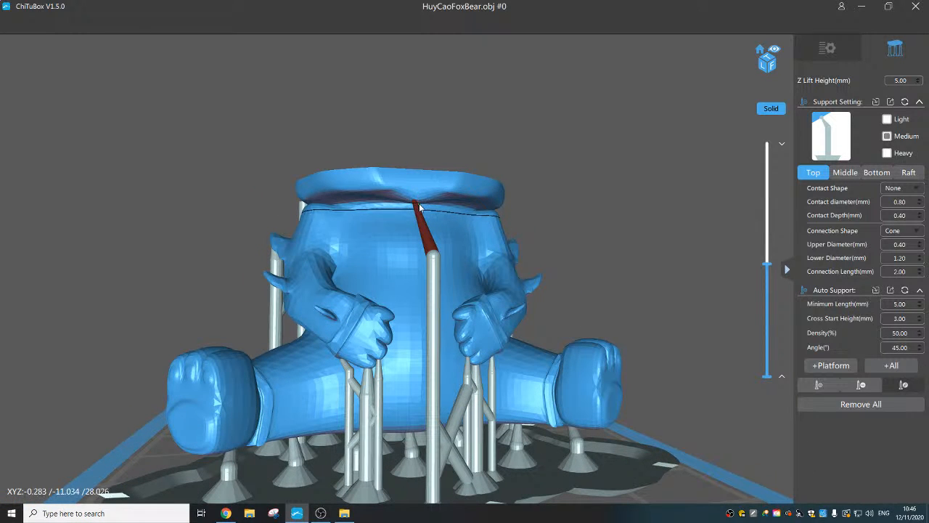
{"action": "right_click_drag", "start_coordinate": [419, 209], "coordinate": [479, 205]}
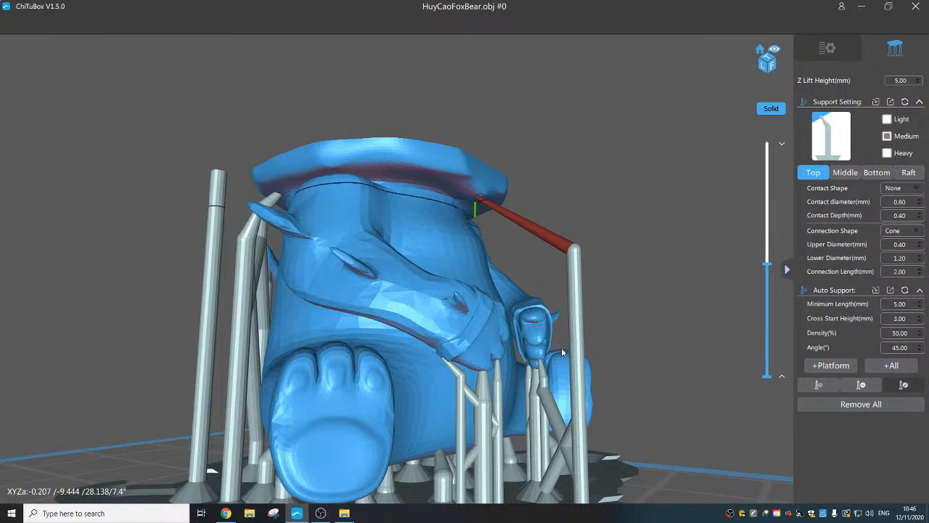
Add a second Medium support on the centre pillar at about 19 mm height and move its base toward the model's right side
{"action": "right_click_drag", "start_coordinate": [562, 408], "coordinate": [504, 418]}
{"action": "middle_click_drag", "start_coordinate": [504, 418], "coordinate": [515, 323]}
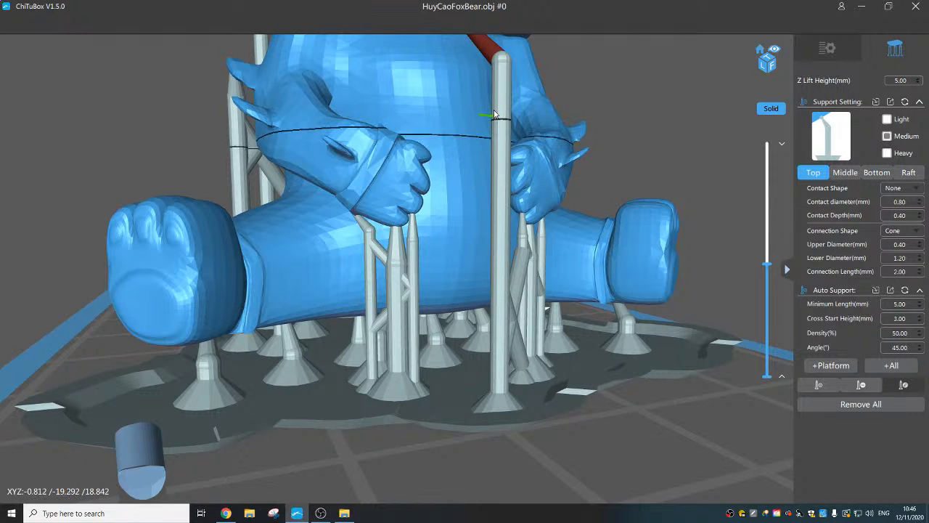
{"action": "left_click", "coordinate": [496, 115]}
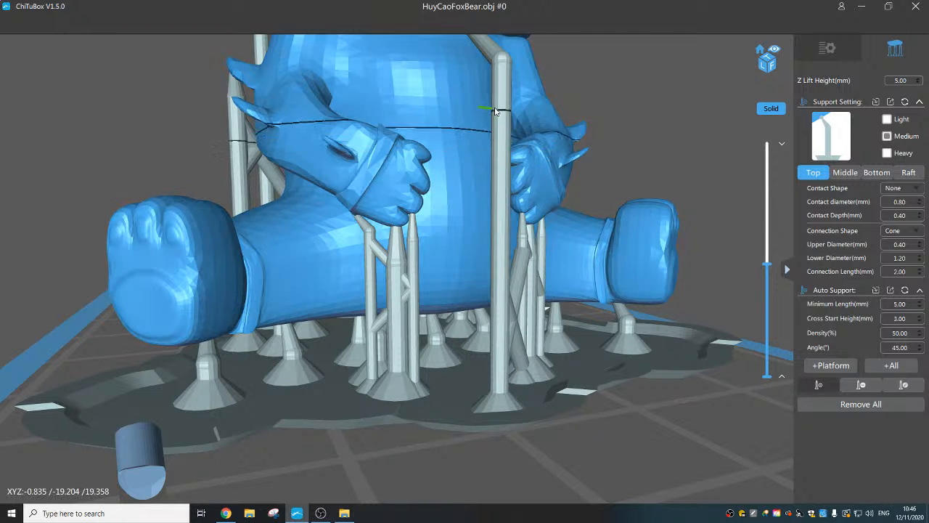
{"action": "left_click", "coordinate": [496, 106]}
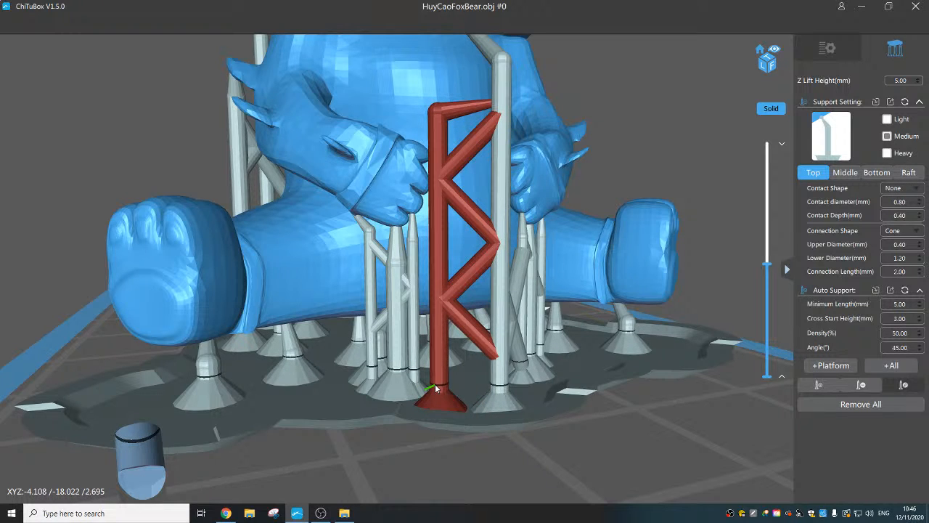
{"action": "right_click_drag", "start_coordinate": [437, 396], "coordinate": [470, 438]}
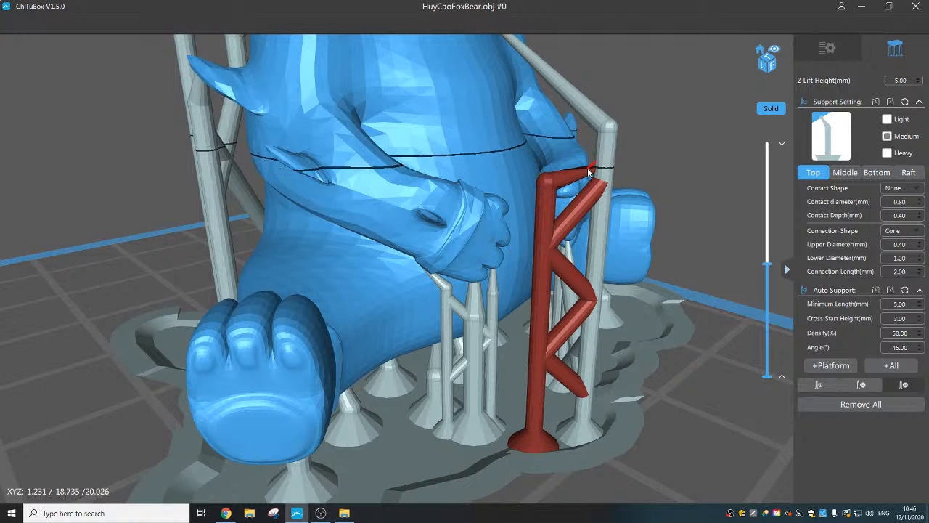
Move the second support's tip under the neck overhang on the model's right and raise its upper joint to about 21 mm
{"action": "right_click_drag", "start_coordinate": [398, 95], "coordinate": [400, 226]}
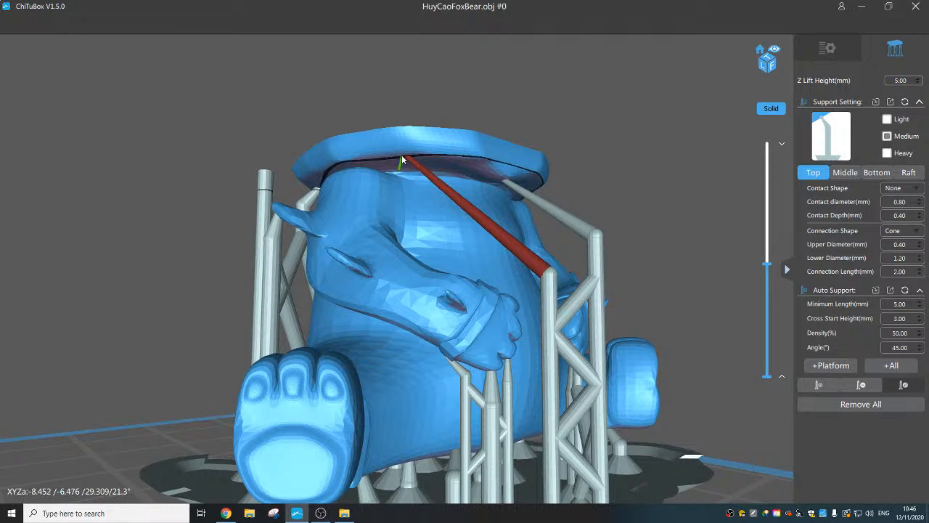
{"action": "right_click_drag", "start_coordinate": [402, 223], "coordinate": [421, 234]}
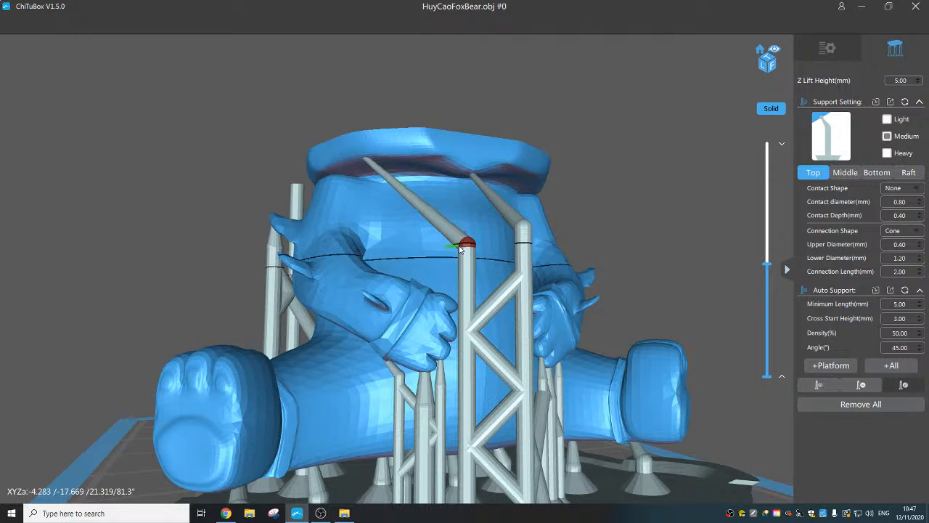
{"action": "right_click_drag", "start_coordinate": [460, 251], "coordinate": [451, 390]}
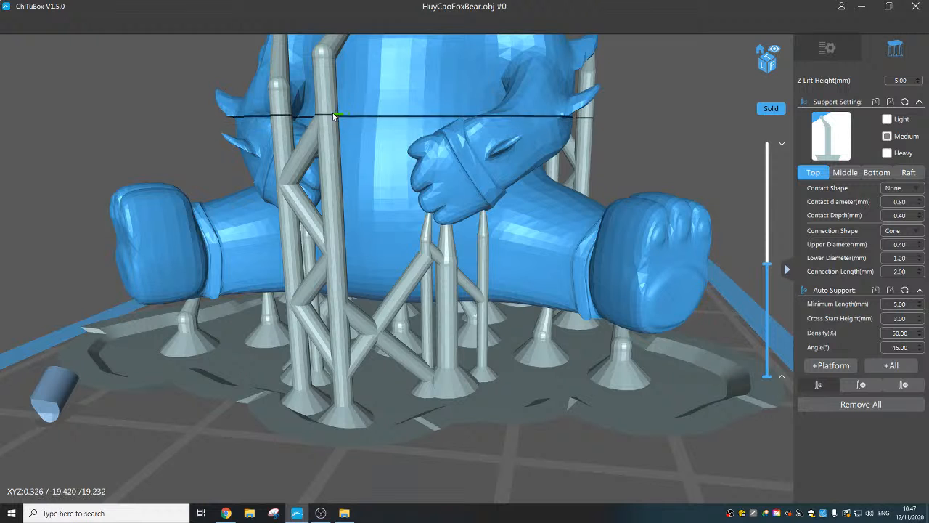
Add a third Medium support on the centre pillar at about 19 mm height and move its base toward the model's left side
{"action": "left_click", "coordinate": [333, 116]}
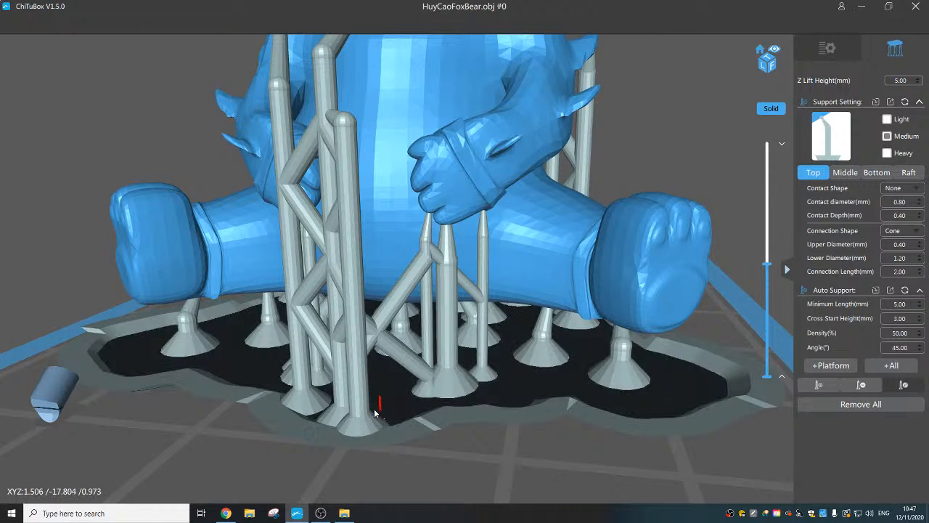
{"action": "left_click", "coordinate": [363, 401]}
{"action": "left_click_drag", "start_coordinate": [379, 401], "coordinate": [403, 397]}
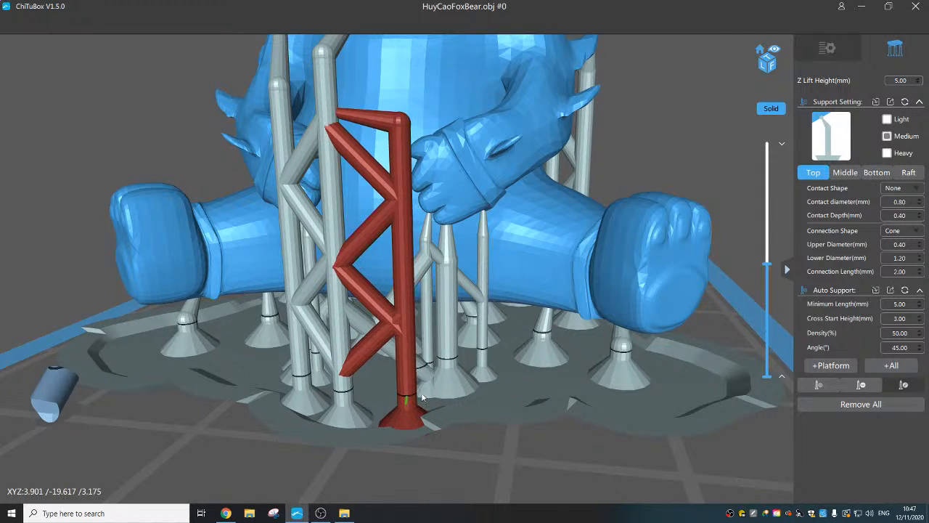
{"action": "mouse_move", "coordinate": [567, 356]}
{"action": "right_mouse_down"}
{"action": "mouse_move", "coordinate": [432, 392]}
{"action": "mouse_move", "coordinate": [441, 403]}
{"action": "mouse_move", "coordinate": [518, 368]}
{"action": "right_mouse_up"}
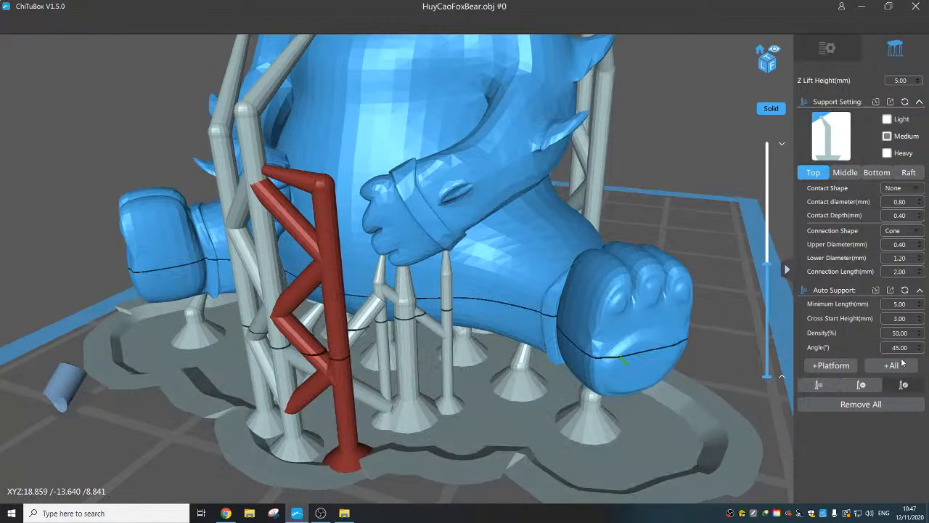
Move the third support's tip under the neck overhang on the model's left and raise its upper joint to about 20 mm
{"action": "left_click_drag", "start_coordinate": [279, 169], "coordinate": [421, 81]}
{"action": "right_click_drag", "start_coordinate": [450, 129], "coordinate": [405, 198]}
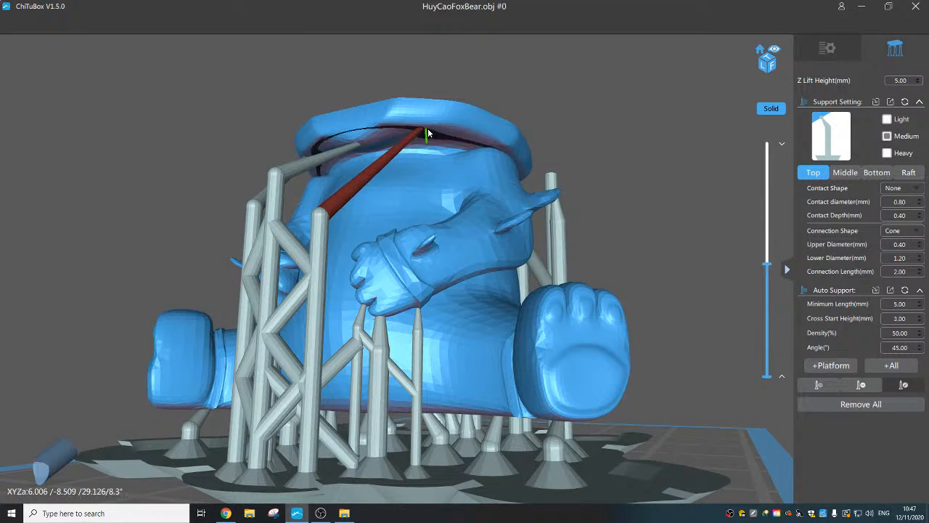
{"action": "left_click_drag", "start_coordinate": [428, 128], "coordinate": [436, 136]}
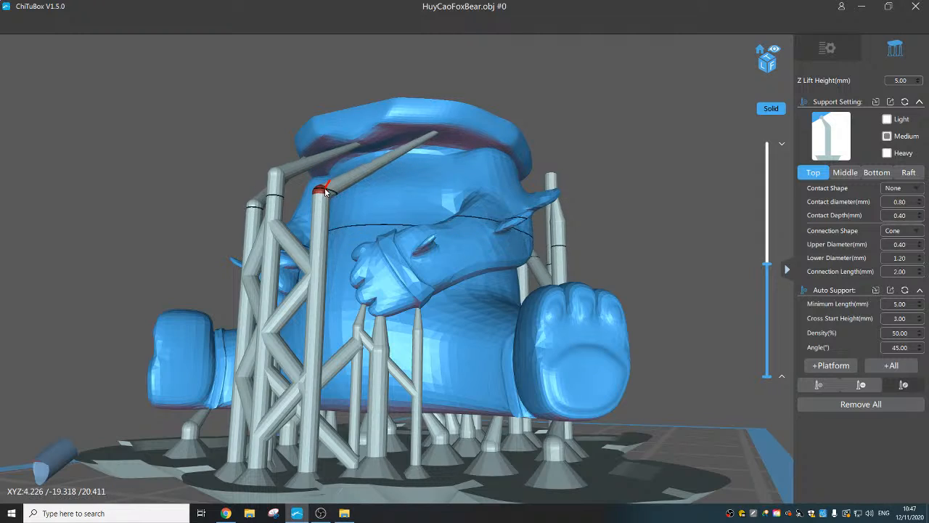
{"action": "right_click_drag", "start_coordinate": [326, 190], "coordinate": [334, 258]}
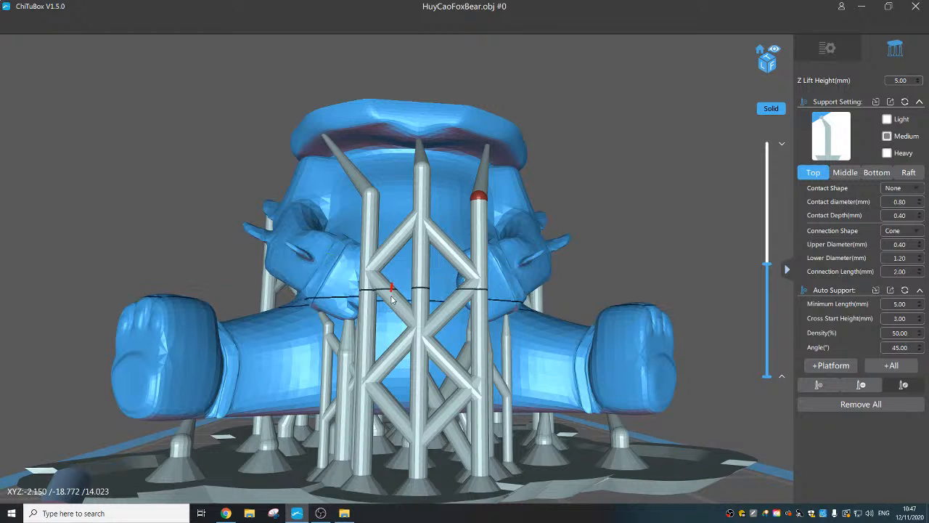
Add a fourth Medium support beside the front pillars at about 21 mm height and move its base
{"action": "right_click_drag", "start_coordinate": [565, 356], "coordinate": [508, 255]}
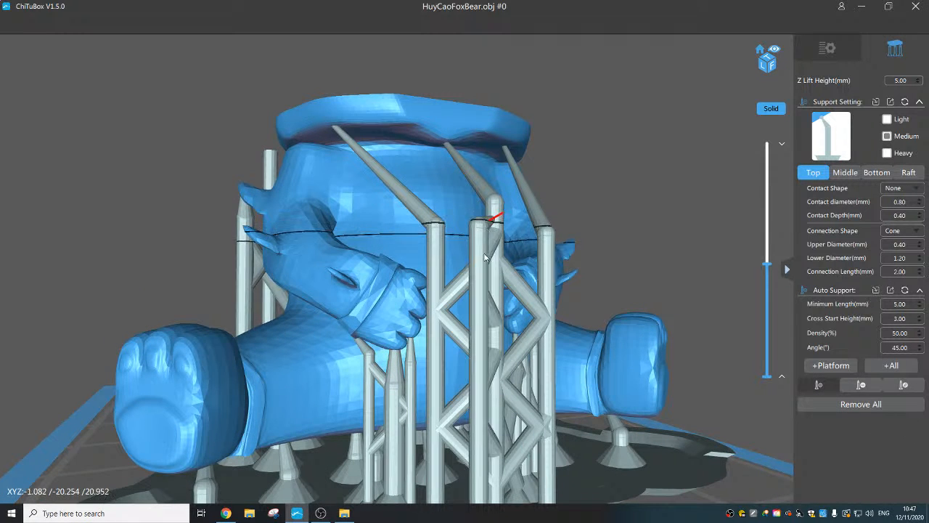
{"action": "right_click_drag", "start_coordinate": [380, 207], "coordinate": [485, 400]}
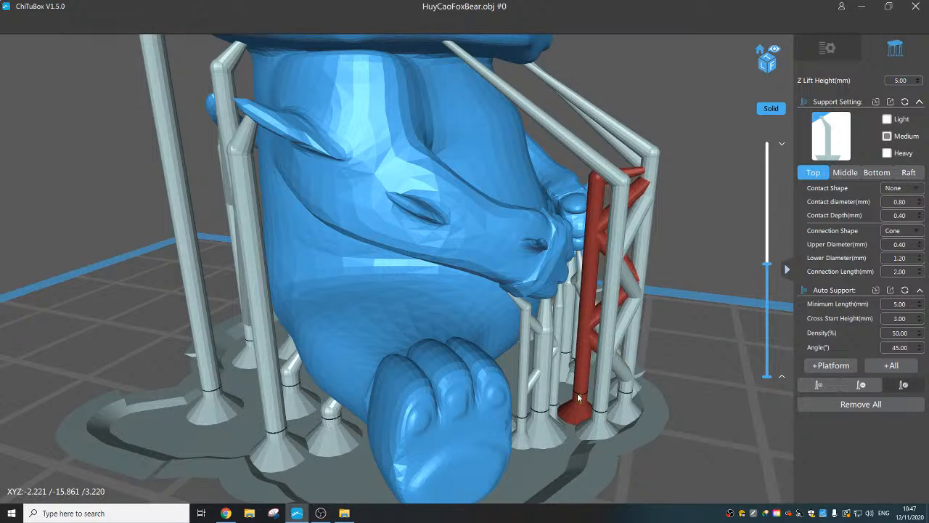
{"action": "left_click_drag", "start_coordinate": [582, 394], "coordinate": [601, 431]}
Move the fourth support's tip under the front centre of the neck overhang at about 28 mm height
{"action": "scroll", "coordinate": [548, 369], "scroll_direction": "down", "scroll_amount": 2}
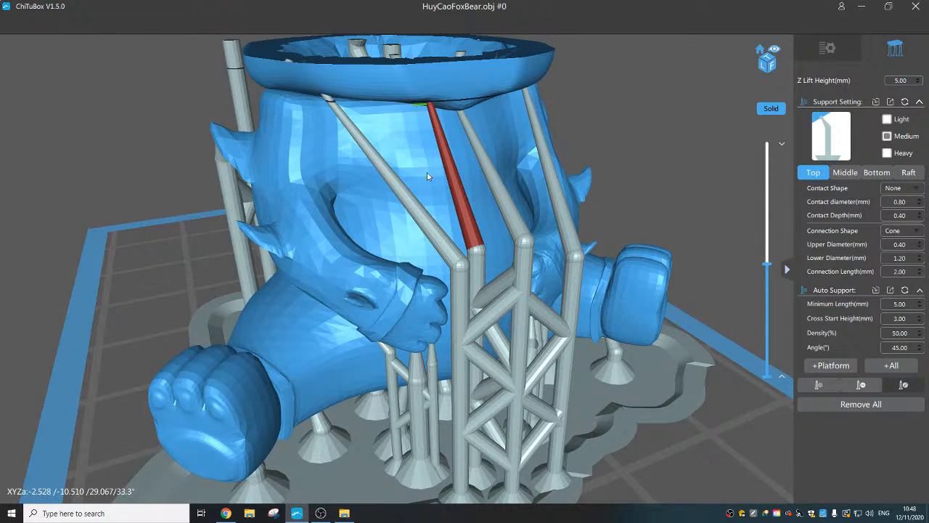
{"action": "right_click_drag", "start_coordinate": [426, 172], "coordinate": [451, 183]}
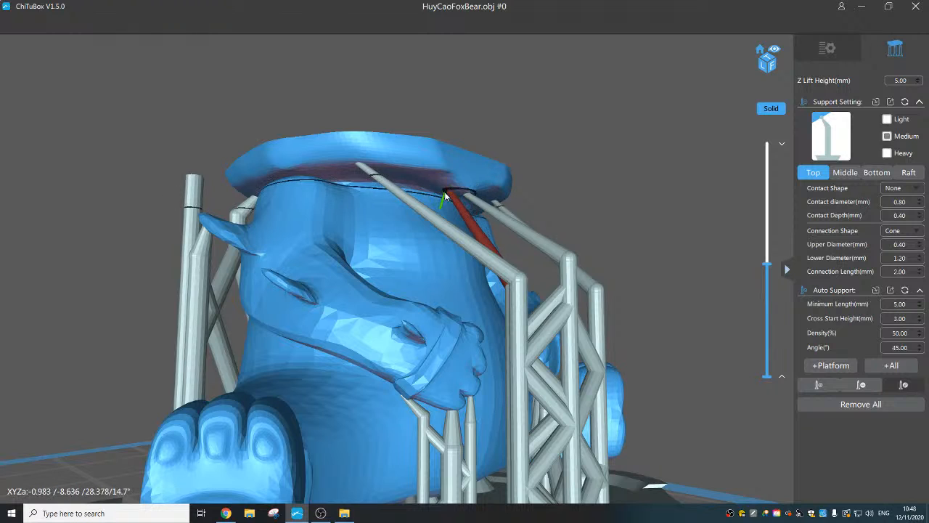
{"action": "right_click_drag", "start_coordinate": [445, 230], "coordinate": [443, 377]}
{"action": "scroll", "coordinate": [411, 388], "scroll_direction": "down", "scroll_amount": 3}
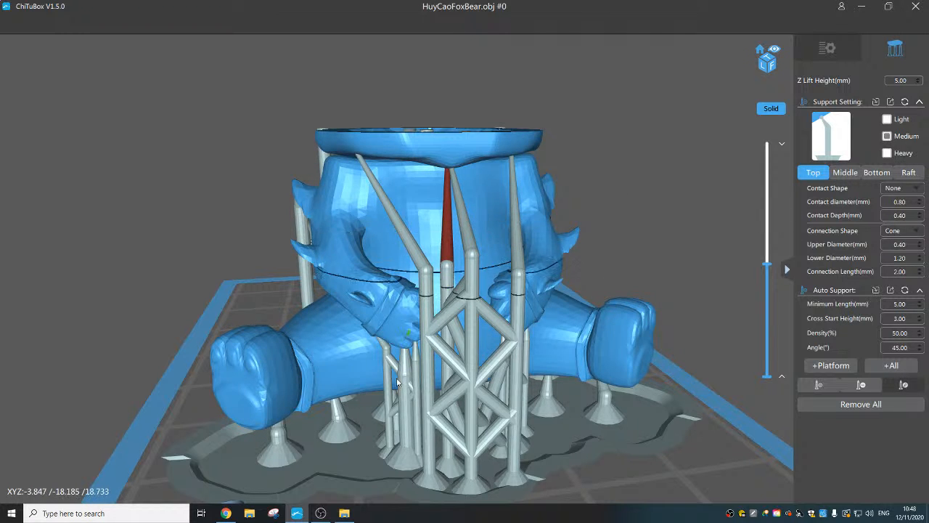
Examine the front of the model at different layer heights, from the body up to the eyes, for unsupported overhangs
{"action": "left_click_drag", "start_coordinate": [397, 383], "coordinate": [429, 368]}
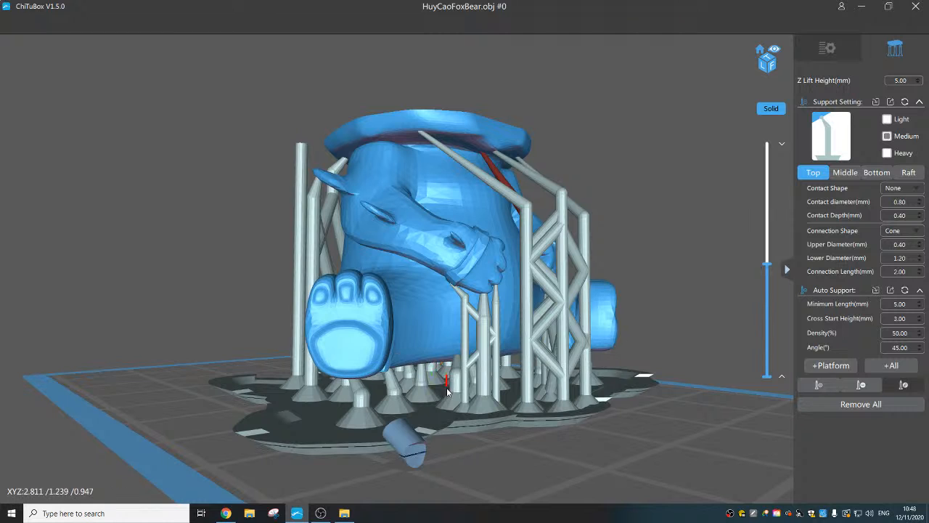
{"action": "left_click_drag", "start_coordinate": [771, 269], "coordinate": [771, 305]}
{"action": "right_click_drag", "start_coordinate": [604, 310], "coordinate": [589, 336]}
{"action": "left_click_drag", "start_coordinate": [770, 308], "coordinate": [760, 232]}
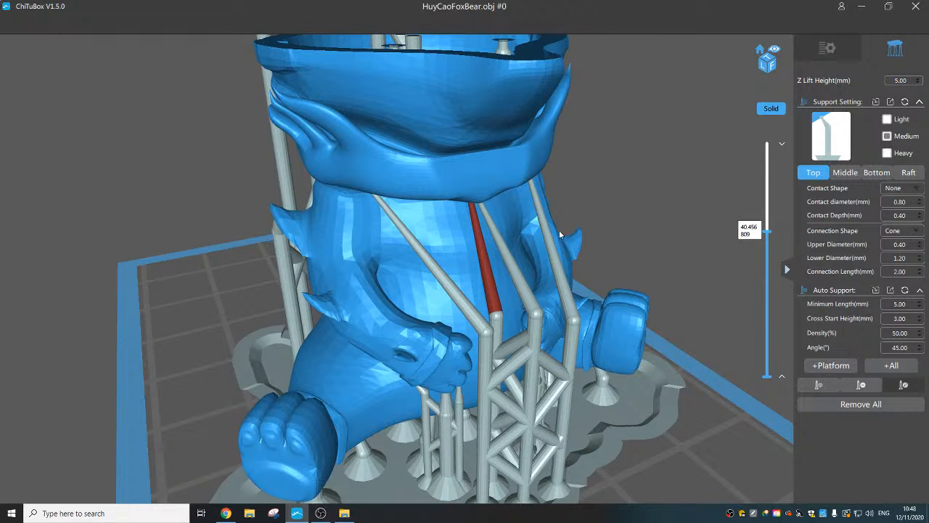
{"action": "right_click_drag", "start_coordinate": [559, 230], "coordinate": [606, 281]}
{"action": "left_click_drag", "start_coordinate": [768, 234], "coordinate": [758, 196]}
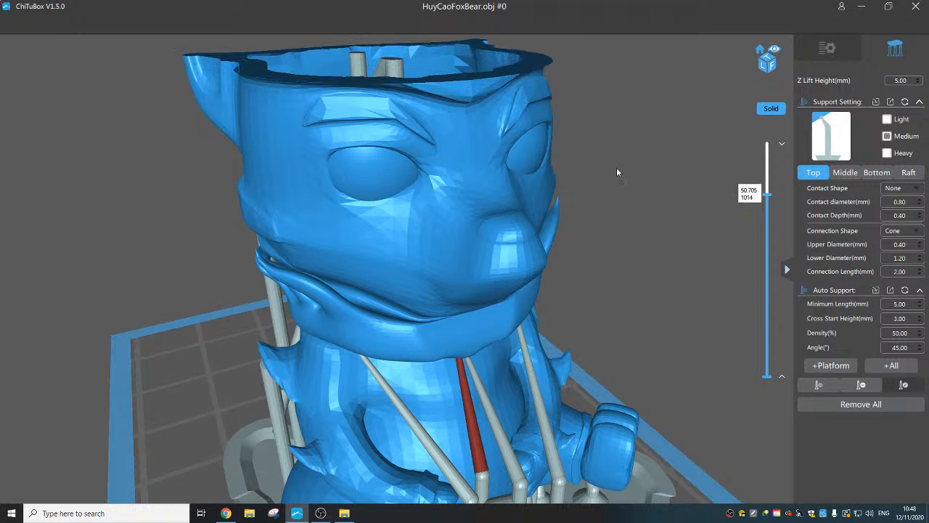
{"action": "right_click_drag", "start_coordinate": [616, 167], "coordinate": [605, 257]}
{"action": "middle_click_drag", "start_coordinate": [605, 257], "coordinate": [590, 400]}
{"action": "left_click_drag", "start_coordinate": [768, 195], "coordinate": [757, 214]}
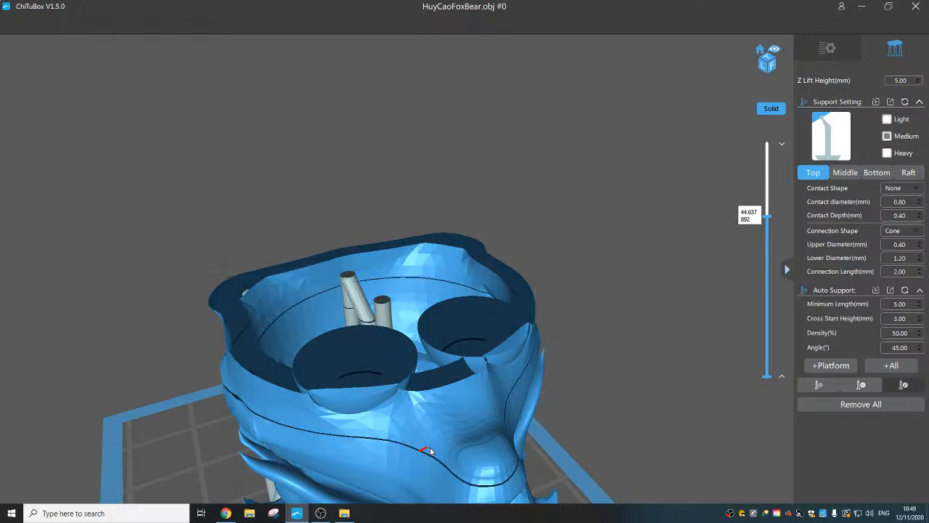
Lower the layer view to the lowest spike on the model's back and add a Light support beside it at about 12 mm height
{"action": "right_click_drag", "start_coordinate": [427, 448], "coordinate": [646, 407]}
{"action": "right_click_drag", "start_coordinate": [402, 411], "coordinate": [524, 283]}
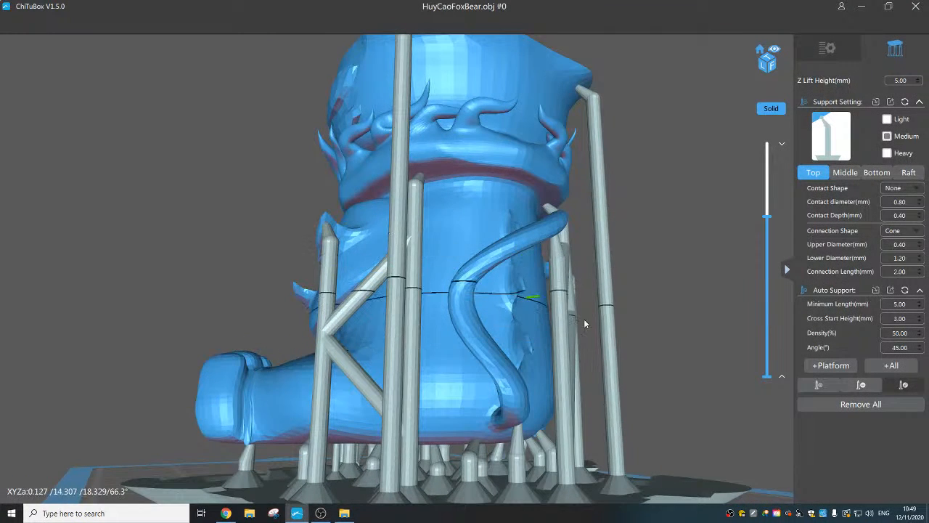
{"action": "left_click_drag", "start_coordinate": [770, 241], "coordinate": [769, 312]}
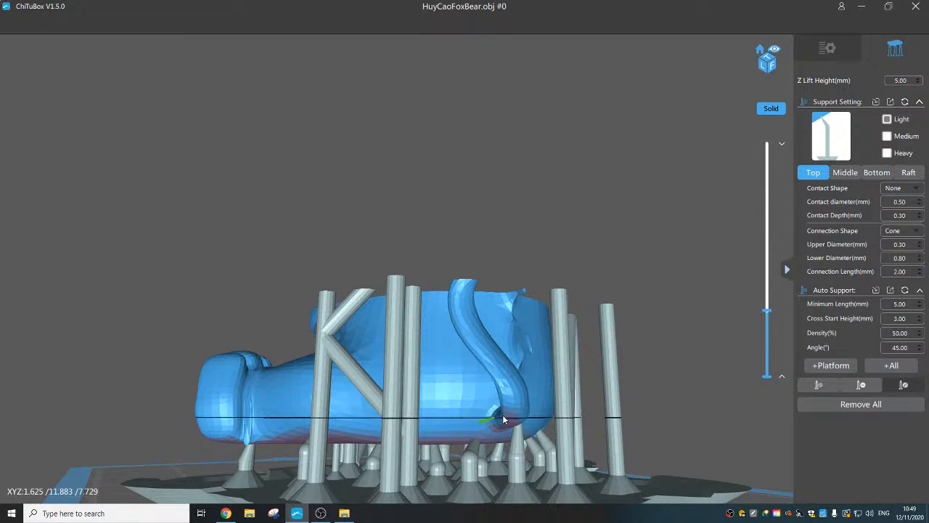
{"action": "middle_click_drag", "start_coordinate": [503, 415], "coordinate": [506, 386]}
{"action": "right_click_drag", "start_coordinate": [506, 386], "coordinate": [501, 418]}
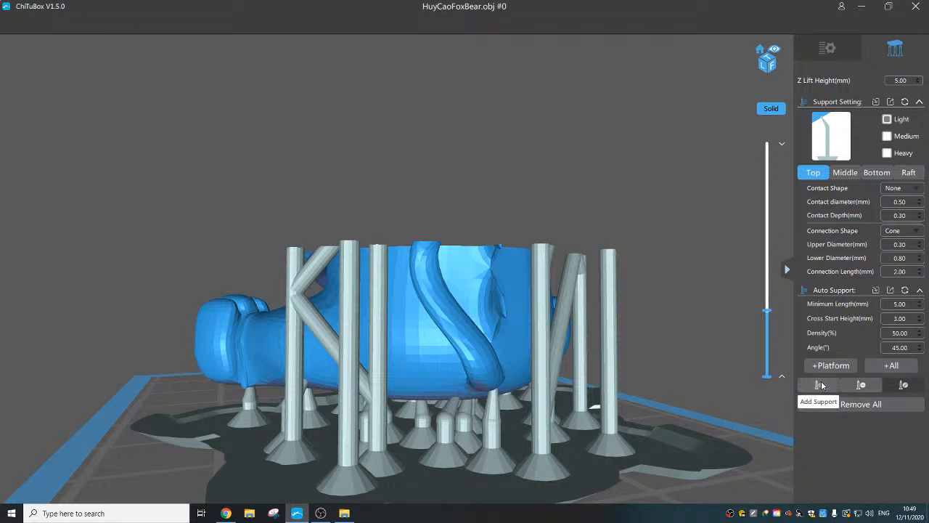
{"action": "right_click_drag", "start_coordinate": [513, 416], "coordinate": [539, 372]}
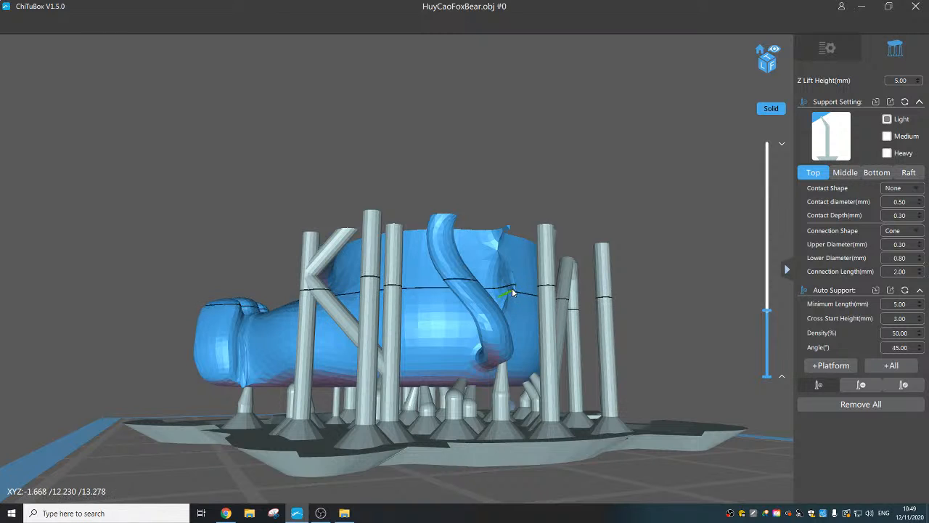
{"action": "right_click_drag", "start_coordinate": [518, 369], "coordinate": [511, 357]}
{"action": "scroll", "coordinate": [499, 323], "scroll_direction": "up", "scroll_amount": 5}
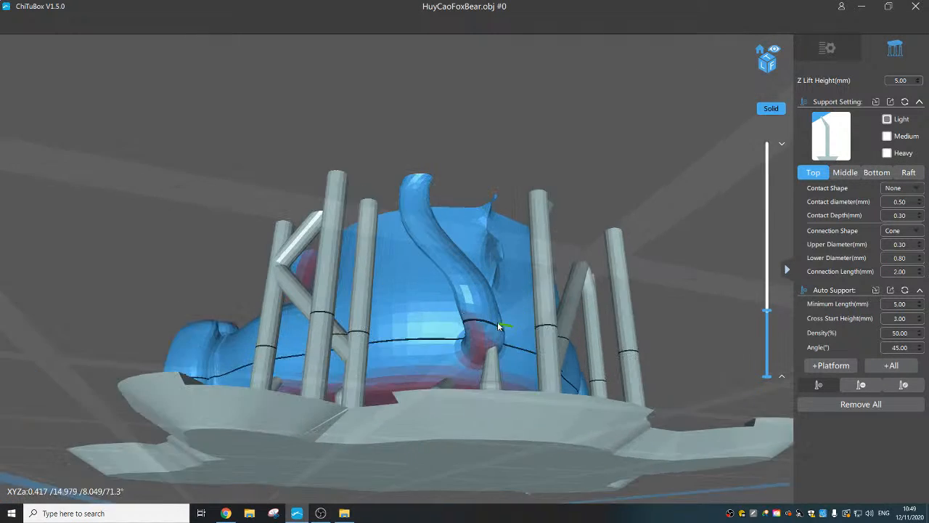
{"action": "left_click_drag", "start_coordinate": [769, 314], "coordinate": [770, 334]}
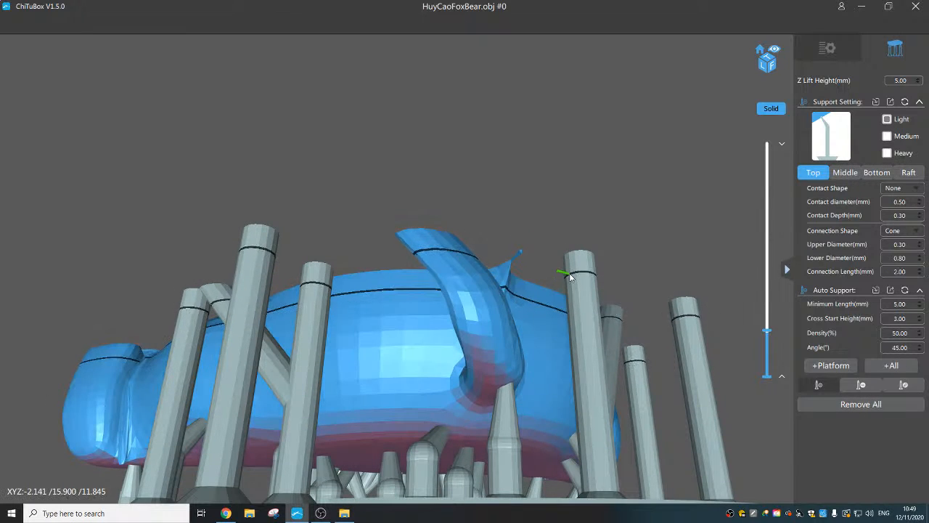
{"action": "left_click", "coordinate": [569, 276]}
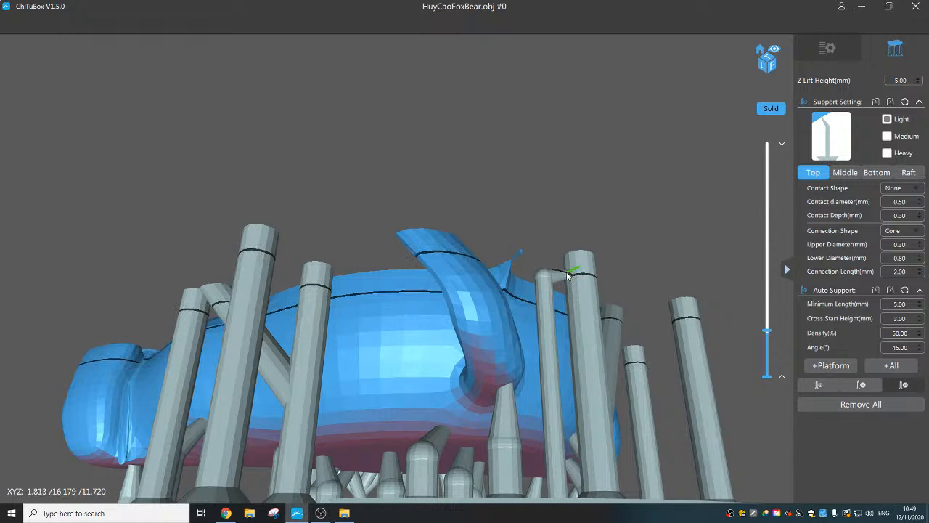
Move the Light support's tip onto the lowest back spike at about 13 mm height
{"action": "left_click", "coordinate": [567, 273]}
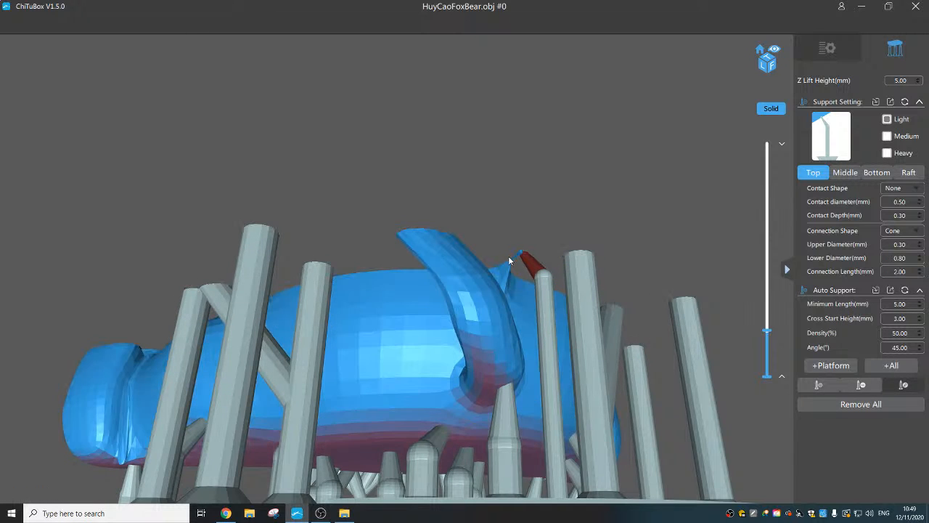
{"action": "left_click_drag", "start_coordinate": [501, 270], "coordinate": [519, 255]}
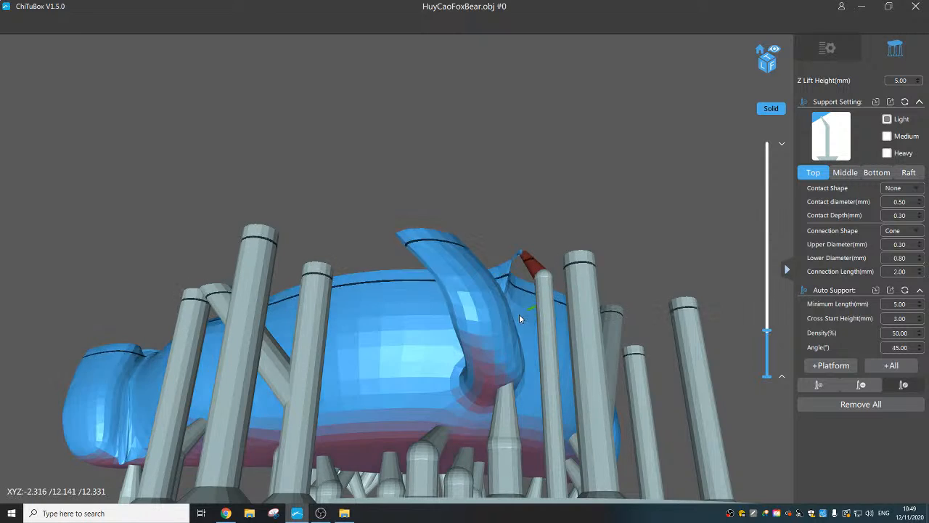
{"action": "right_click_drag", "start_coordinate": [520, 317], "coordinate": [469, 293]}
{"action": "left_click_drag", "start_coordinate": [470, 289], "coordinate": [471, 285]}
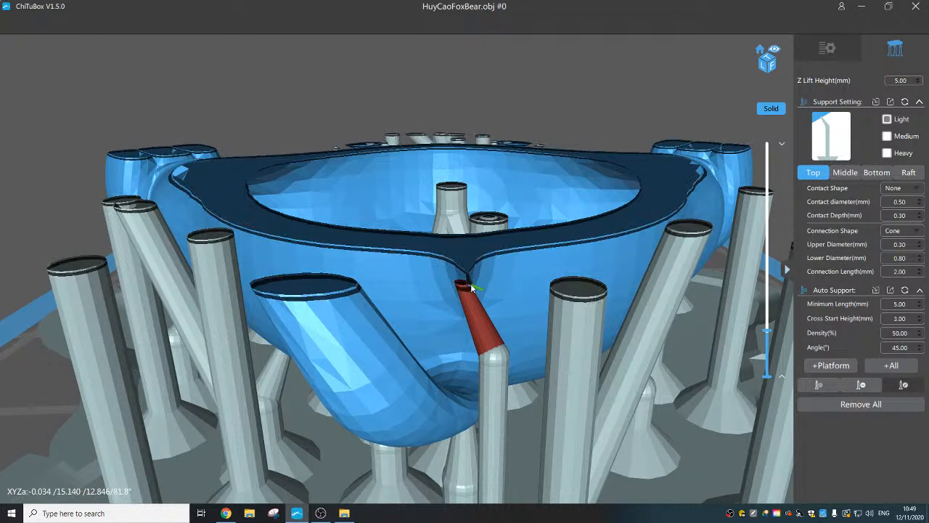
Raise the layer view to 18.340 mm and add a second Light support with its tip on the second back spike
{"action": "right_click_drag", "start_coordinate": [471, 286], "coordinate": [477, 324]}
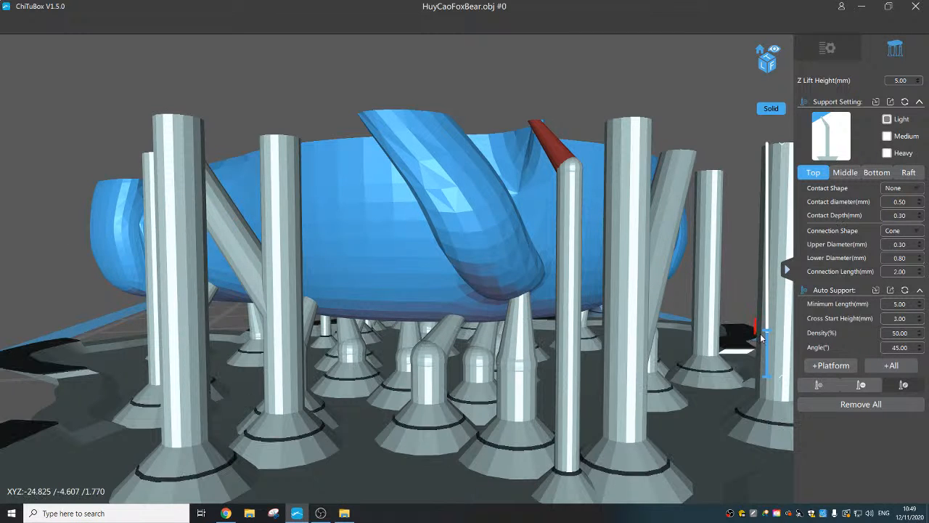
{"action": "left_click_drag", "start_coordinate": [770, 330], "coordinate": [770, 314]}
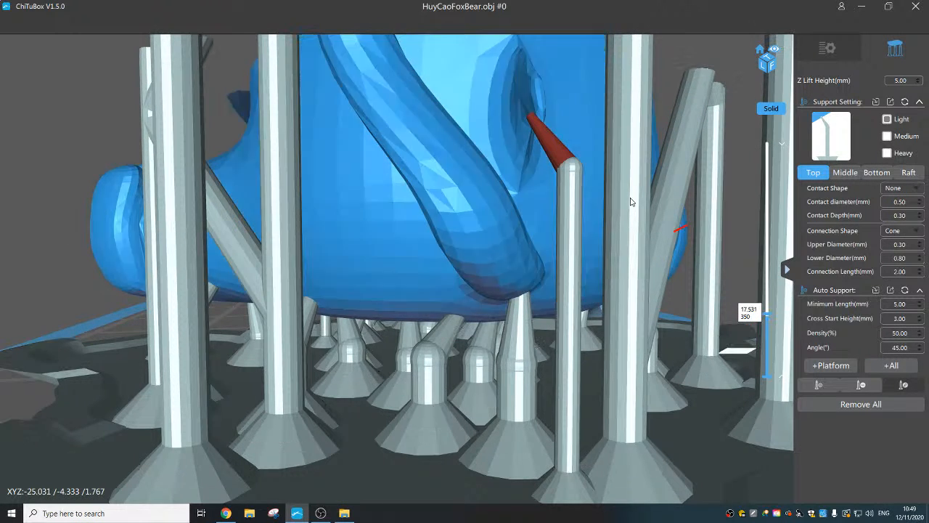
{"action": "middle_click_drag", "start_coordinate": [632, 201], "coordinate": [616, 249]}
{"action": "scroll", "coordinate": [615, 249], "scroll_direction": "down", "scroll_amount": 5}
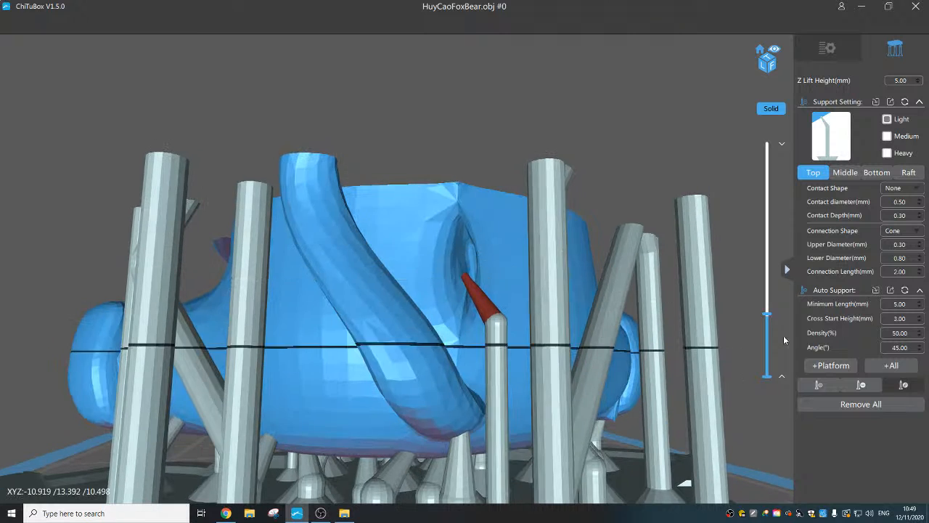
{"action": "left_click_drag", "start_coordinate": [769, 315], "coordinate": [770, 314]}
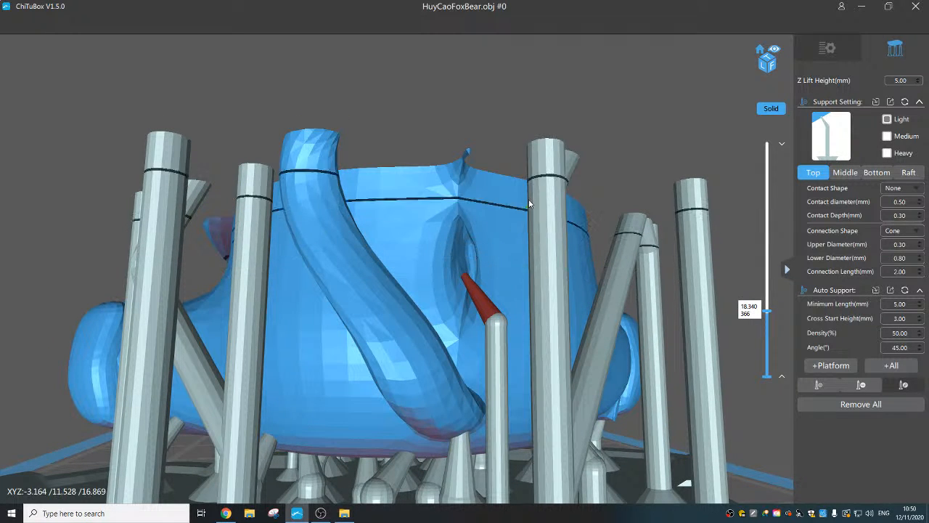
{"action": "left_click", "coordinate": [821, 386]}
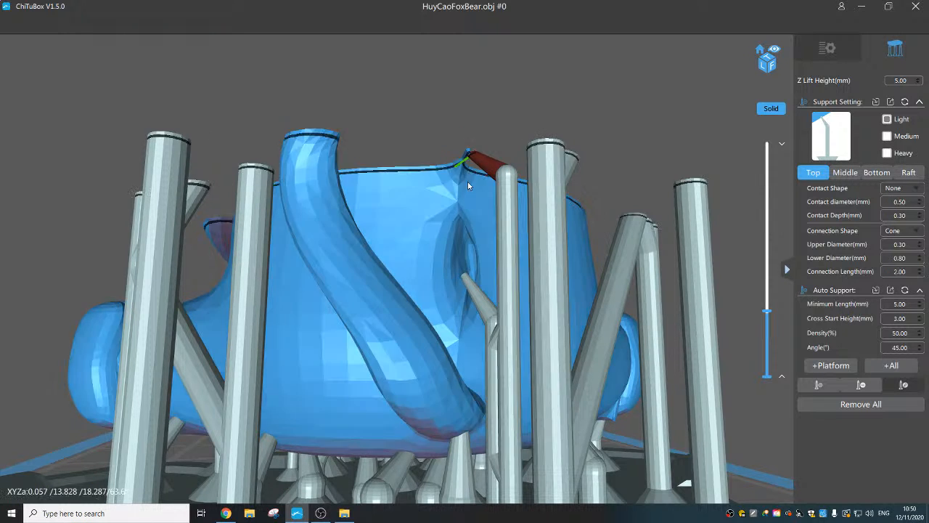
{"action": "left_click_drag", "start_coordinate": [452, 155], "coordinate": [474, 289]}
Set the layer view to 23.195 mm and add a third Light support with its tip on the next back spike up
{"action": "right_click_drag", "start_coordinate": [474, 289], "coordinate": [476, 294]}
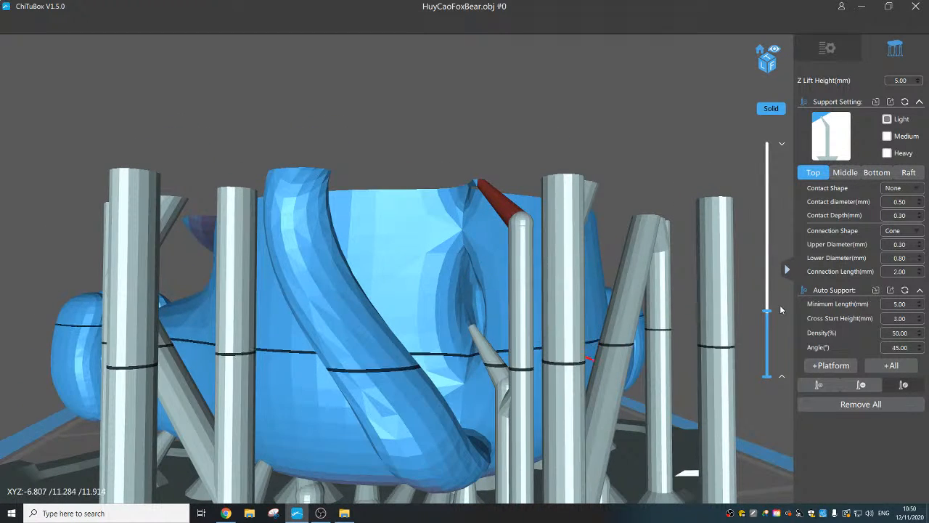
{"action": "left_click_drag", "start_coordinate": [768, 310], "coordinate": [770, 288]}
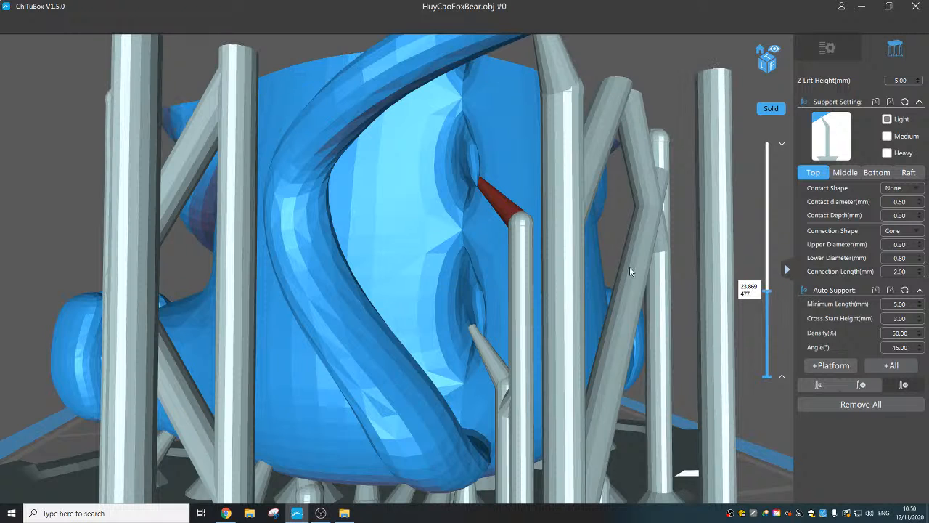
{"action": "right_click_drag", "start_coordinate": [536, 323], "coordinate": [586, 227]}
{"action": "left_click_drag", "start_coordinate": [768, 291], "coordinate": [771, 298]}
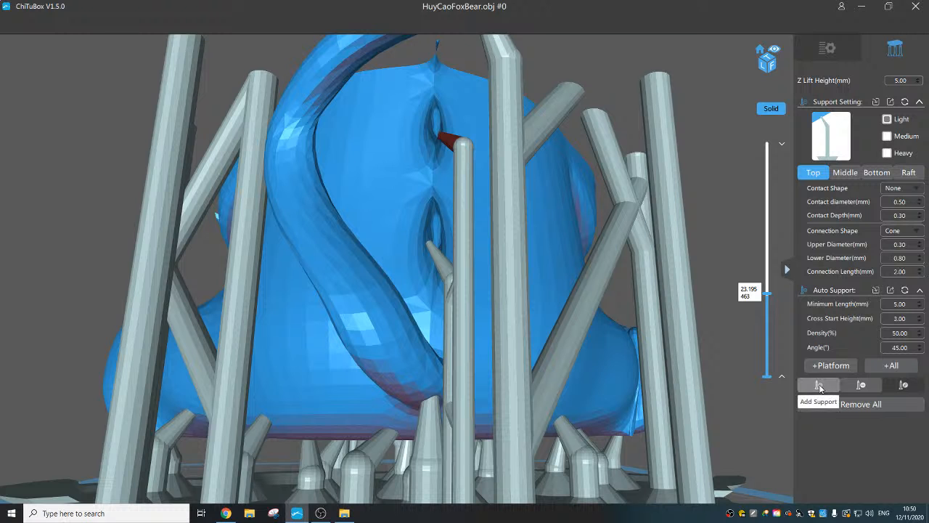
{"action": "left_click", "coordinate": [496, 63]}
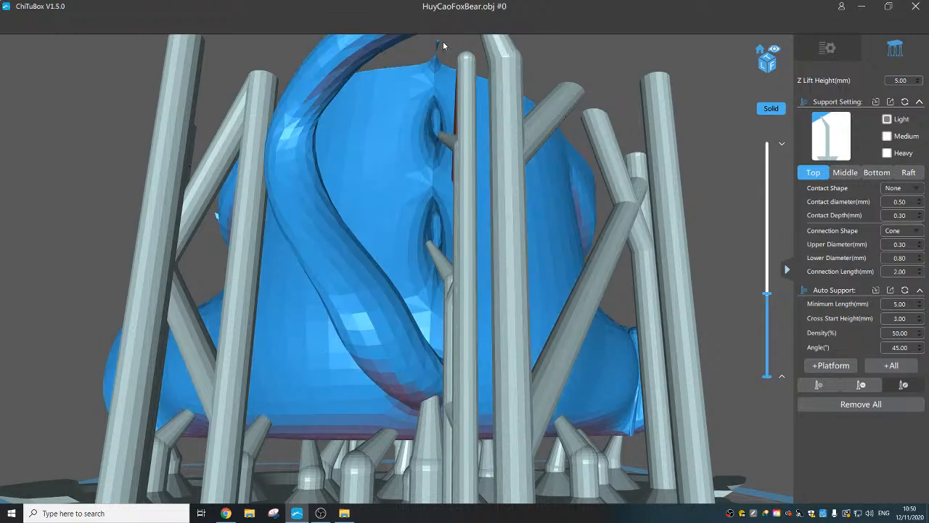
{"action": "scroll", "coordinate": [447, 80], "scroll_direction": "down", "scroll_amount": 3}
{"action": "right_click_drag", "start_coordinate": [457, 119], "coordinate": [493, 275]}
{"action": "scroll", "coordinate": [475, 231], "scroll_direction": "down", "scroll_amount": 2}
{"action": "scroll", "coordinate": [493, 274], "scroll_direction": "up", "scroll_amount": 3}
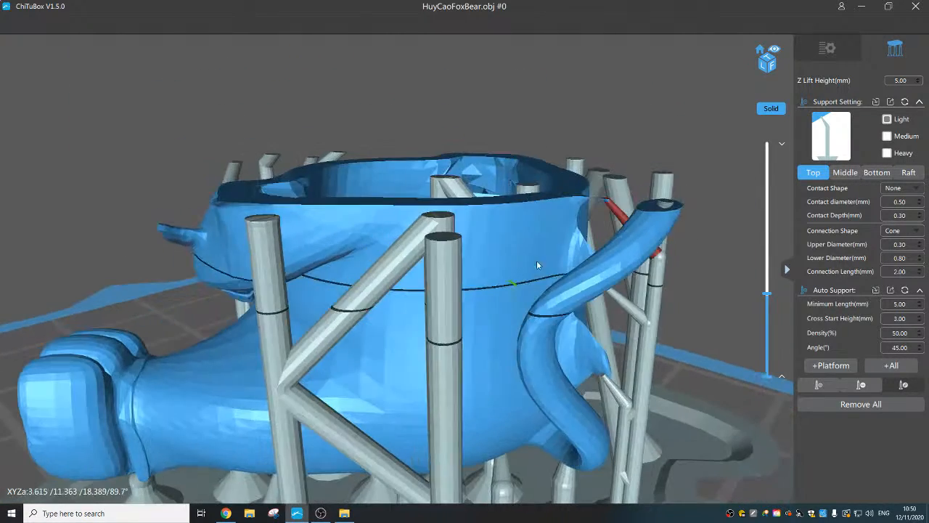
Examine the collar and its curled spikes at layer heights around 35 mm for overhangs that need support
{"action": "left_click_drag", "start_coordinate": [768, 296], "coordinate": [767, 263]}
{"action": "right_click_drag", "start_coordinate": [553, 170], "coordinate": [539, 212]}
{"action": "scroll", "coordinate": [539, 213], "scroll_direction": "down", "scroll_amount": 2}
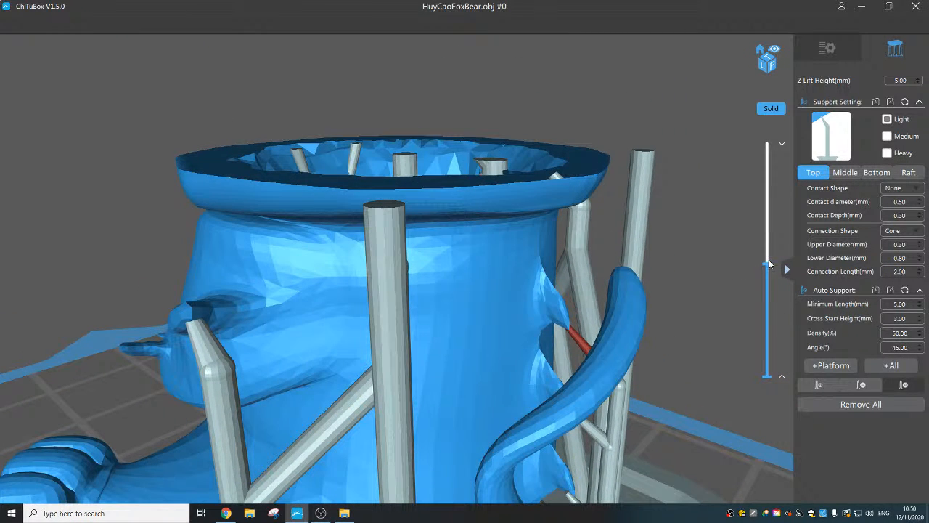
{"action": "mouse_move", "coordinate": [769, 266]}
{"action": "left_mouse_down"}
{"action": "mouse_move", "coordinate": [767, 221]}
{"action": "mouse_move", "coordinate": [757, 253]}
{"action": "left_mouse_up"}
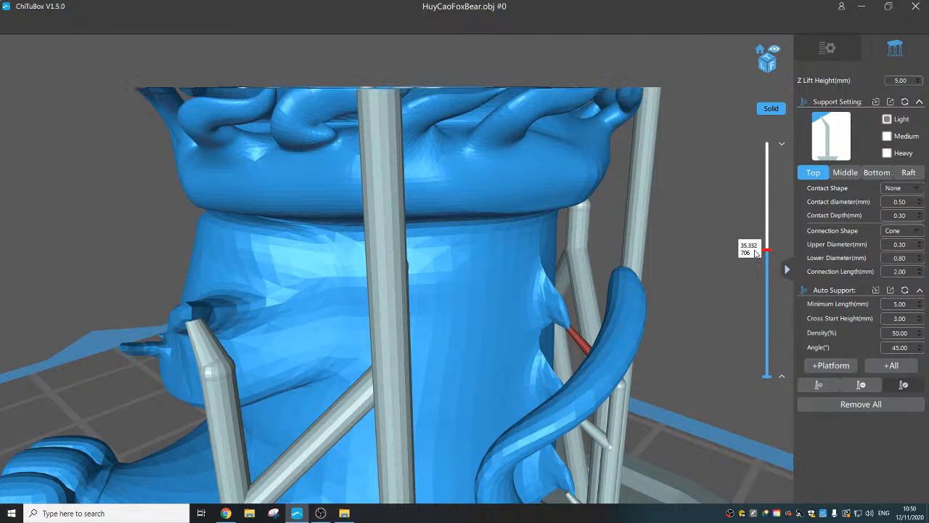
{"action": "right_click_drag", "start_coordinate": [452, 224], "coordinate": [398, 257]}
{"action": "left_click_drag", "start_coordinate": [768, 249], "coordinate": [768, 254]}
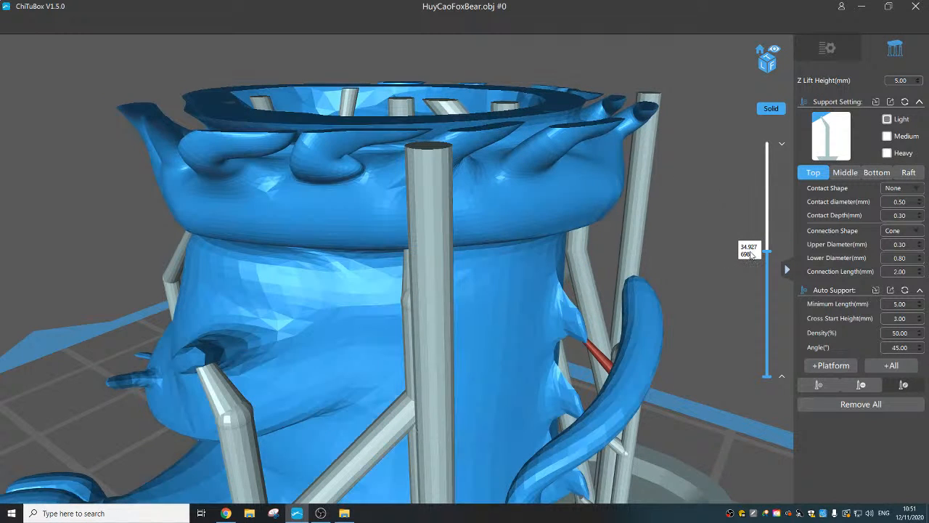
{"action": "key", "text": "Up"}
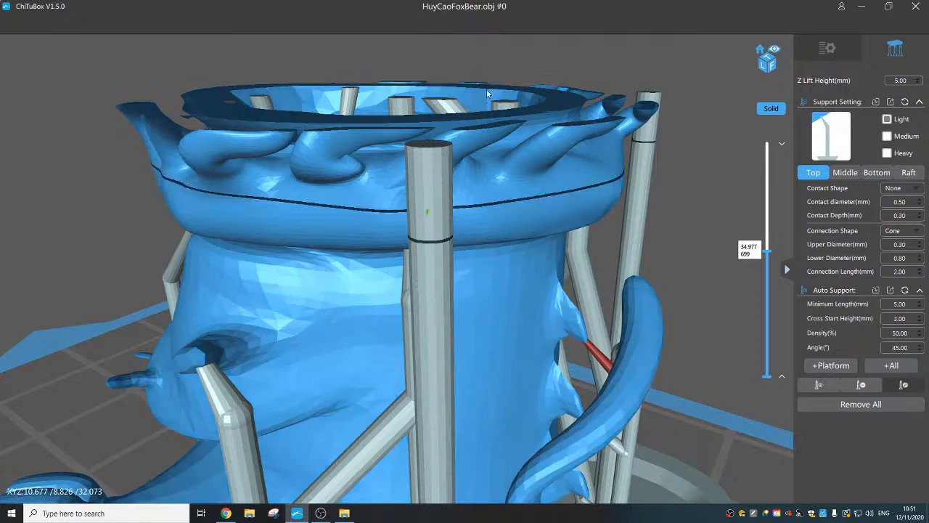
{"action": "left_click_drag", "start_coordinate": [174, 193], "coordinate": [249, 184]}
{"action": "scroll", "coordinate": [283, 74], "scroll_direction": "up", "scroll_amount": 5}
{"action": "scroll", "coordinate": [283, 69], "scroll_direction": "down", "scroll_amount": 3}
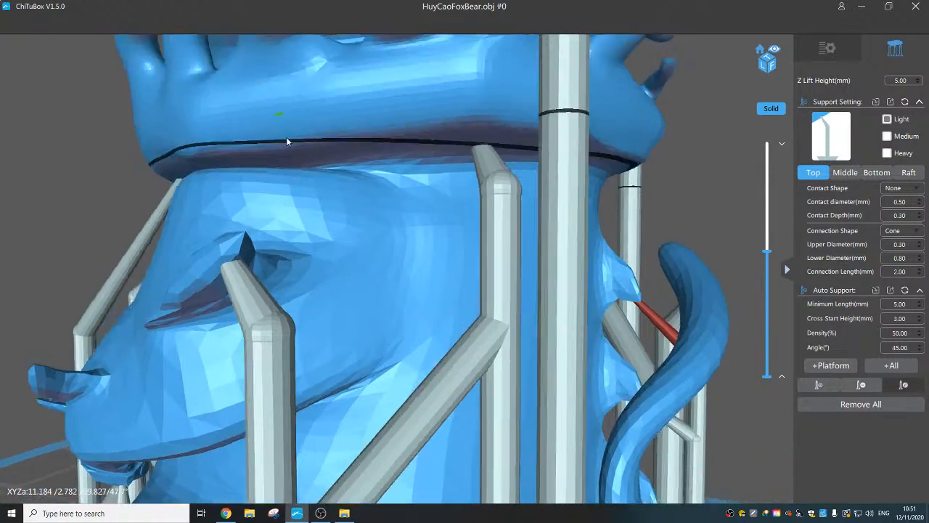
{"action": "left_click_drag", "start_coordinate": [286, 137], "coordinate": [326, 185]}
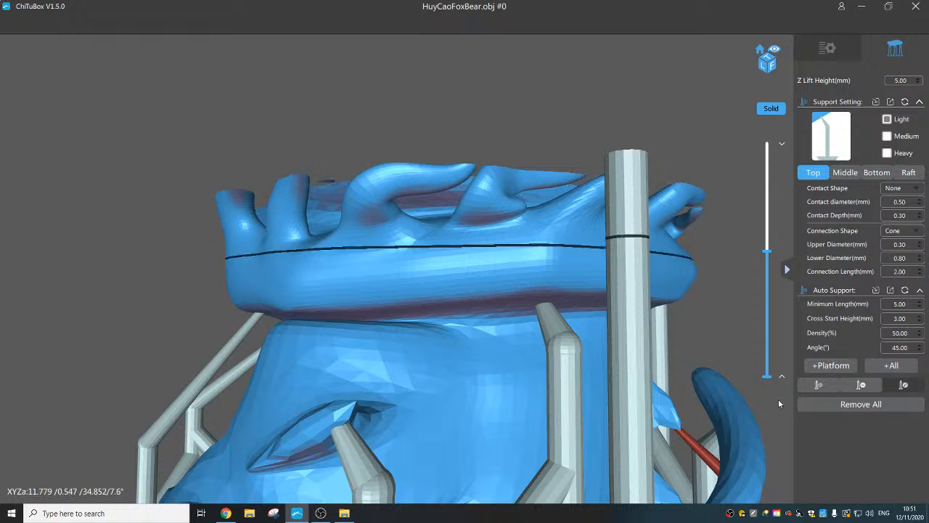
Add a Light support under each of the two unsupported spike tips beside the collar at about 35 mm height
{"action": "left_click", "coordinate": [817, 386]}
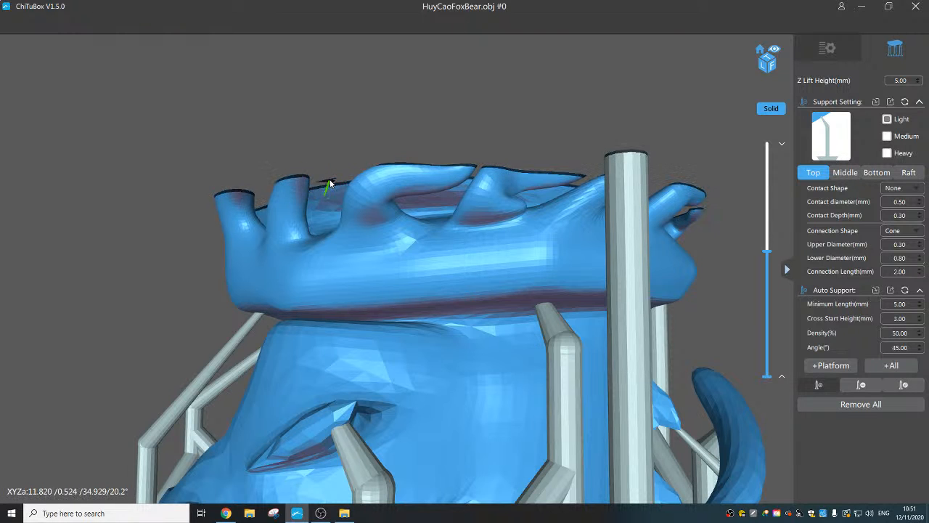
{"action": "left_click", "coordinate": [329, 180]}
{"action": "right_click_drag", "start_coordinate": [445, 325], "coordinate": [388, 224]}
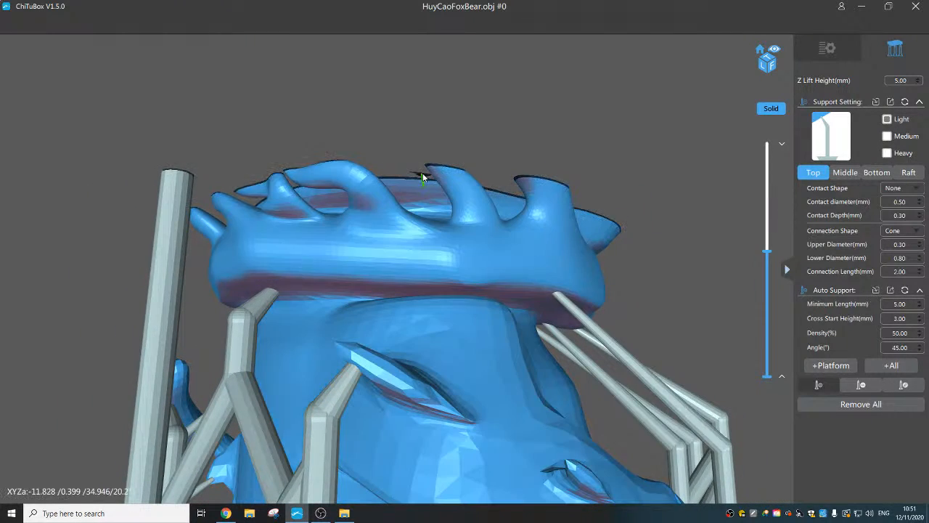
{"action": "left_click", "coordinate": [423, 176]}
{"action": "right_click_drag", "start_coordinate": [423, 181], "coordinate": [398, 340]}
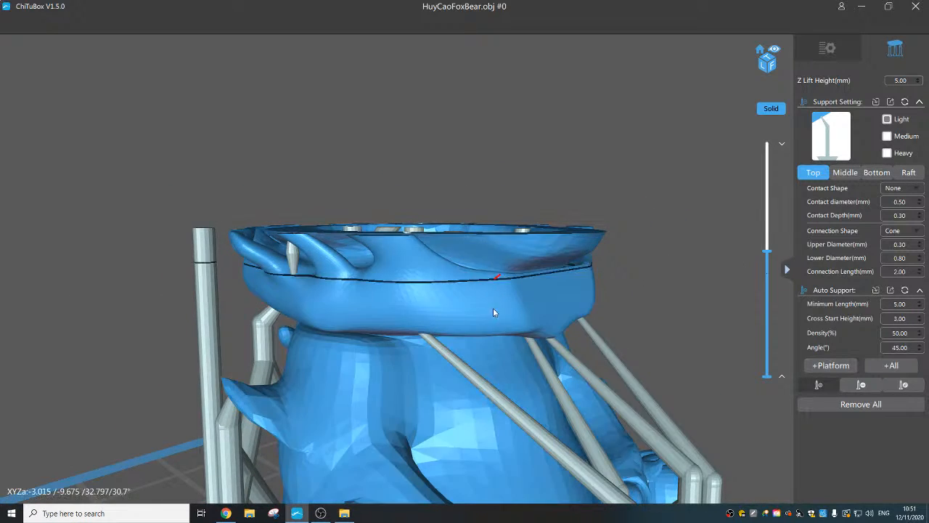
{"action": "right_click_drag", "start_coordinate": [493, 308], "coordinate": [486, 325]}
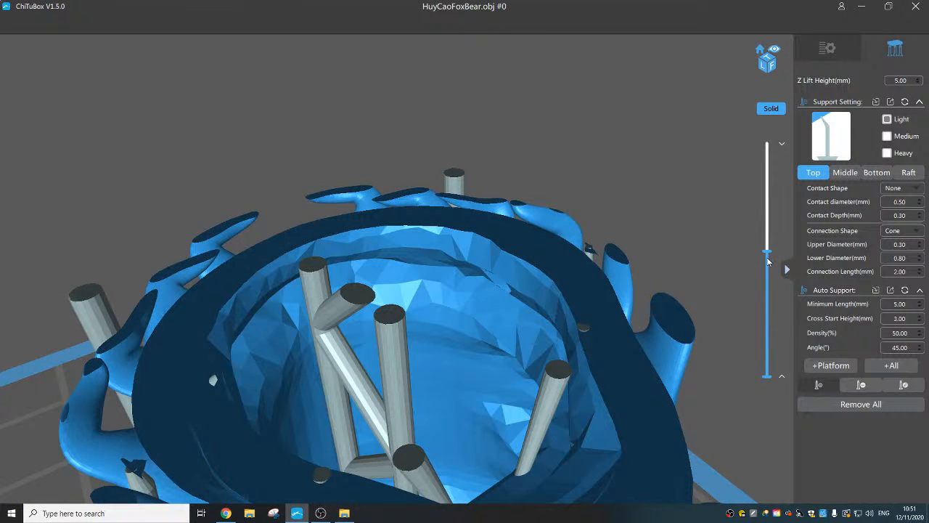
Raise the layer view to 58.392 mm, add a Light support beside the leg and move its tip under the arm at about 17 mm
{"action": "left_click_drag", "start_coordinate": [768, 253], "coordinate": [751, 167]}
{"action": "scroll", "coordinate": [454, 305], "scroll_direction": "down", "scroll_amount": 10}
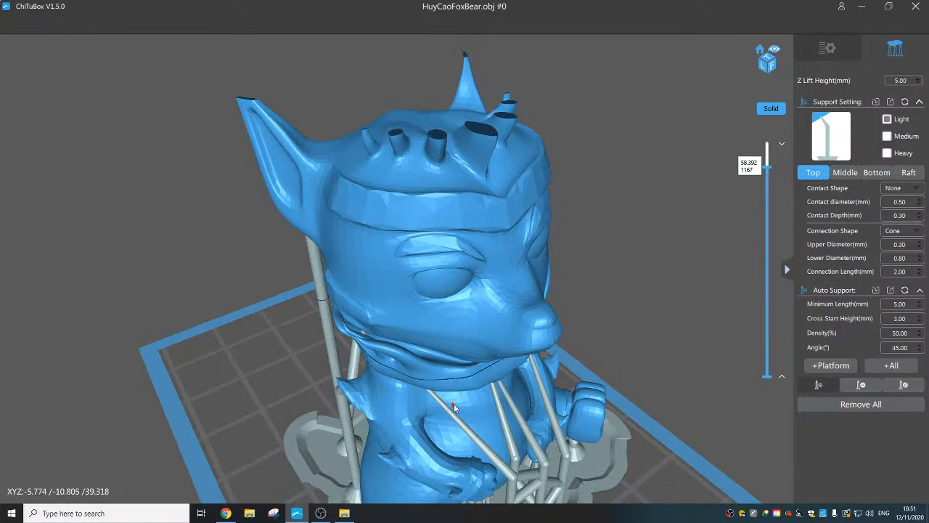
{"action": "right_click_drag", "start_coordinate": [453, 404], "coordinate": [489, 239]}
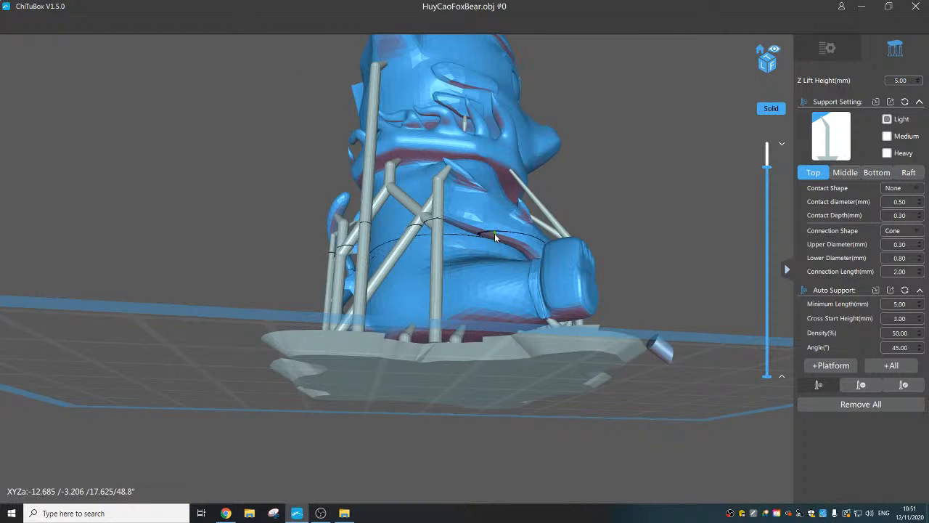
{"action": "right_click_drag", "start_coordinate": [473, 308], "coordinate": [470, 316]}
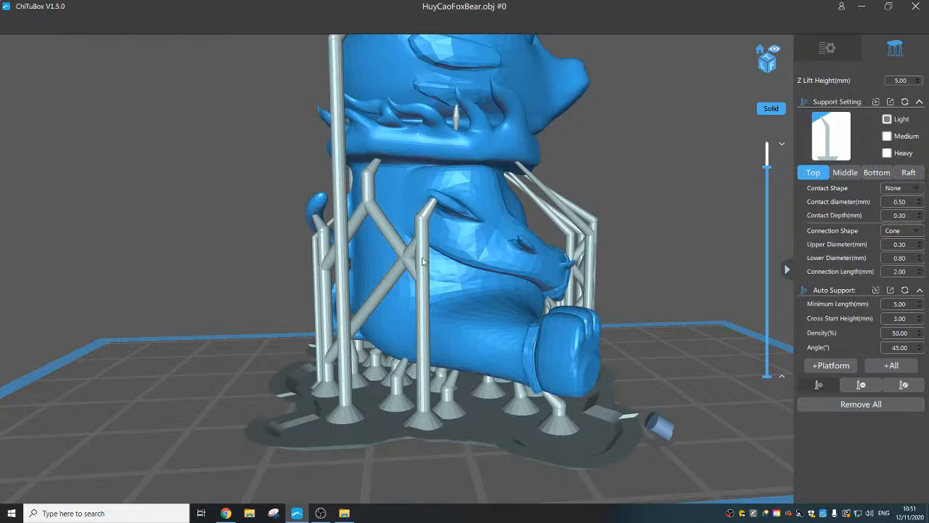
{"action": "left_click", "coordinate": [428, 316]}
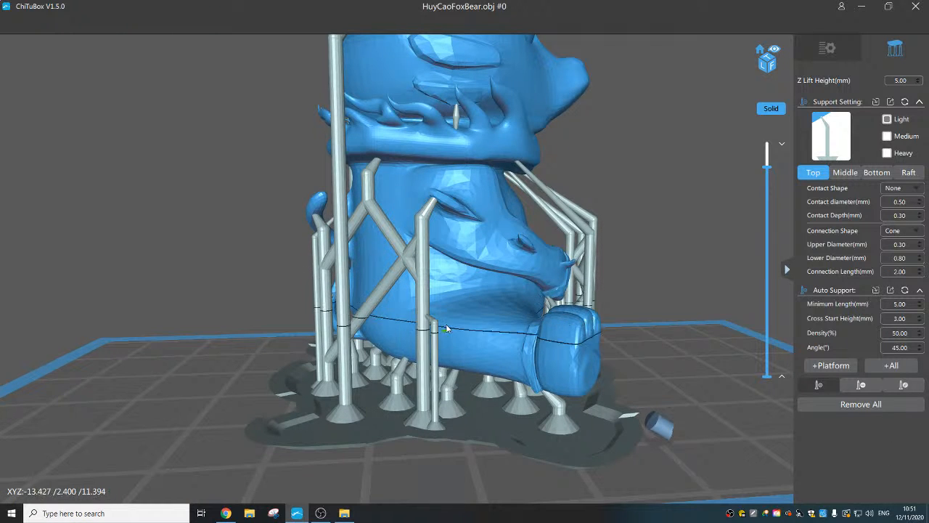
{"action": "left_click", "coordinate": [905, 385]}
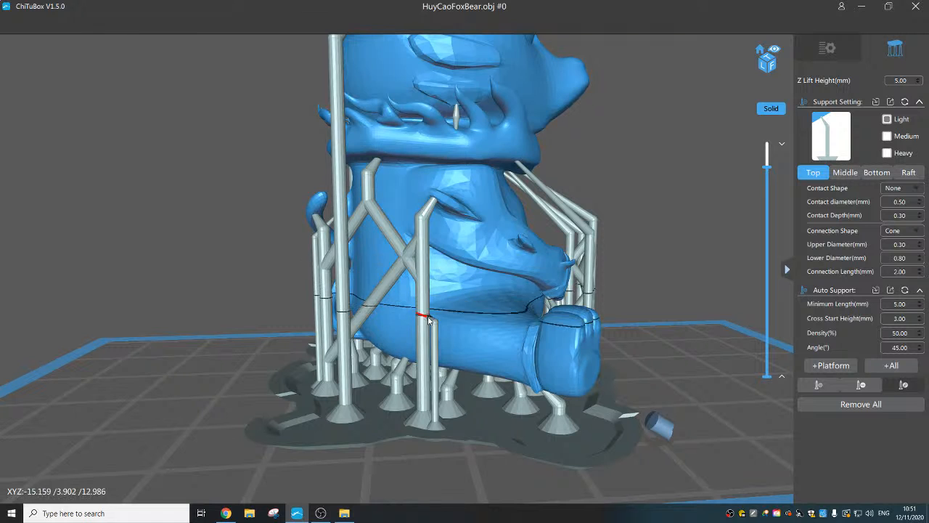
{"action": "left_click_drag", "start_coordinate": [430, 315], "coordinate": [488, 269]}
{"action": "right_click_drag", "start_coordinate": [488, 270], "coordinate": [481, 293]}
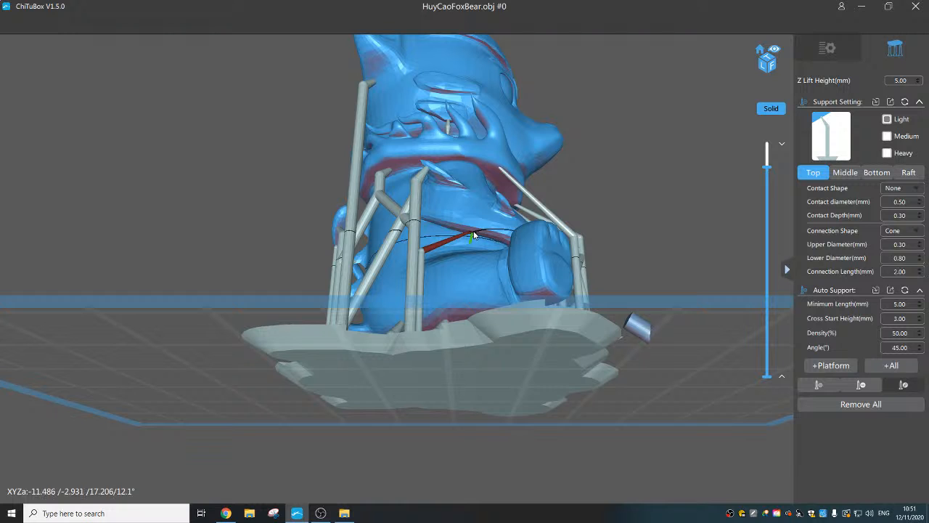
{"action": "left_click", "coordinate": [419, 190]}
Add another Light support against the tall pillar beside the arm and move its tip under the upper arm's spike
{"action": "left_click", "coordinate": [821, 384]}
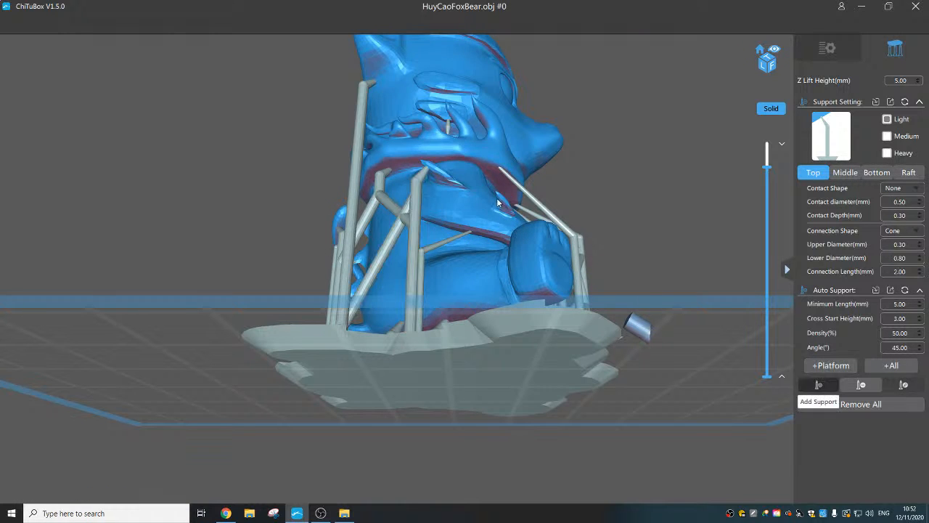
{"action": "left_click", "coordinate": [419, 190]}
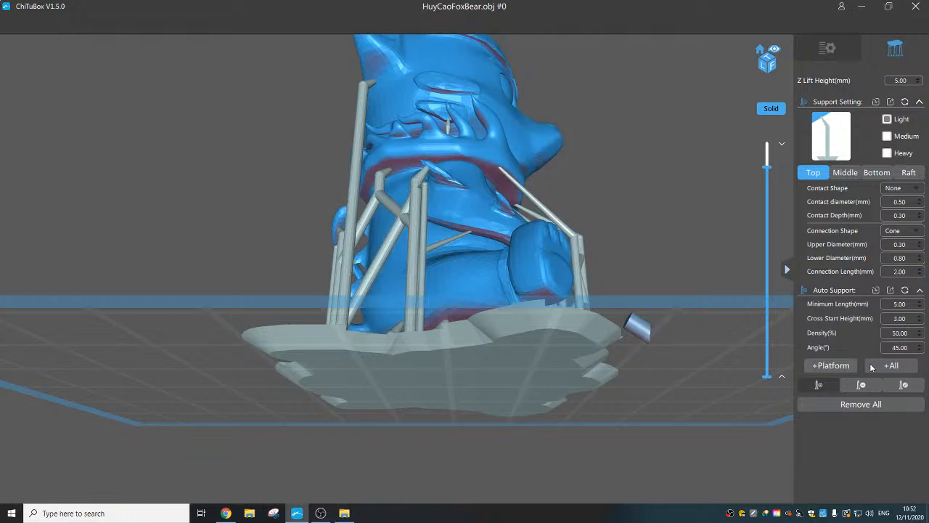
{"action": "left_click", "coordinate": [902, 385]}
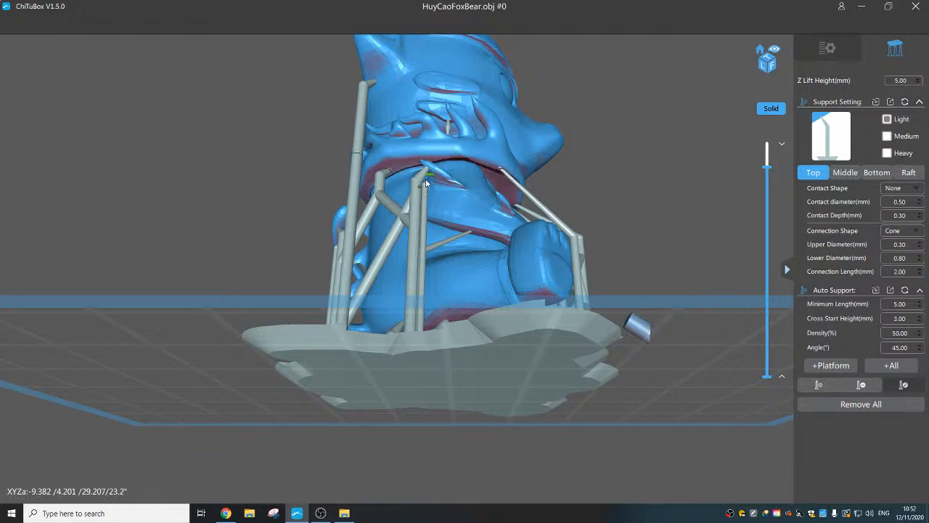
{"action": "left_click", "coordinate": [420, 188]}
{"action": "left_click", "coordinate": [421, 186]}
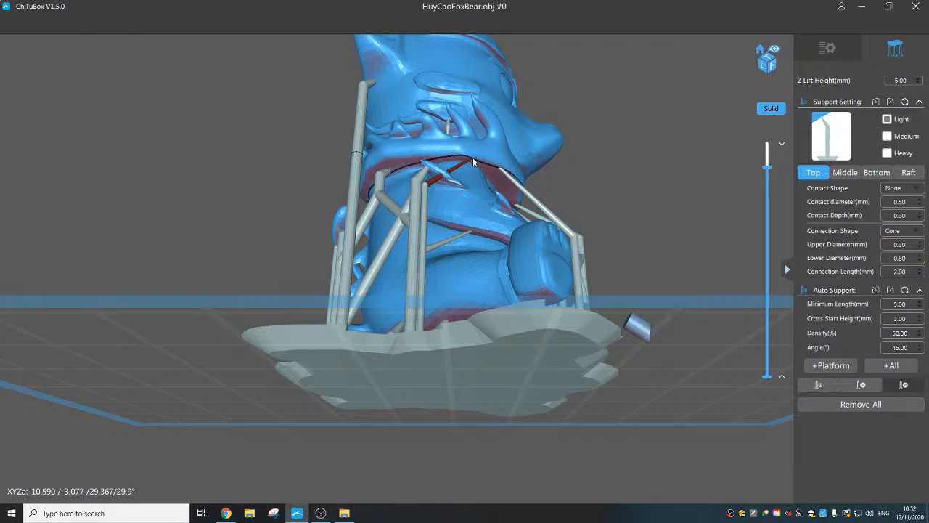
{"action": "right_click_drag", "start_coordinate": [455, 195], "coordinate": [440, 206]}
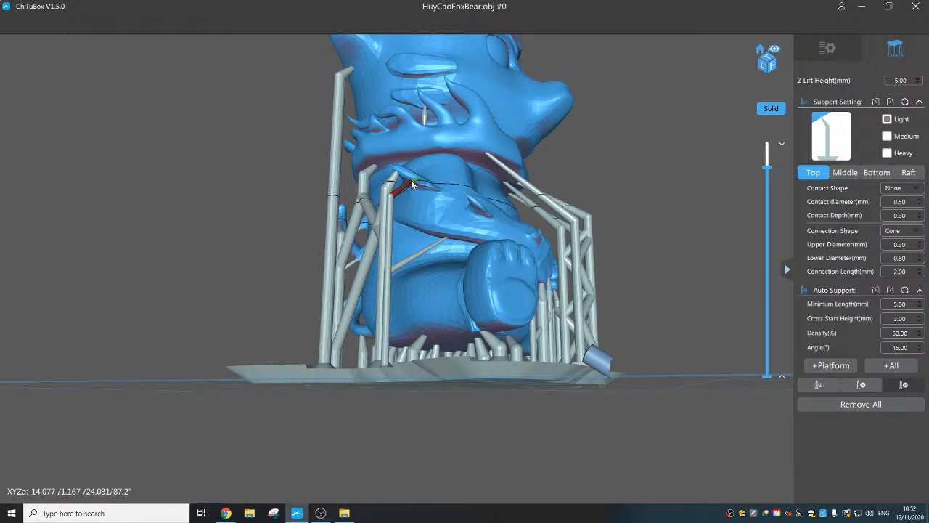
{"action": "right_click_drag", "start_coordinate": [472, 250], "coordinate": [476, 249]}
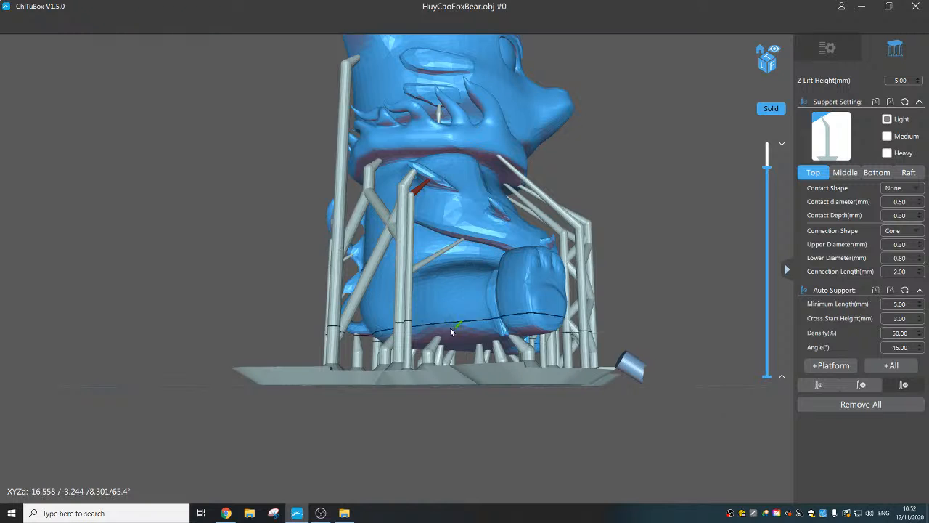
Add a Light support beside the leg, shift its pillar outward and extend its tip to the collar's underside at about 29 mm
{"action": "left_click", "coordinate": [821, 387]}
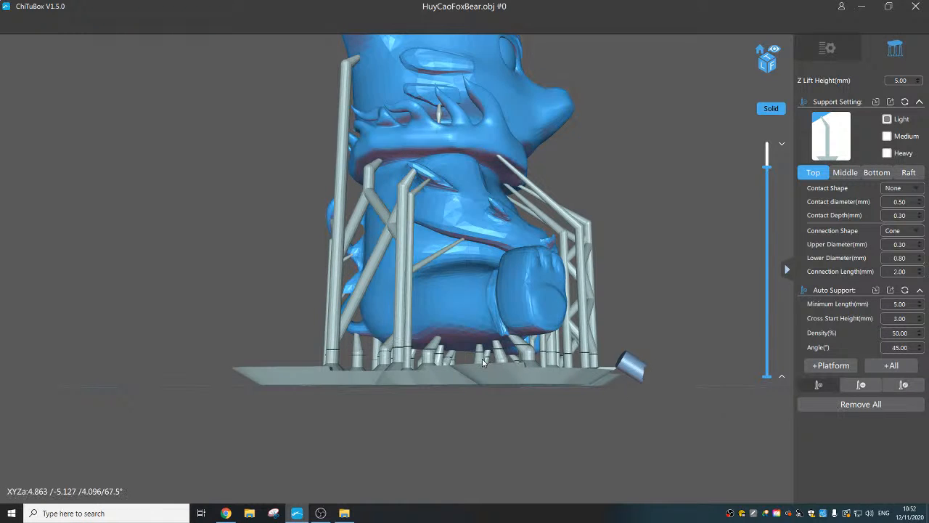
{"action": "right_click_drag", "start_coordinate": [496, 332], "coordinate": [500, 363]}
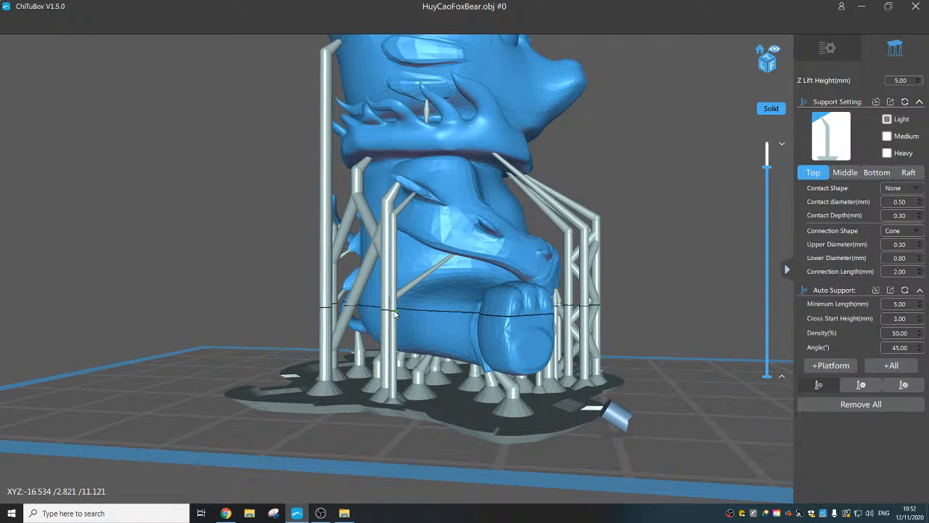
{"action": "left_click", "coordinate": [395, 314]}
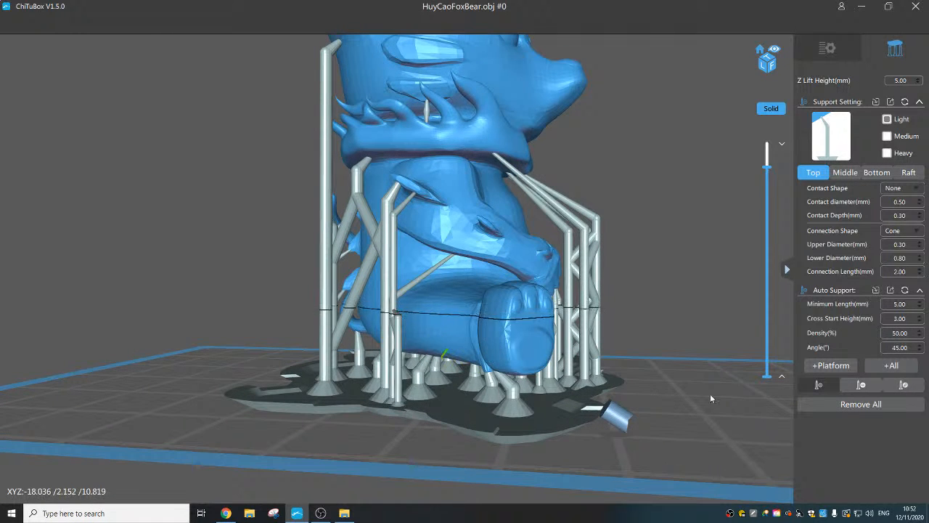
{"action": "left_click", "coordinate": [905, 386]}
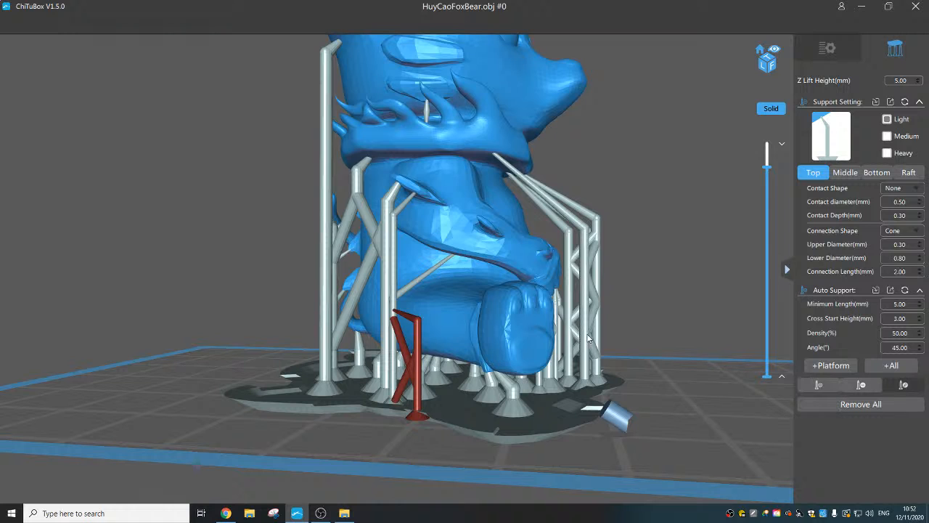
{"action": "left_click", "coordinate": [415, 320]}
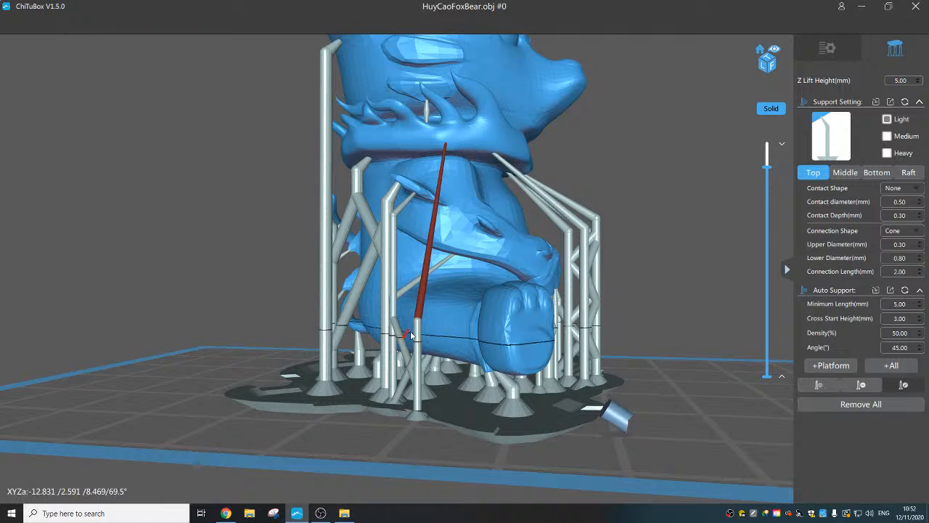
{"action": "left_click", "coordinate": [446, 153]}
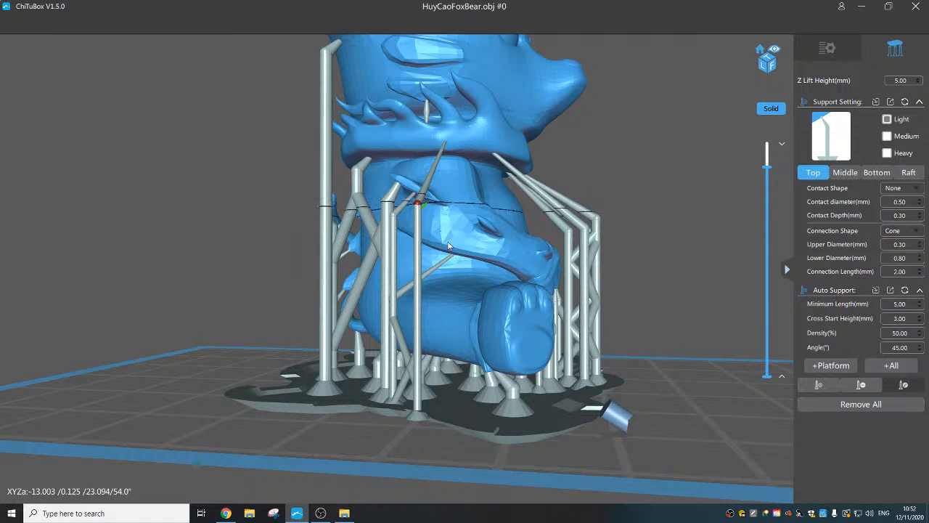
{"action": "right_click_drag", "start_coordinate": [449, 247], "coordinate": [522, 156]}
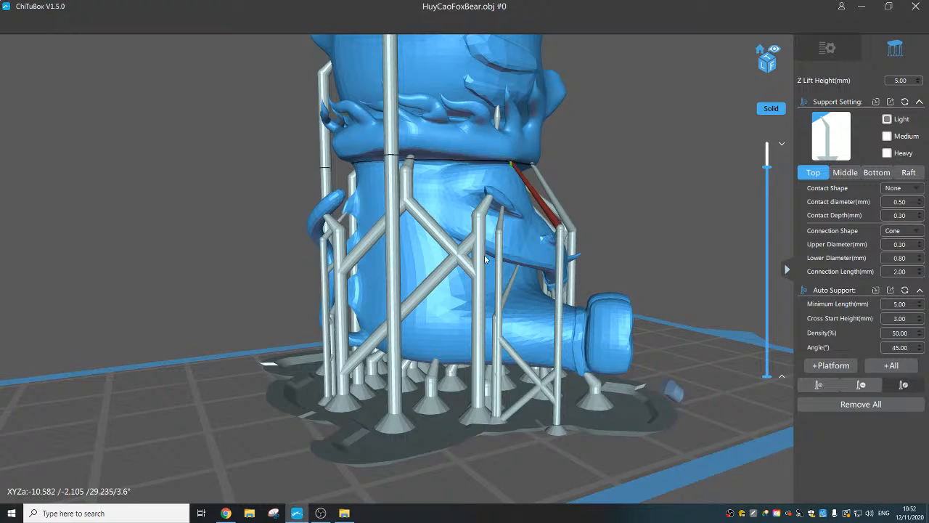
{"action": "right_click_drag", "start_coordinate": [484, 255], "coordinate": [492, 118]}
Check the supported figure from the front and restore the layer view to the full 65.000 mm height
{"action": "right_click_drag", "start_coordinate": [619, 312], "coordinate": [464, 325]}
{"action": "scroll", "coordinate": [465, 325], "scroll_direction": "down", "scroll_amount": 3}
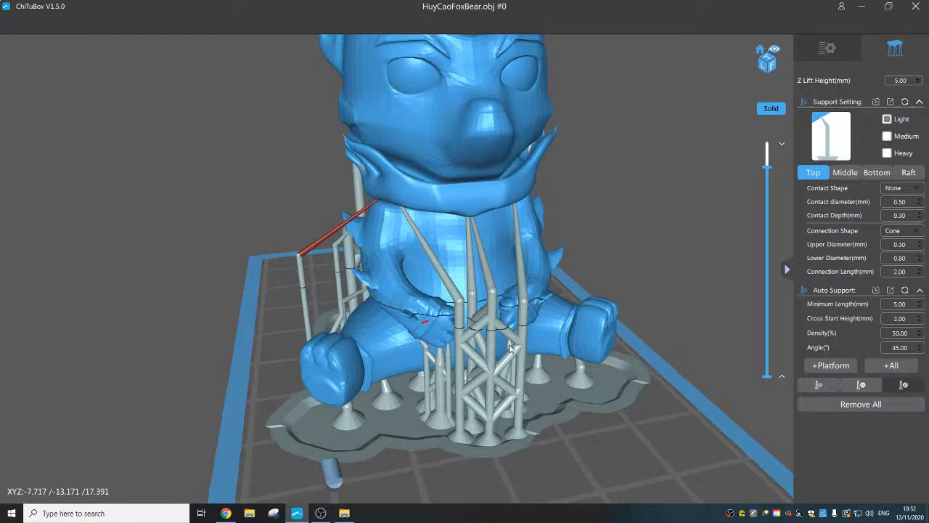
{"action": "right_click_drag", "start_coordinate": [577, 296], "coordinate": [485, 315]}
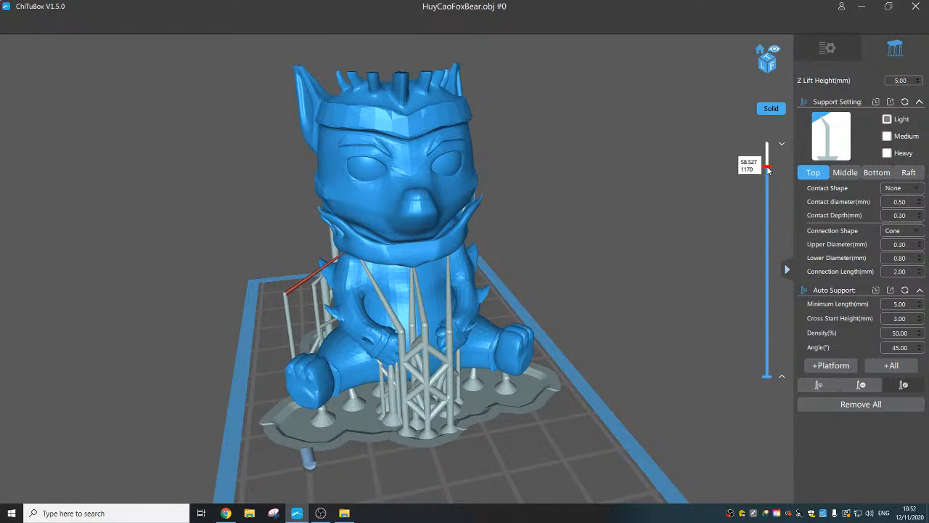
{"action": "left_click_drag", "start_coordinate": [768, 165], "coordinate": [757, 141]}
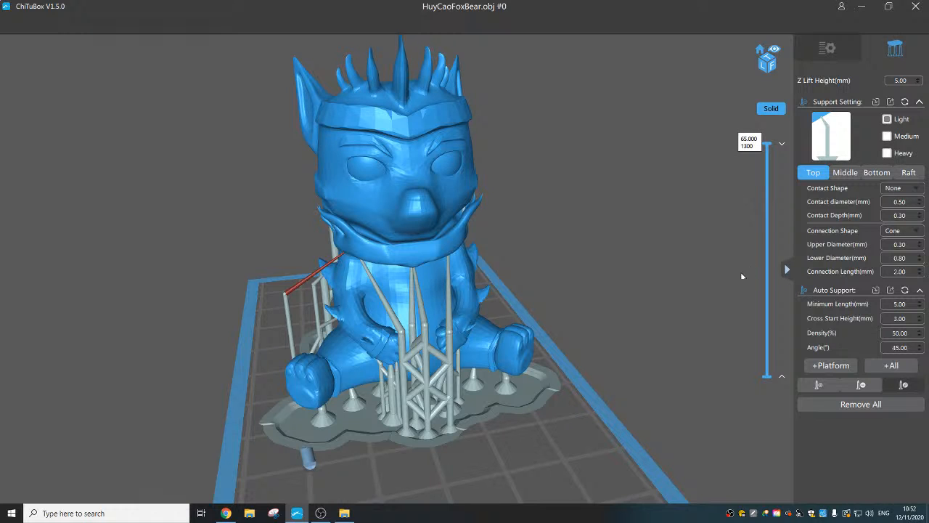
Slice the model and inspect the slice preview up to layer 1100 at 55.021 mm
{"action": "left_click", "coordinate": [830, 51]}
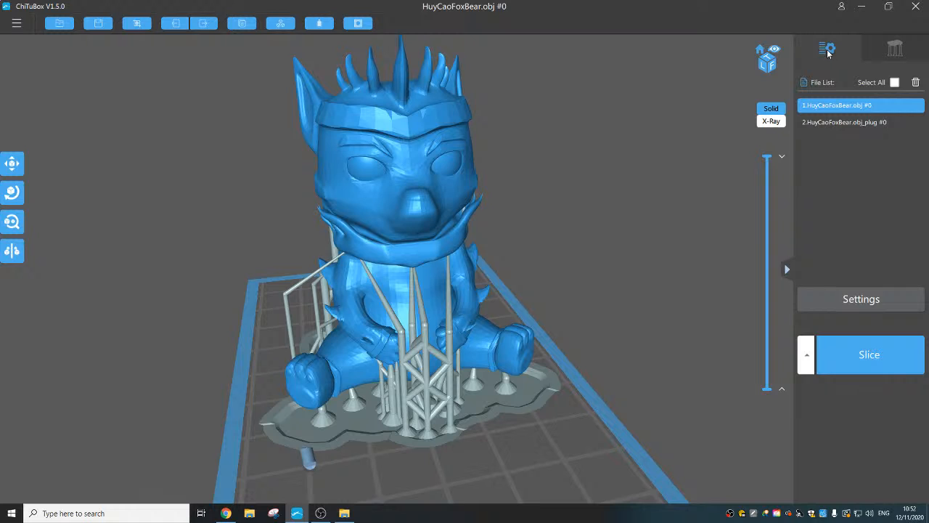
{"action": "left_click", "coordinate": [854, 365]}
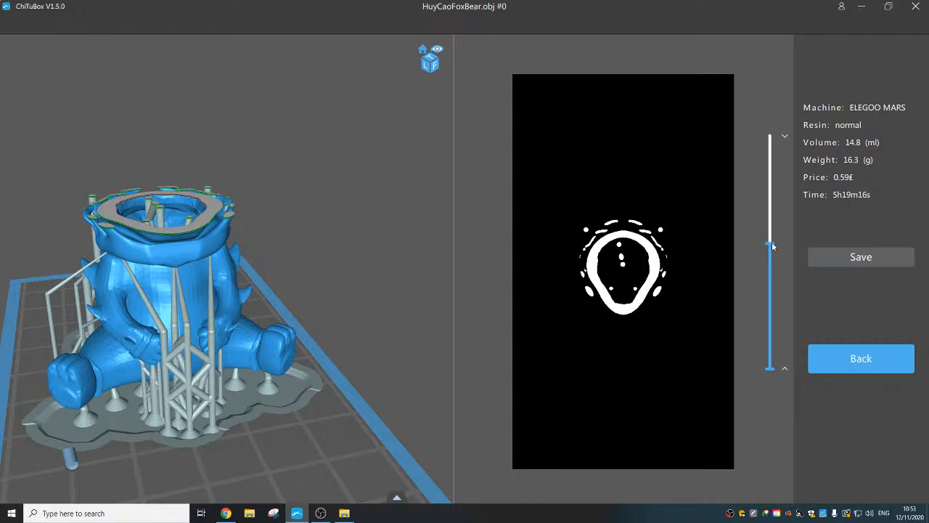
{"action": "left_click_drag", "start_coordinate": [771, 247], "coordinate": [769, 172]}
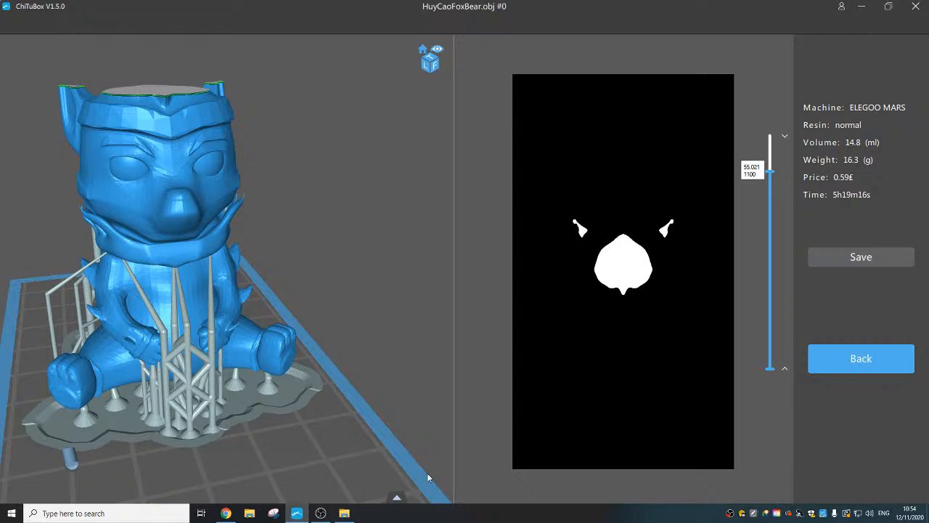
Set the sliced job's exposure time to 10 s and its lift distance to 5 mm
{"action": "left_click", "coordinate": [397, 498]}
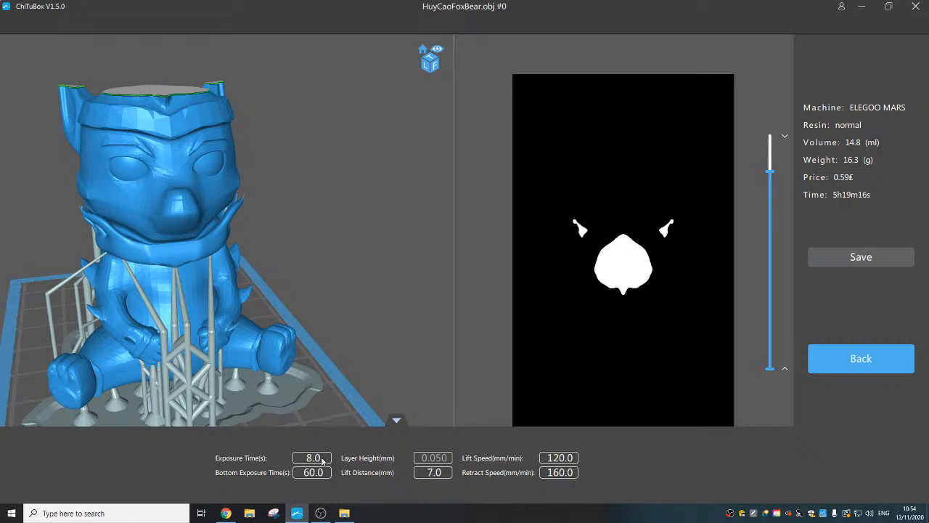
{"action": "left_click_drag", "start_coordinate": [322, 460], "coordinate": [307, 460]}
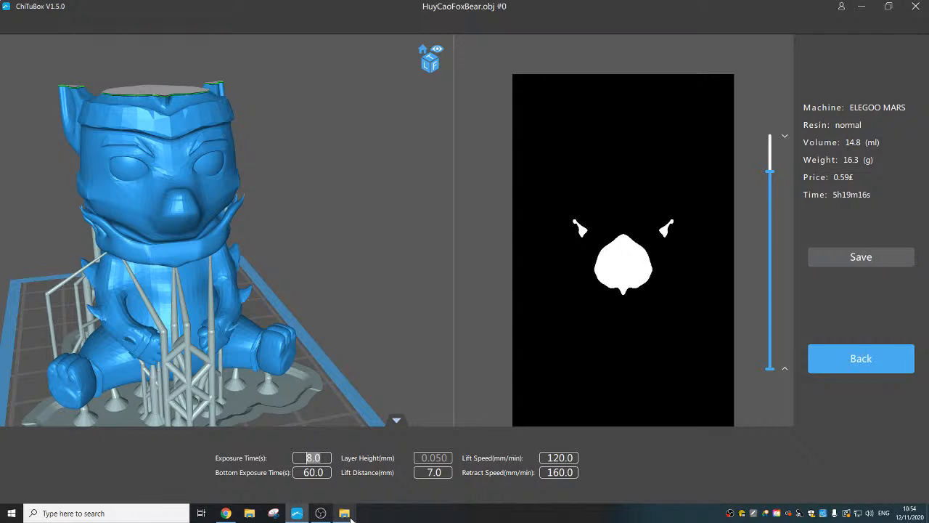
{"action": "mouse_move", "coordinate": [351, 516]}
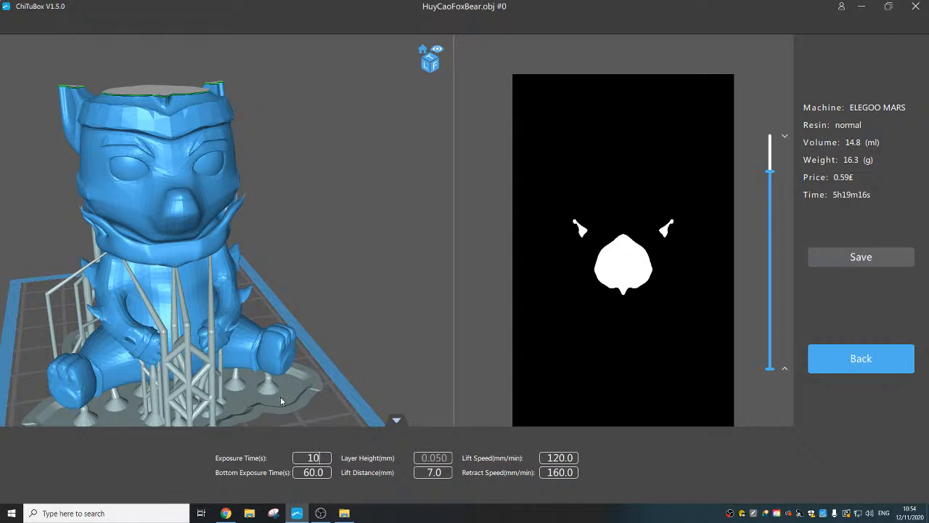
{"action": "left_click", "coordinate": [434, 472]}
{"action": "key", "text": "BackSpace"}
{"action": "type", "text": "5"}
Set both the lift speed and retract speed to 300 mm/min, and check the slice preview at layer 1062
{"action": "left_click", "coordinate": [553, 461]}
{"action": "left_click_drag", "start_coordinate": [549, 460], "coordinate": [585, 461]}
{"action": "type", "text": "300"}
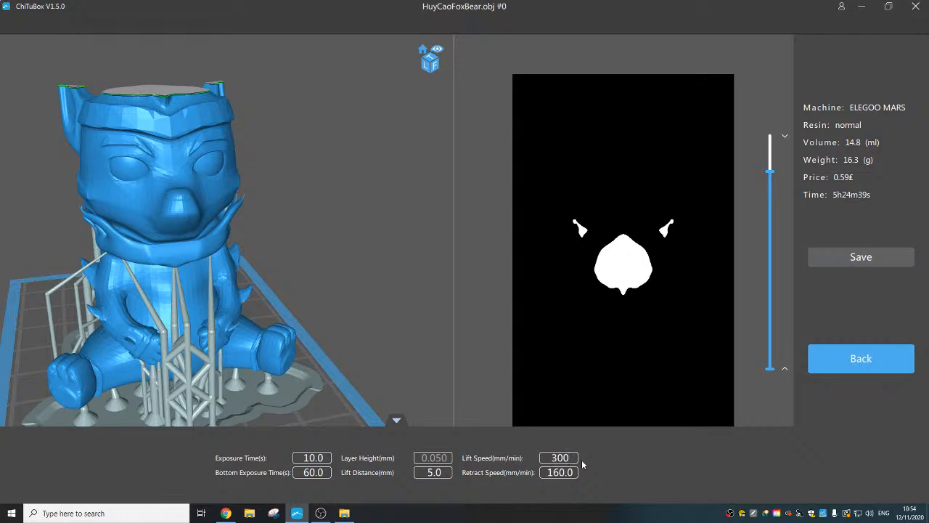
{"action": "key", "text": "Return"}
{"action": "left_click_drag", "start_coordinate": [550, 473], "coordinate": [583, 473]}
{"action": "type", "text": "300"}
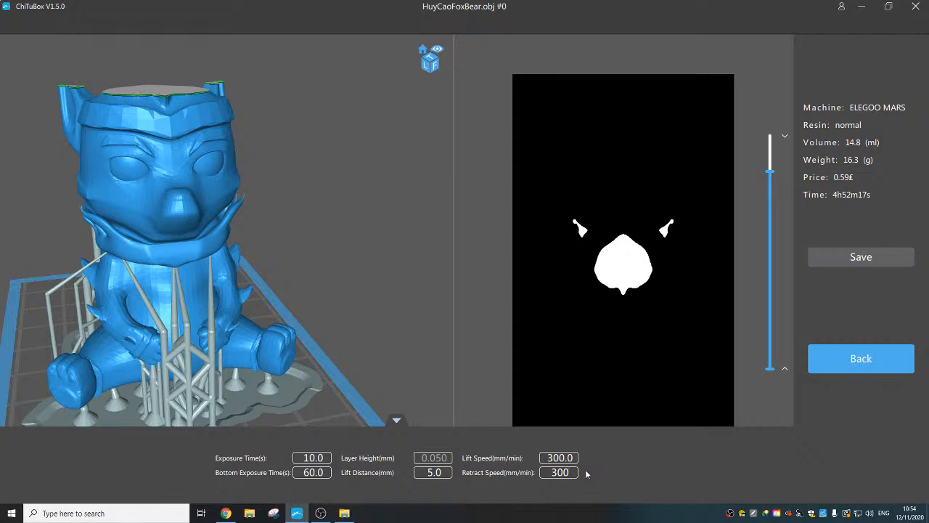
{"action": "key", "text": "Return"}
{"action": "mouse_move", "coordinate": [770, 172]}
{"action": "left_mouse_down"}
{"action": "mouse_move", "coordinate": [774, 194]}
{"action": "mouse_move", "coordinate": [774, 177]}
{"action": "left_mouse_up"}
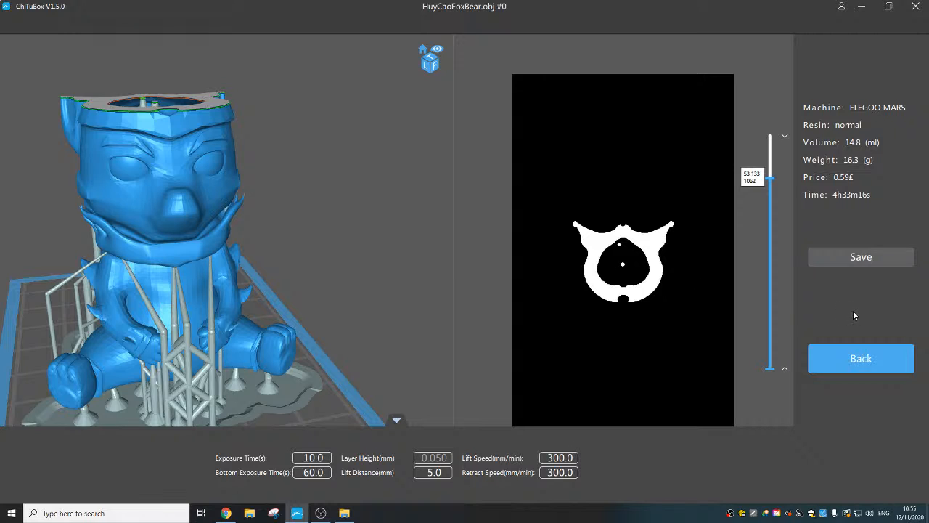
Save the sliced job to the Desktop as a ChituBox slicer (*.cbddlp) file and dismiss the completion notice
{"action": "left_click", "coordinate": [858, 259]}
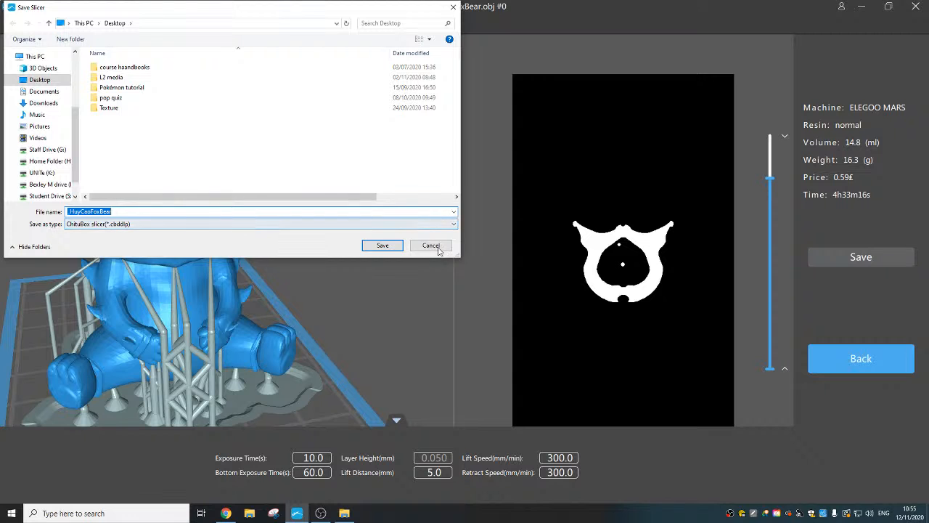
{"action": "left_click", "coordinate": [382, 246]}
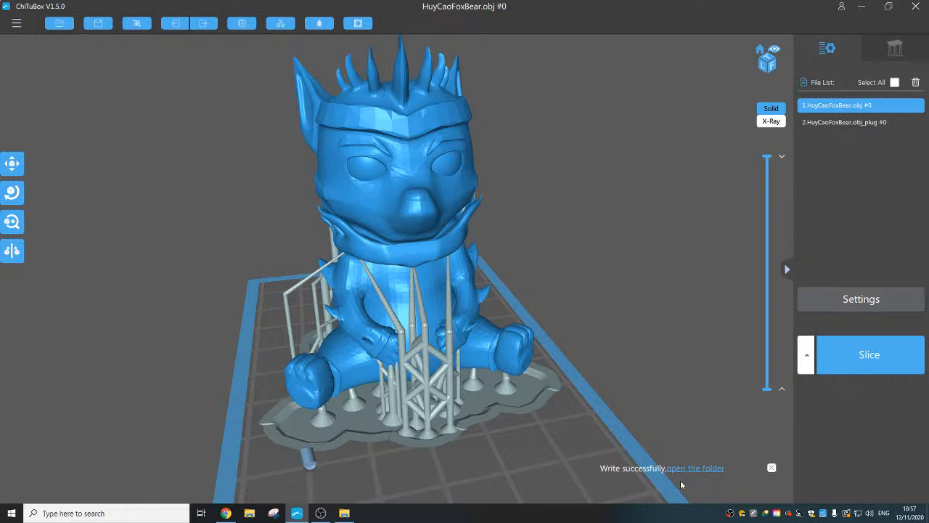
{"action": "left_click", "coordinate": [772, 466]}
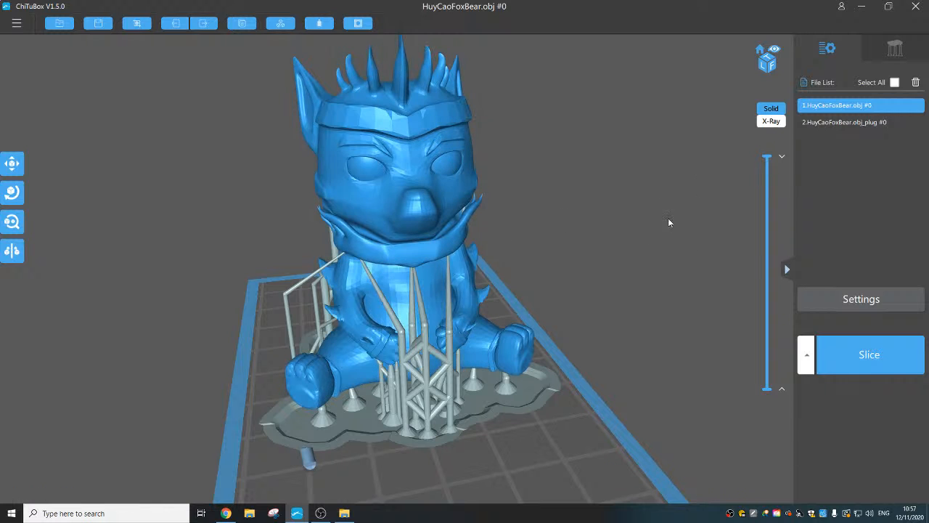
Remove all supports from the upright fox bear and return to the file list
{"action": "right_click_drag", "start_coordinate": [353, 431], "coordinate": [430, 366]}
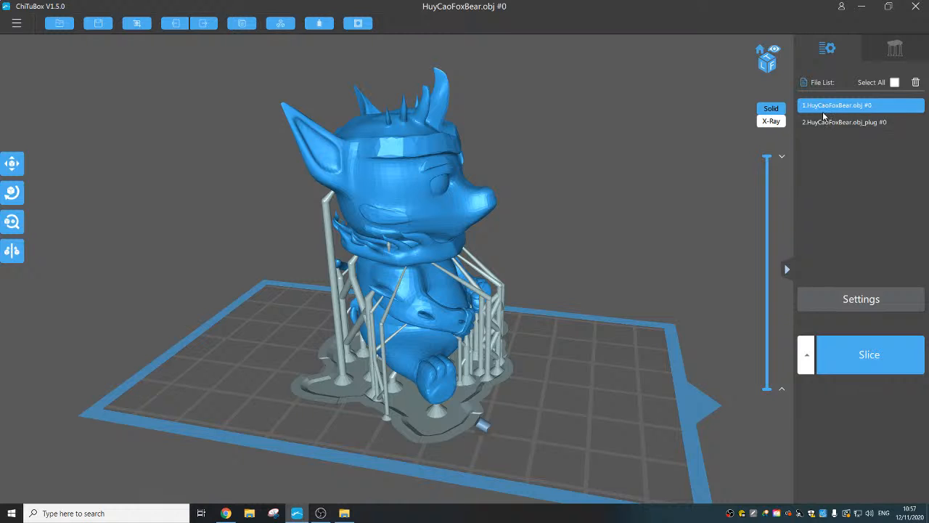
{"action": "left_click", "coordinate": [885, 55]}
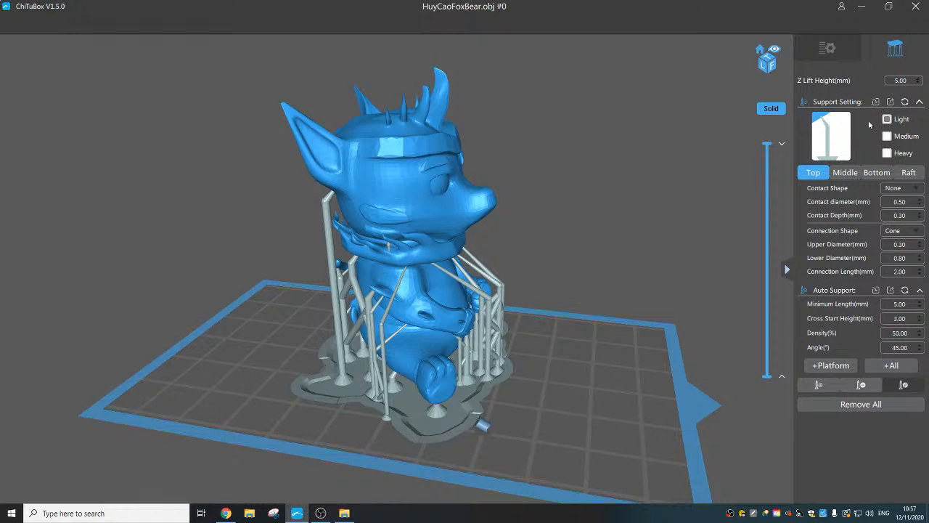
{"action": "left_click", "coordinate": [835, 405]}
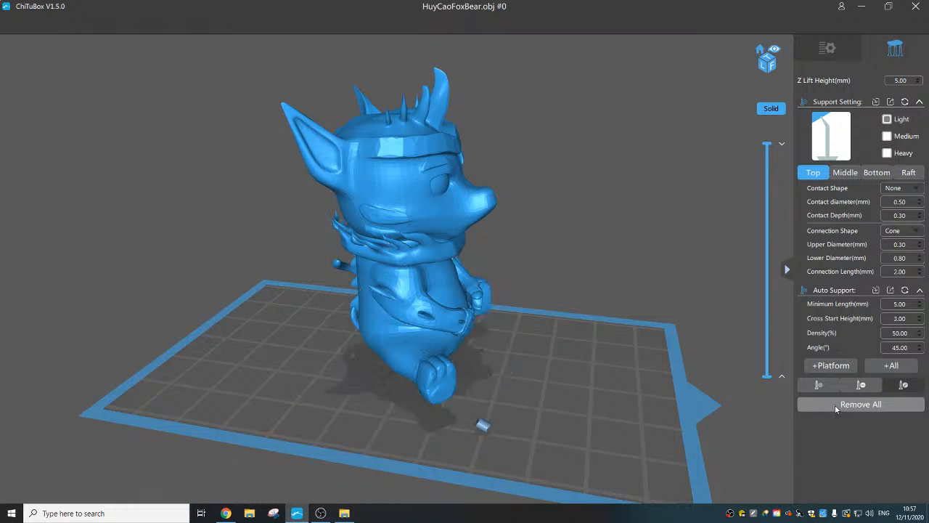
{"action": "left_click", "coordinate": [827, 49]}
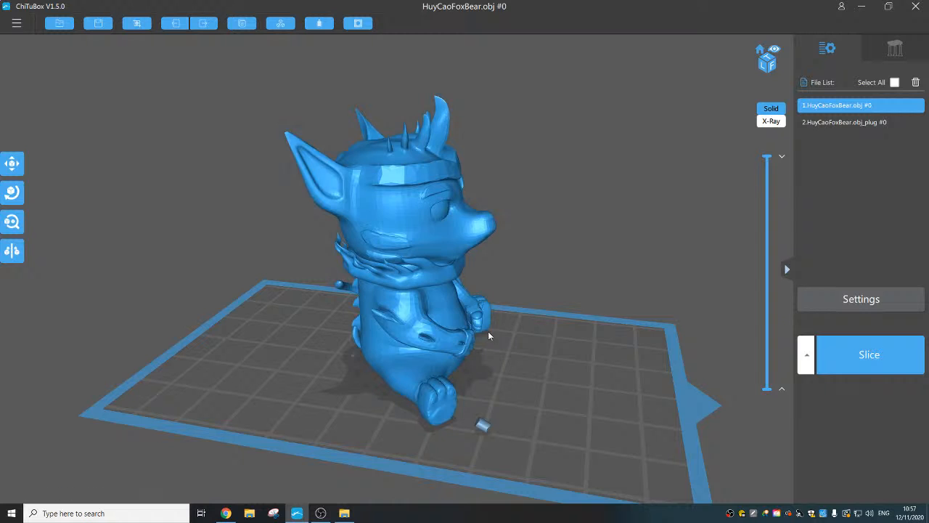
Rotate the fox bear about the X axis to lay it on its back, and tilt it sideways about the Y axis
{"action": "left_click_drag", "start_coordinate": [499, 342], "coordinate": [530, 329]}
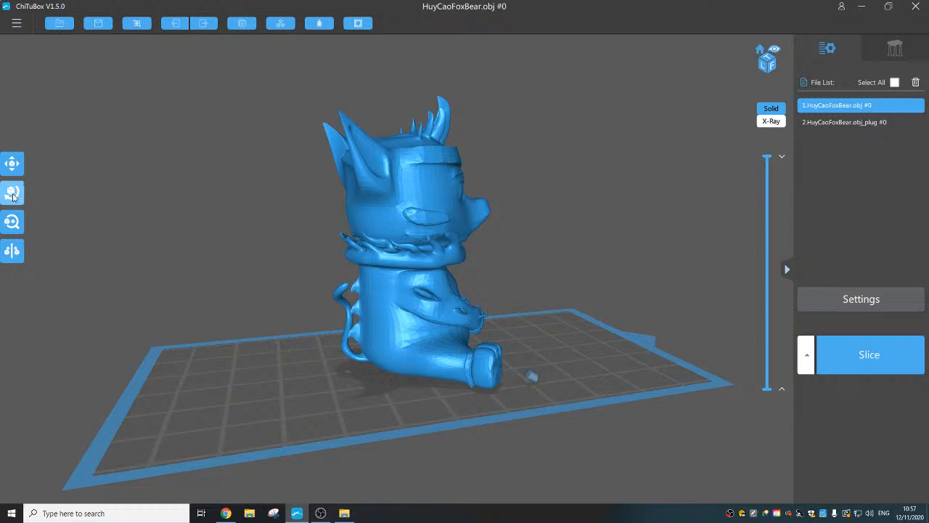
{"action": "left_click", "coordinate": [11, 191]}
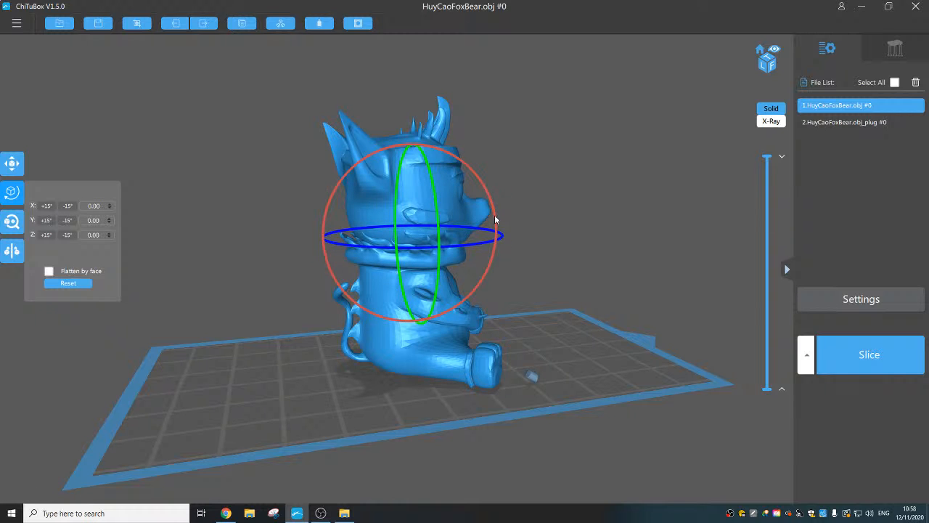
{"action": "left_click_drag", "start_coordinate": [495, 219], "coordinate": [491, 195]}
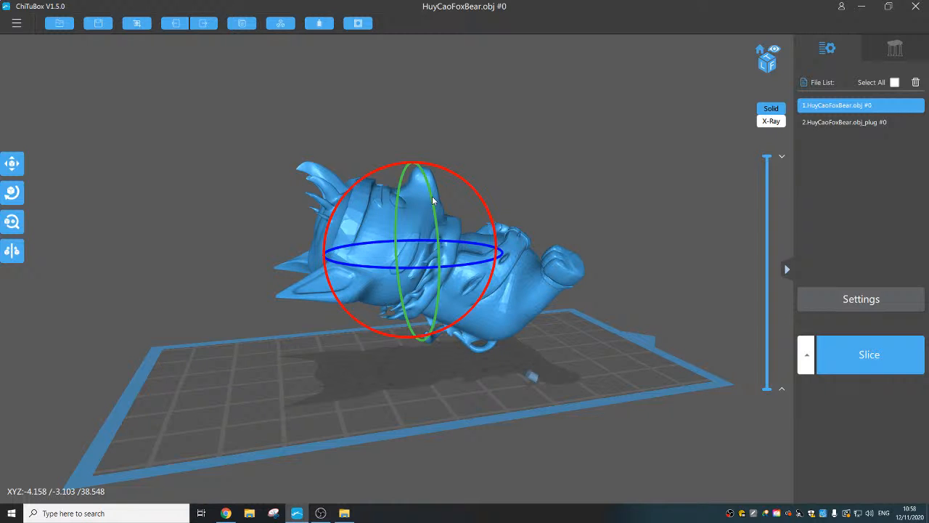
{"action": "left_click_drag", "start_coordinate": [433, 201], "coordinate": [456, 196]}
Fine-tune the reclined figure's rotation about the X axis and check its orientation from several sides
{"action": "right_click_drag", "start_coordinate": [467, 350], "coordinate": [462, 290]}
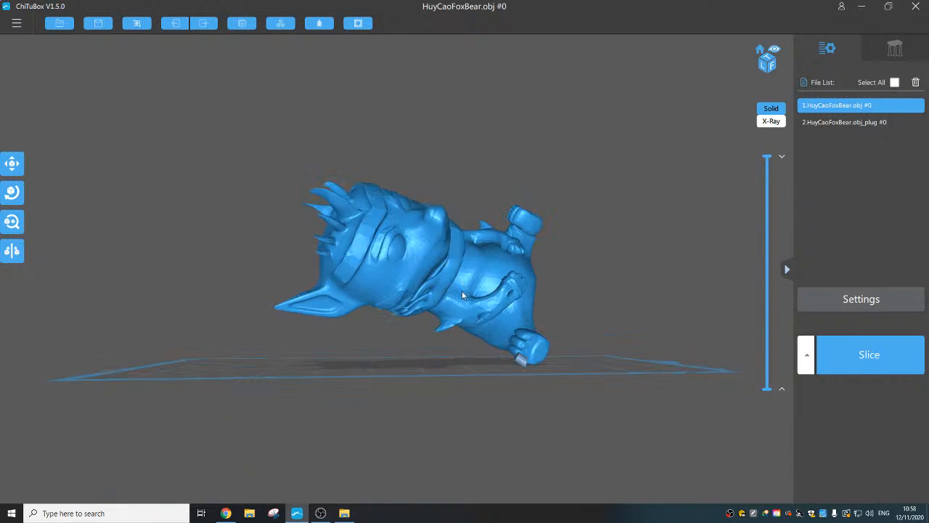
{"action": "left_click", "coordinate": [11, 192]}
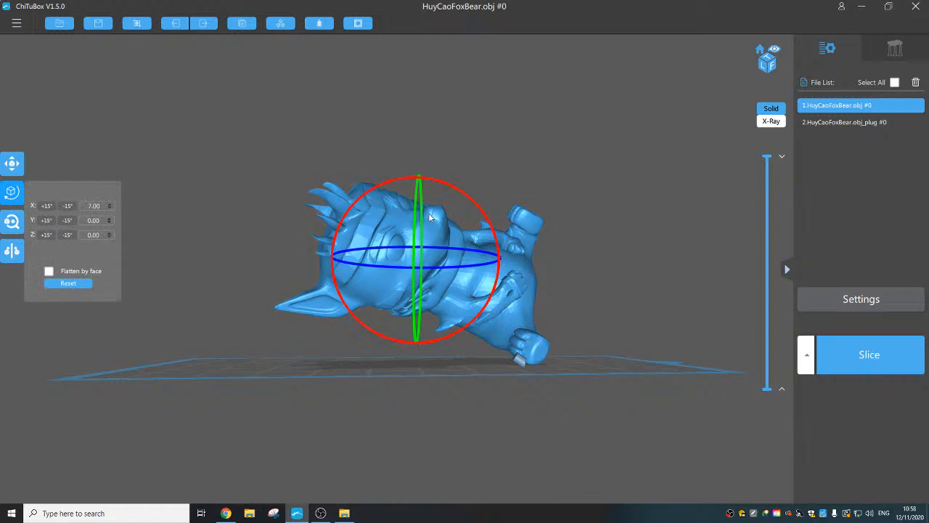
{"action": "left_click_drag", "start_coordinate": [481, 210], "coordinate": [483, 213]}
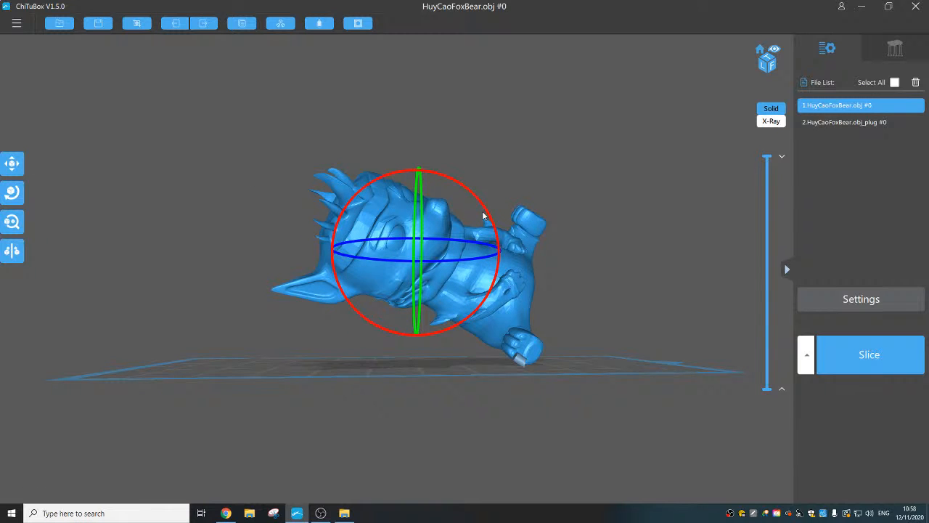
{"action": "right_click_drag", "start_coordinate": [471, 357], "coordinate": [409, 289]}
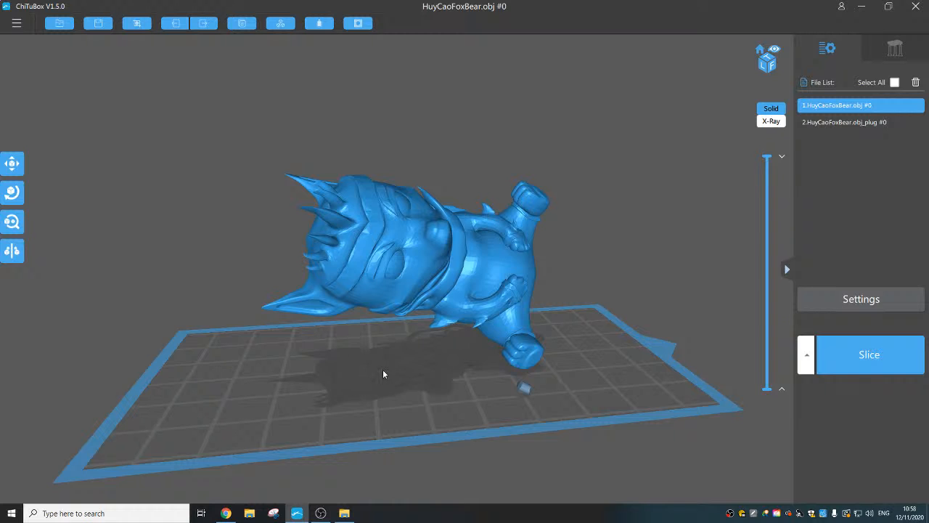
{"action": "left_click_drag", "start_coordinate": [383, 374], "coordinate": [812, 174]}
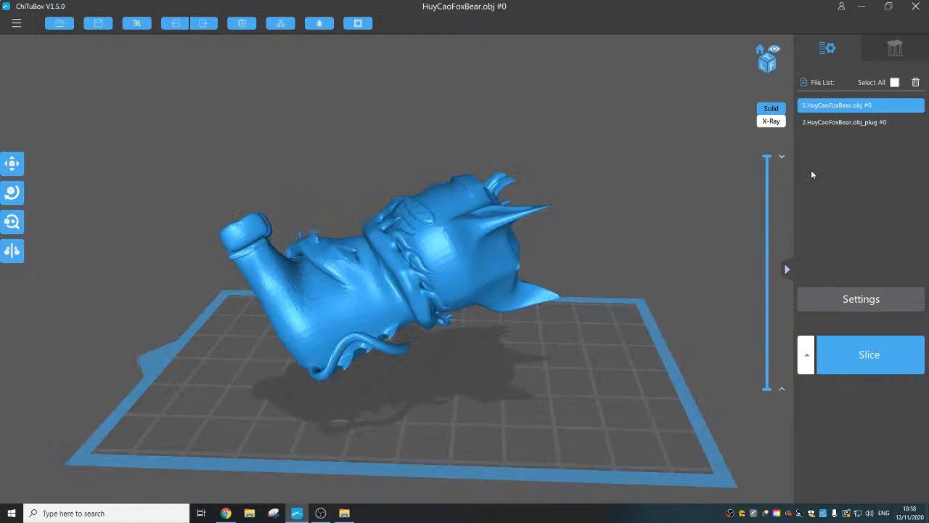
{"action": "left_click_drag", "start_coordinate": [537, 299], "coordinate": [509, 271]}
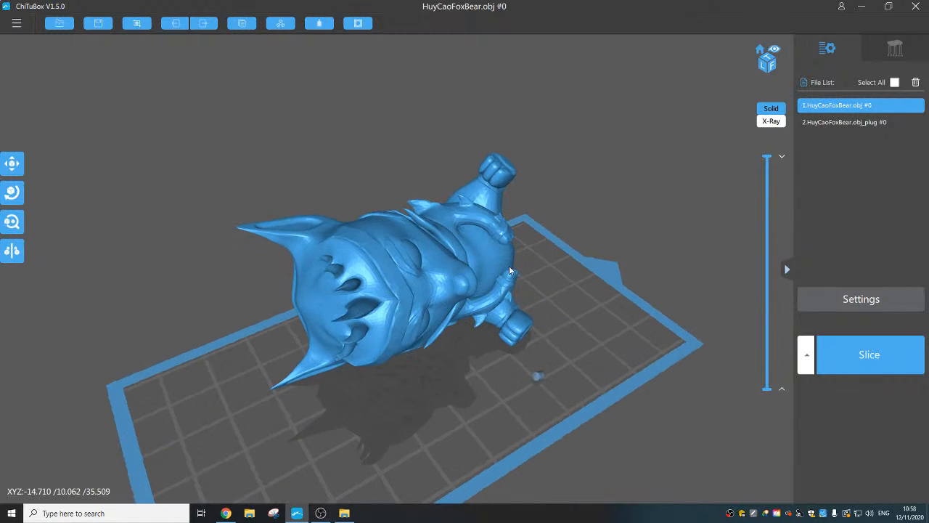
Generate medium platform supports for the reclined fox bear and check them from a lower angle
{"action": "left_click", "coordinate": [896, 48]}
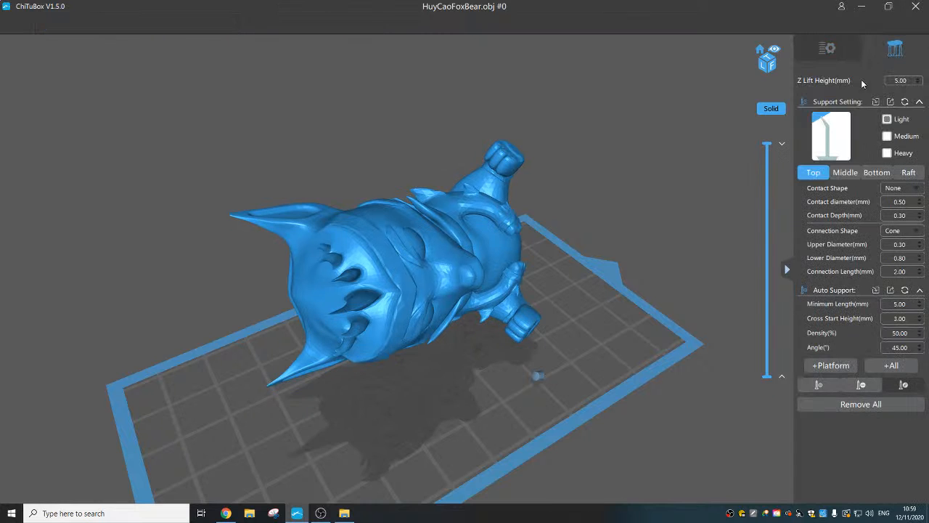
{"action": "left_click", "coordinate": [821, 368]}
{"action": "left_click", "coordinate": [887, 136]}
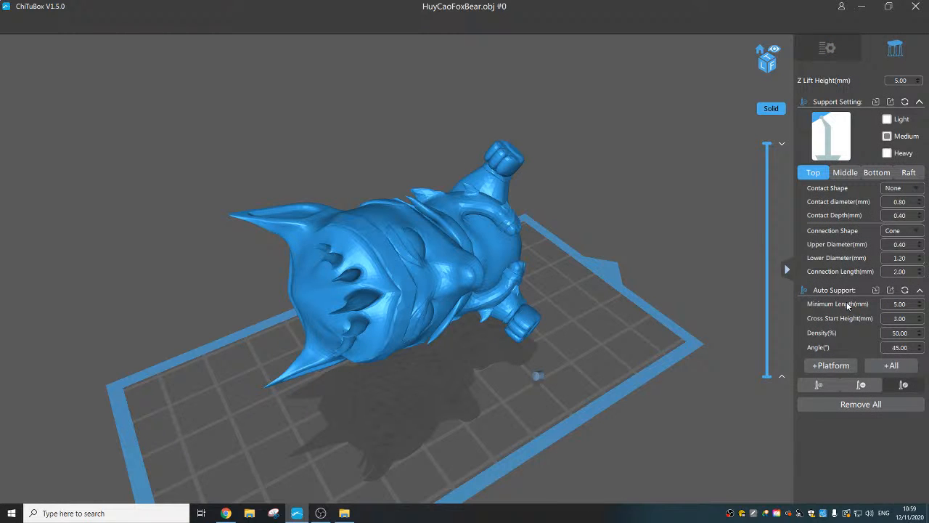
{"action": "left_click", "coordinate": [830, 368]}
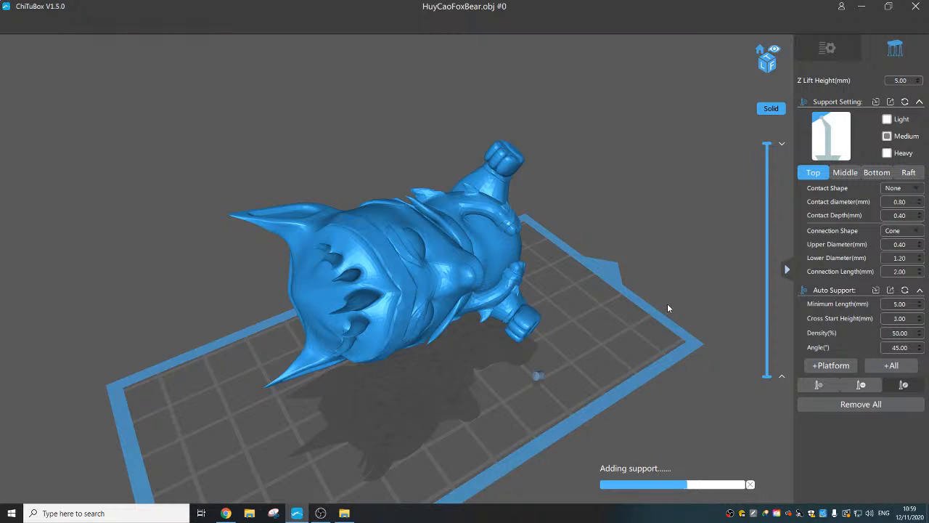
{"action": "left_click_drag", "start_coordinate": [657, 351], "coordinate": [639, 320]}
{"action": "left_click", "coordinate": [819, 47]}
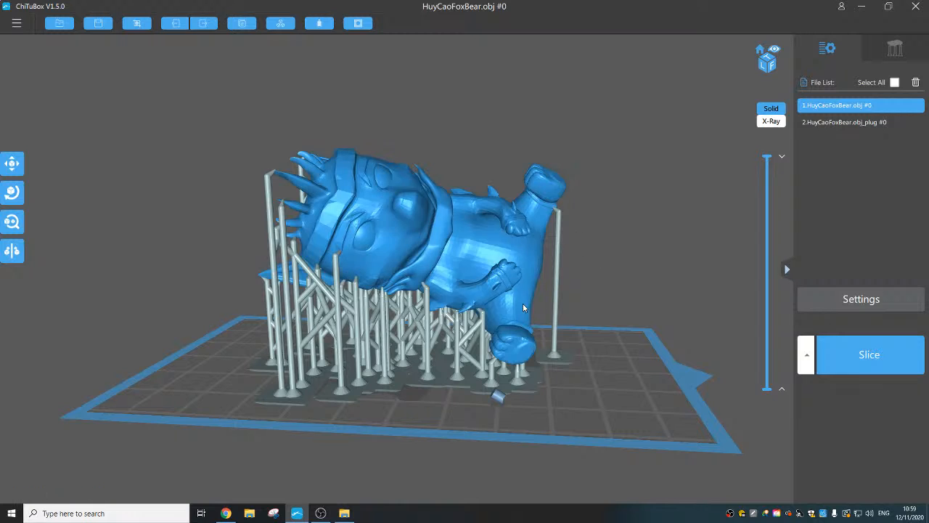
Slice the reclined model and inspect its cross-sections, going down to layer 352 at 17.631 mm and back up
{"action": "left_click", "coordinate": [851, 361]}
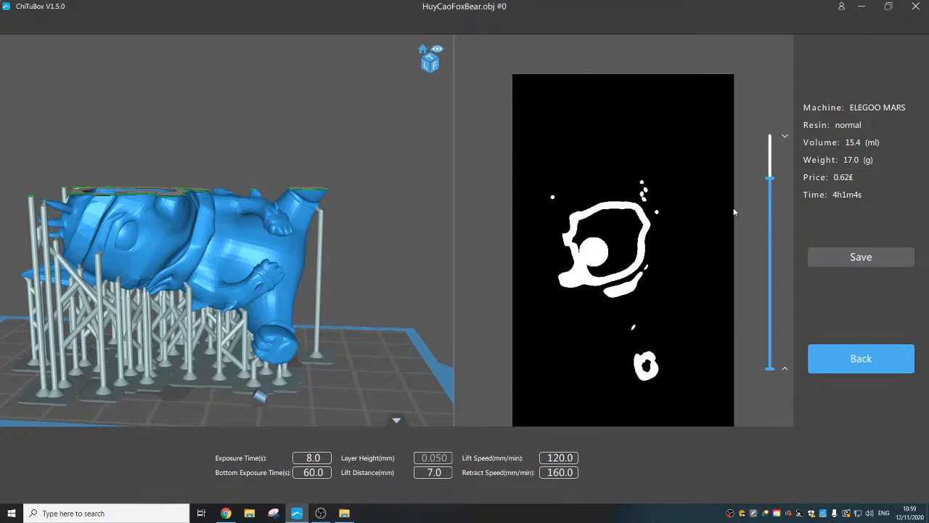
{"action": "left_click_drag", "start_coordinate": [770, 178], "coordinate": [771, 284]}
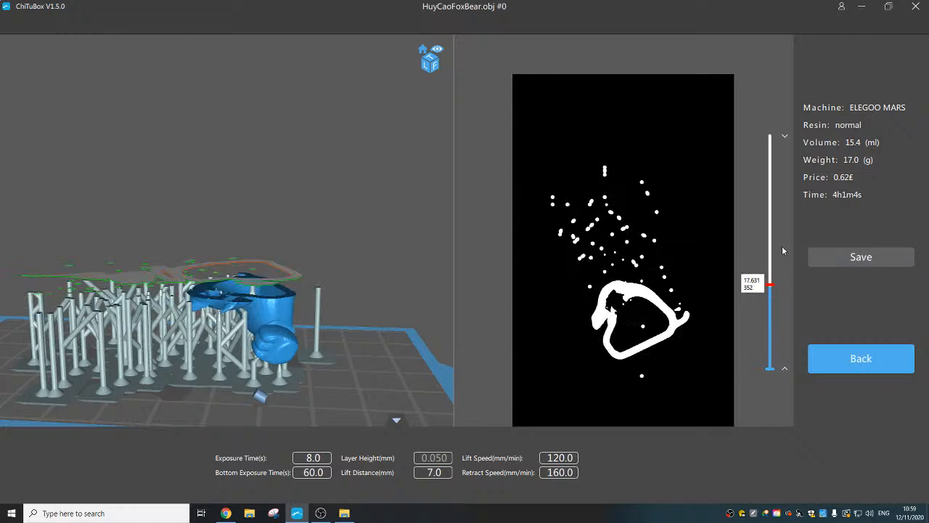
{"action": "left_click_drag", "start_coordinate": [782, 250], "coordinate": [784, 188]}
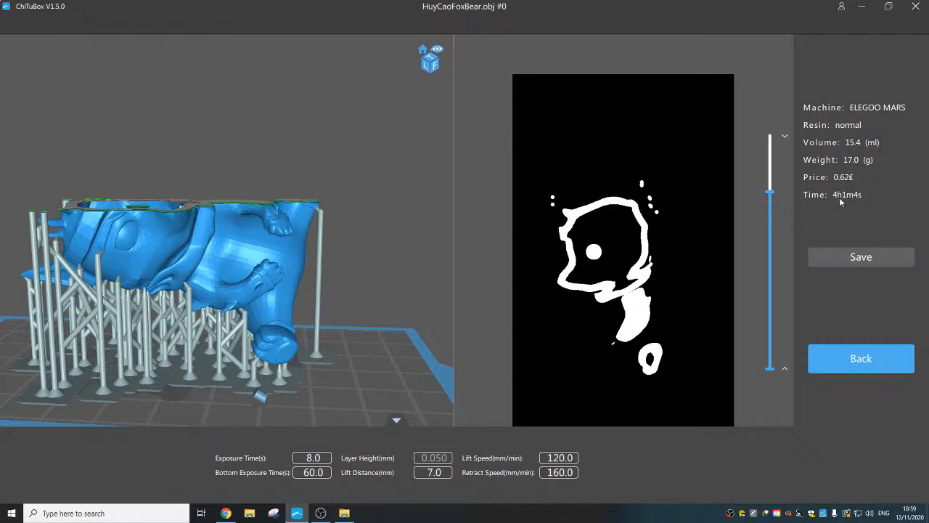
Set the reclined print's exposure time to 10 s and its lift distance to 5 mm
{"action": "left_click", "coordinate": [309, 463]}
{"action": "double_click", "coordinate": [307, 463]}
{"action": "type", "text": "10"}
{"action": "double_click", "coordinate": [422, 473]}
{"action": "type", "text": "5"}
Set the reclined print's lift speed and retract speed to 300 mm/min each
{"action": "double_click", "coordinate": [546, 459]}
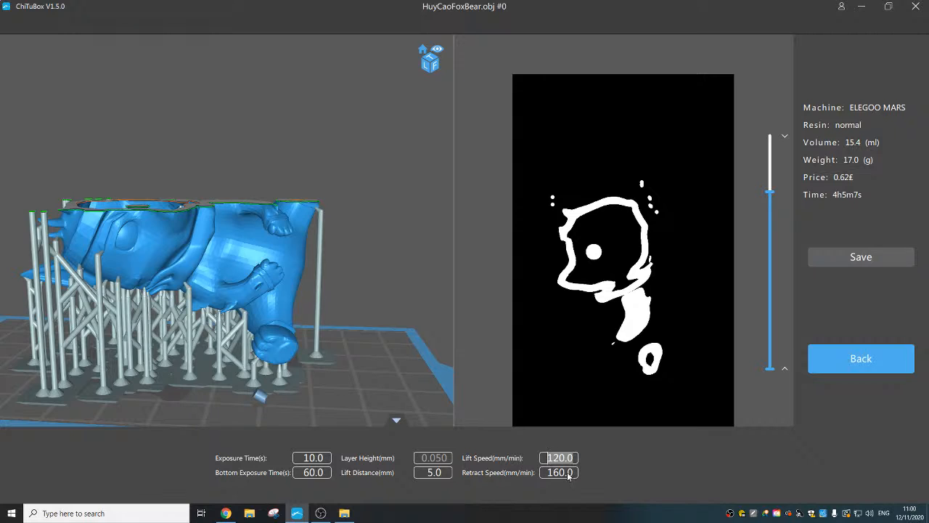
{"action": "type", "text": "300"}
{"action": "left_click_drag", "start_coordinate": [573, 477], "coordinate": [529, 471]}
{"action": "type", "text": "300"}
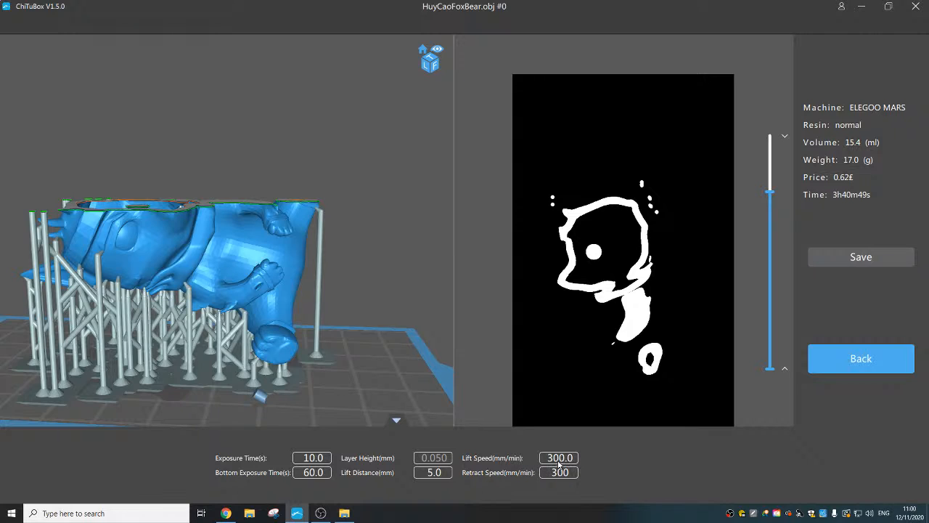
{"action": "left_click", "coordinate": [550, 457]}
Inspect the sliced figure and its supports from several sides up to layer 855 at 42.761 mm, and leave the slice preview
{"action": "right_click_drag", "start_coordinate": [198, 334], "coordinate": [156, 229]}
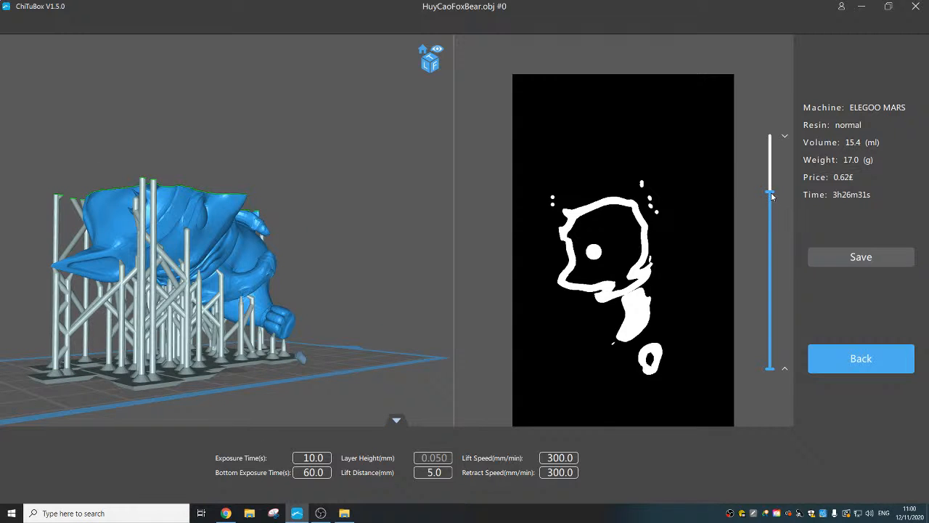
{"action": "left_click_drag", "start_coordinate": [772, 194], "coordinate": [772, 164]}
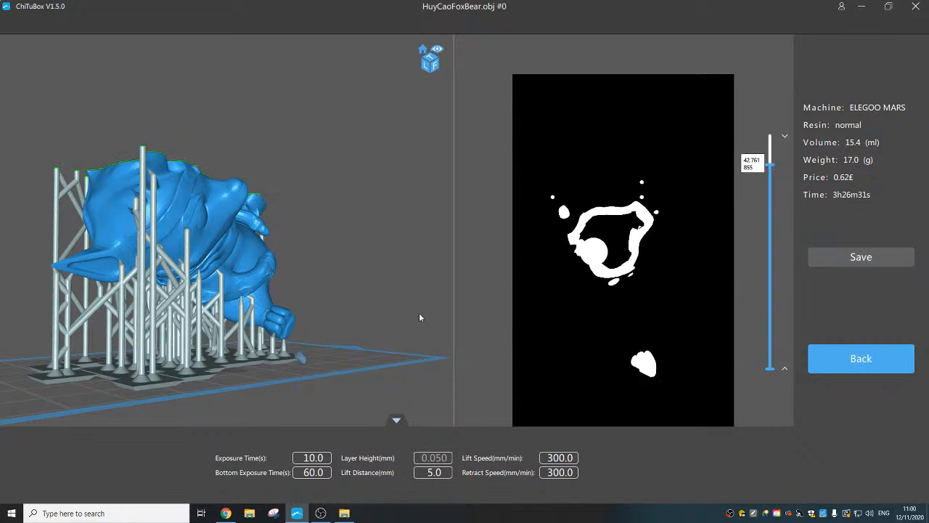
{"action": "right_click_drag", "start_coordinate": [224, 317], "coordinate": [203, 324]}
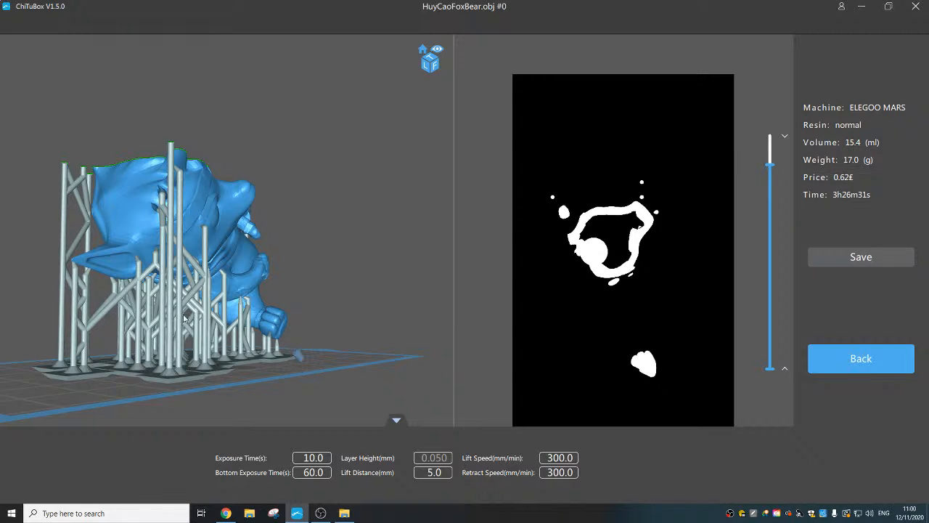
{"action": "right_click_drag", "start_coordinate": [166, 319], "coordinate": [224, 321]}
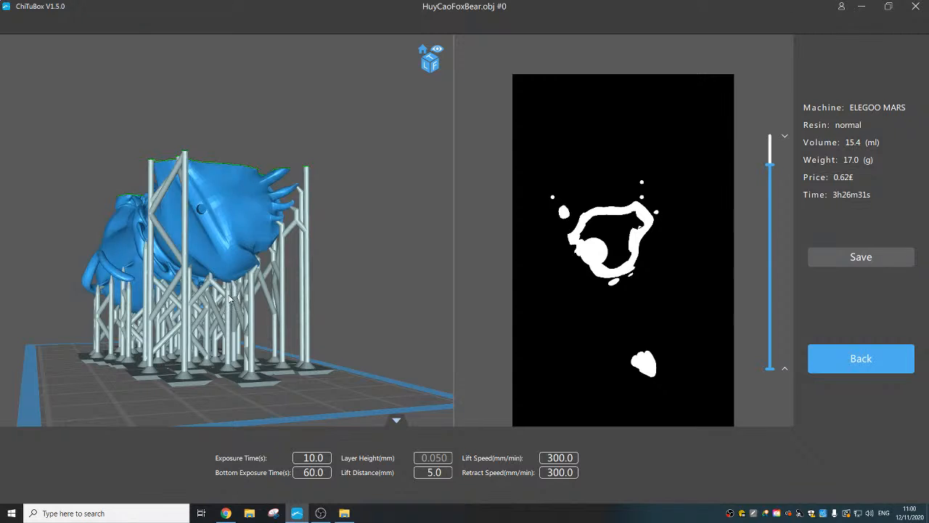
{"action": "right_click_drag", "start_coordinate": [229, 299], "coordinate": [532, 252]}
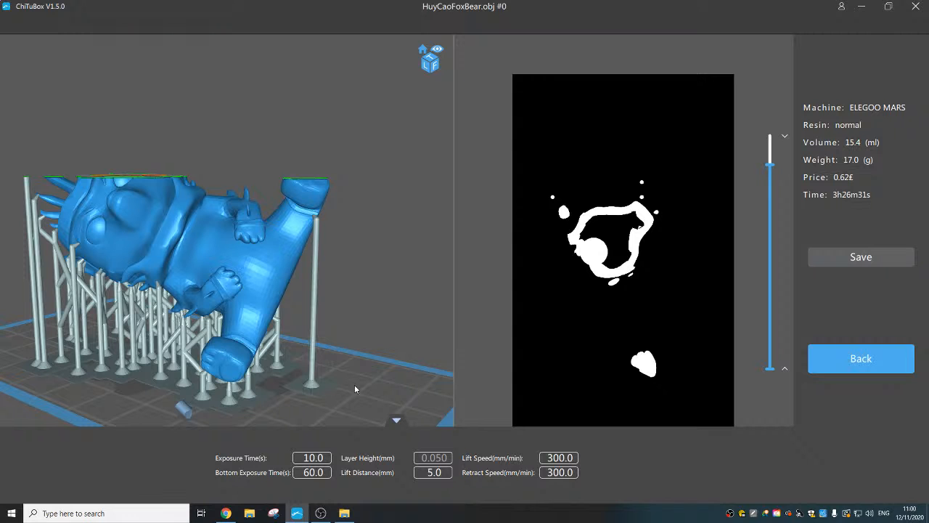
{"action": "left_click_drag", "start_coordinate": [326, 373], "coordinate": [422, 338]}
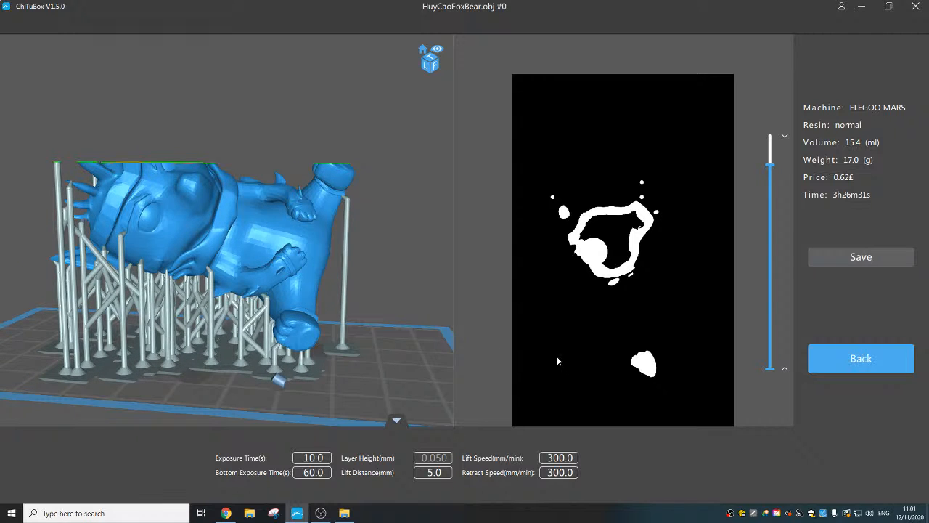
{"action": "left_click", "coordinate": [864, 360]}
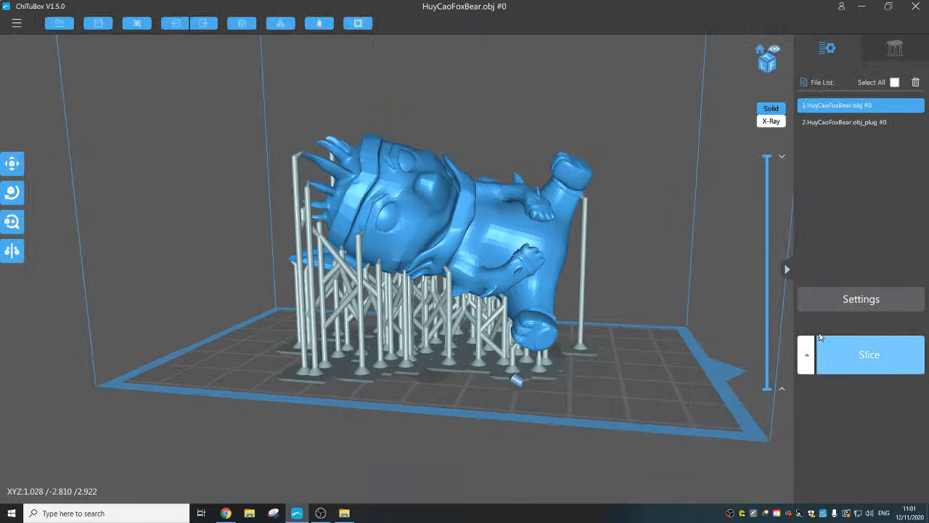
Switch to OBS and bring up the YouTube Studio livestream page in Chrome beside it
{"action": "left_click", "coordinate": [321, 514]}
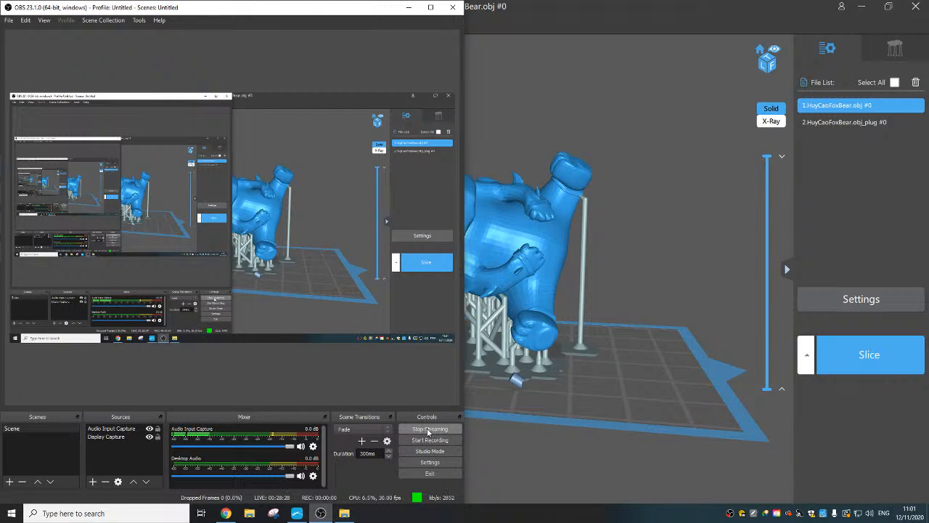
{"action": "left_click", "coordinate": [225, 513]}
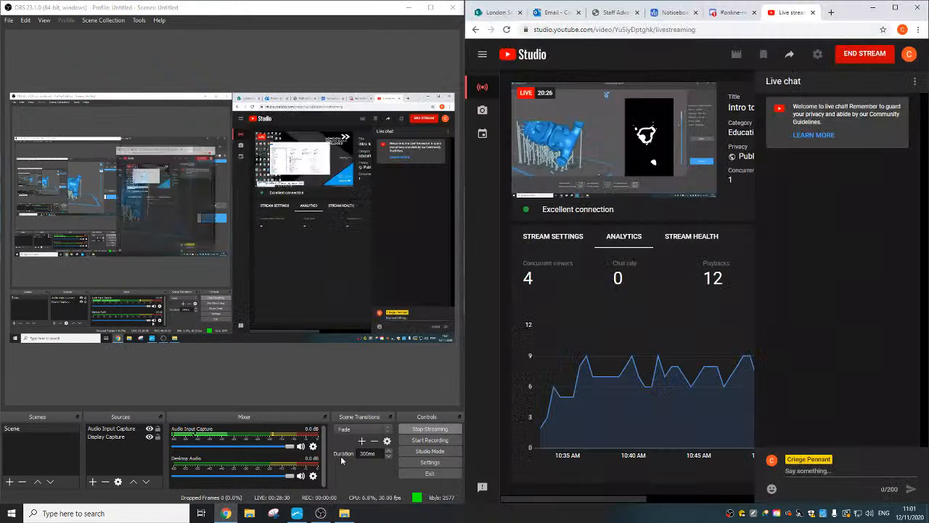